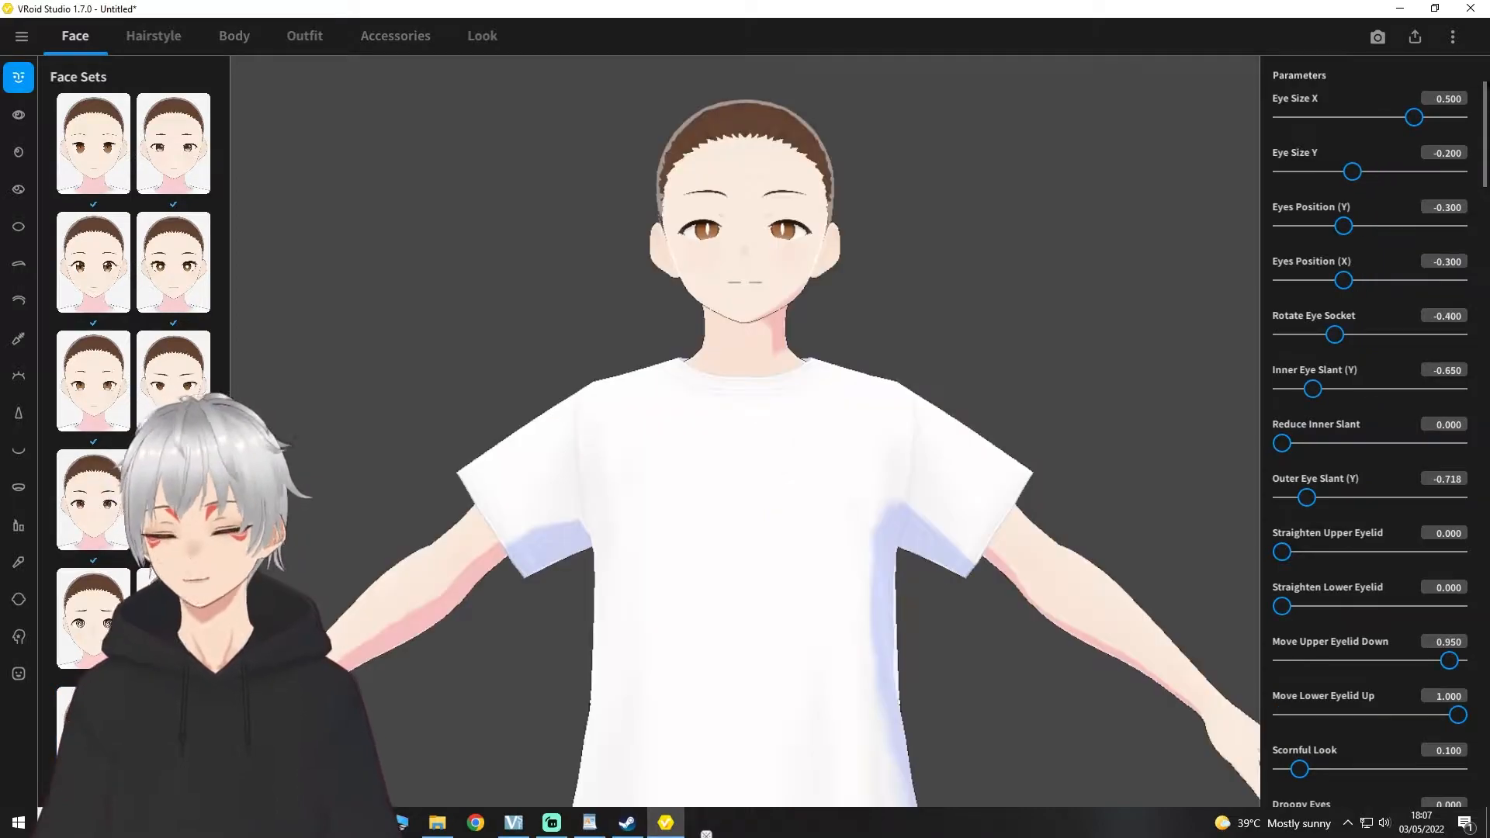
Step: View the application settings for language, theme and 3D preview quality, leaving them as they are
left_click(1453, 36)
left_click(1320, 65)
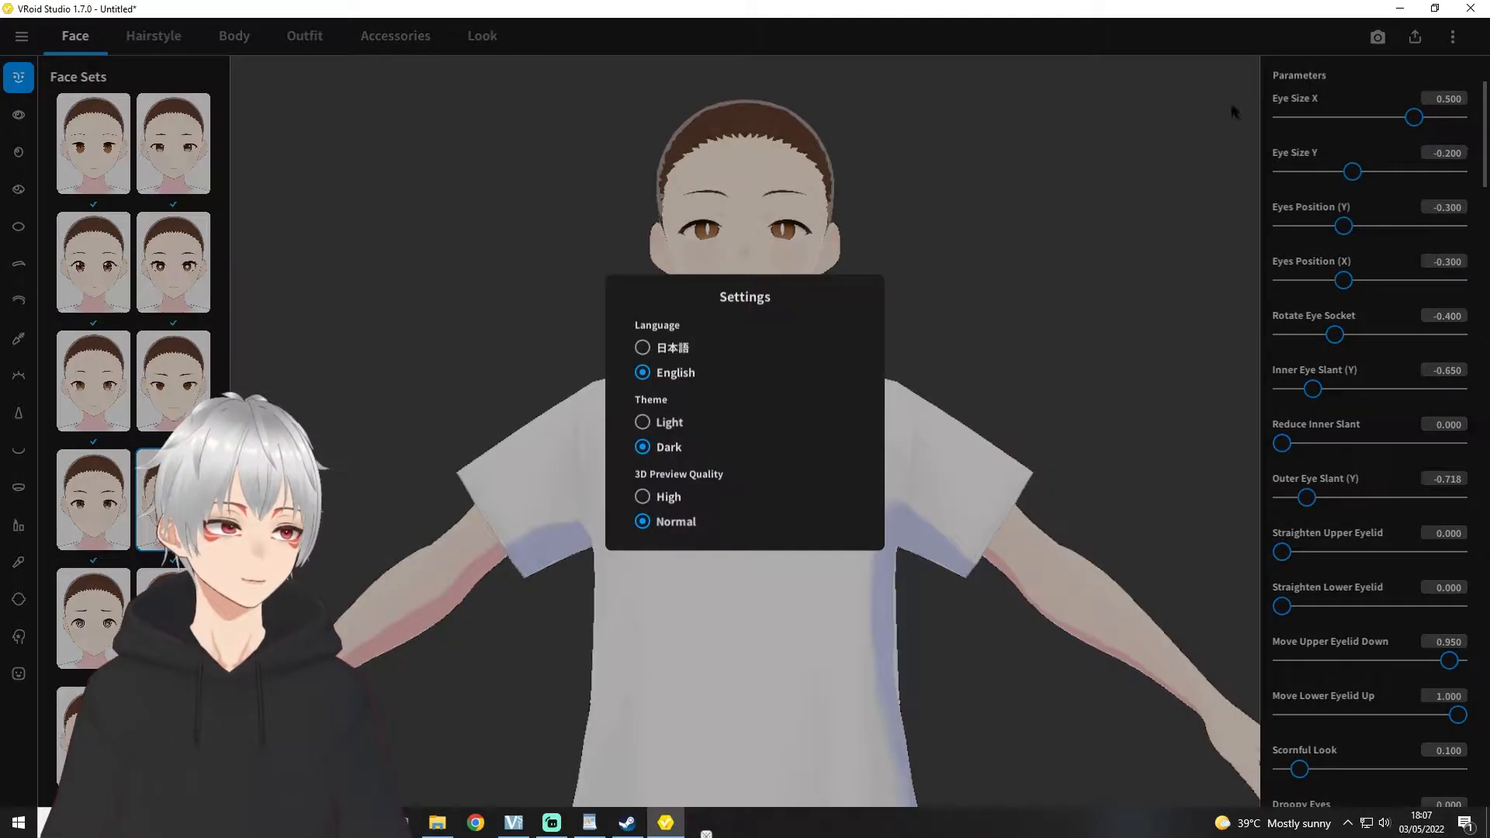
left_click(954, 450)
Step: Compare the face set presets on the character and apply the one in the sixth row, first column
scroll(731, 362, "up", 1)
left_click(101, 165)
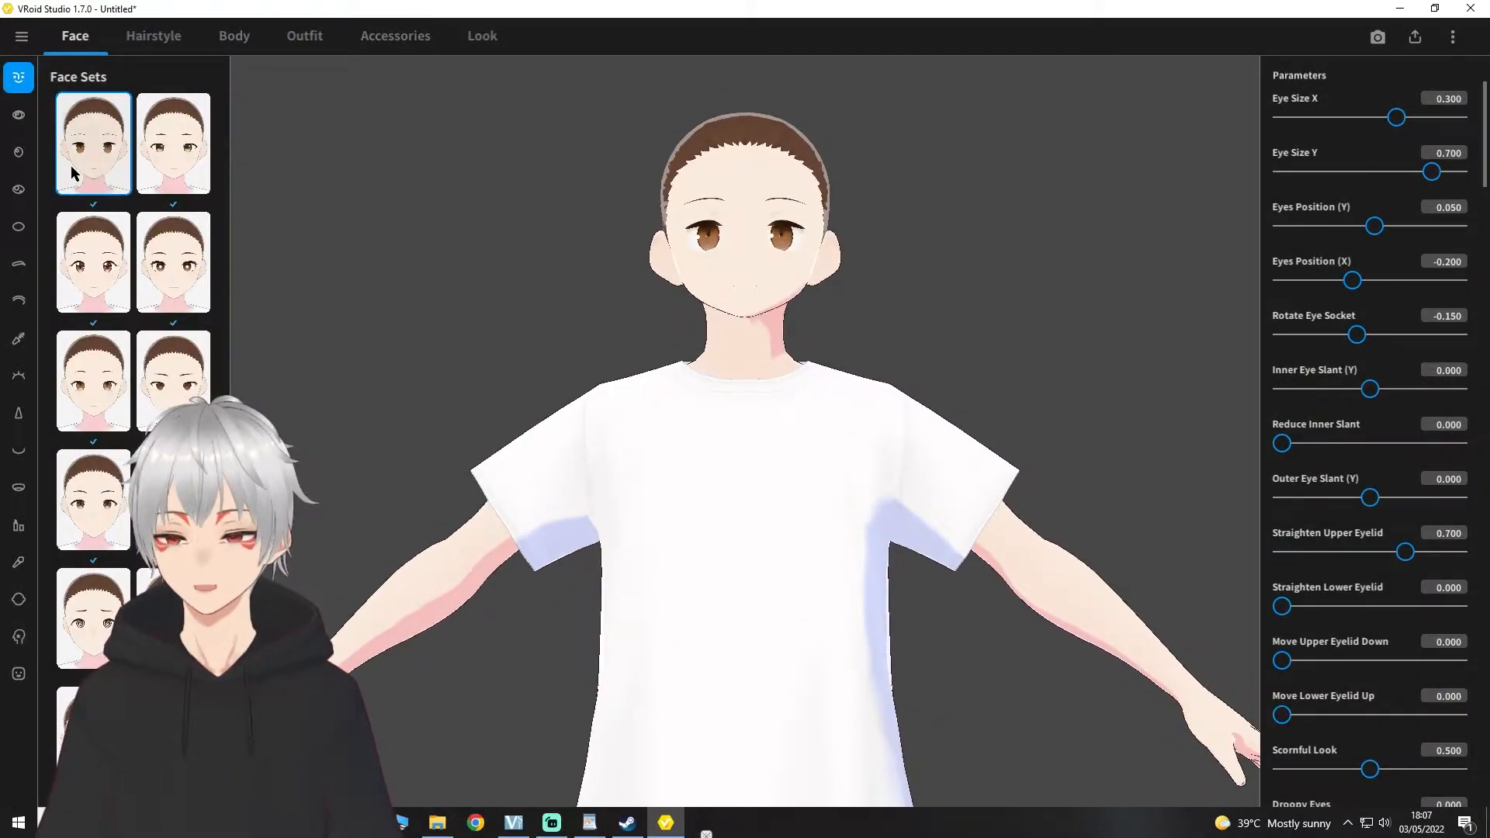
left_click(171, 162)
left_click(118, 259)
left_click(172, 271)
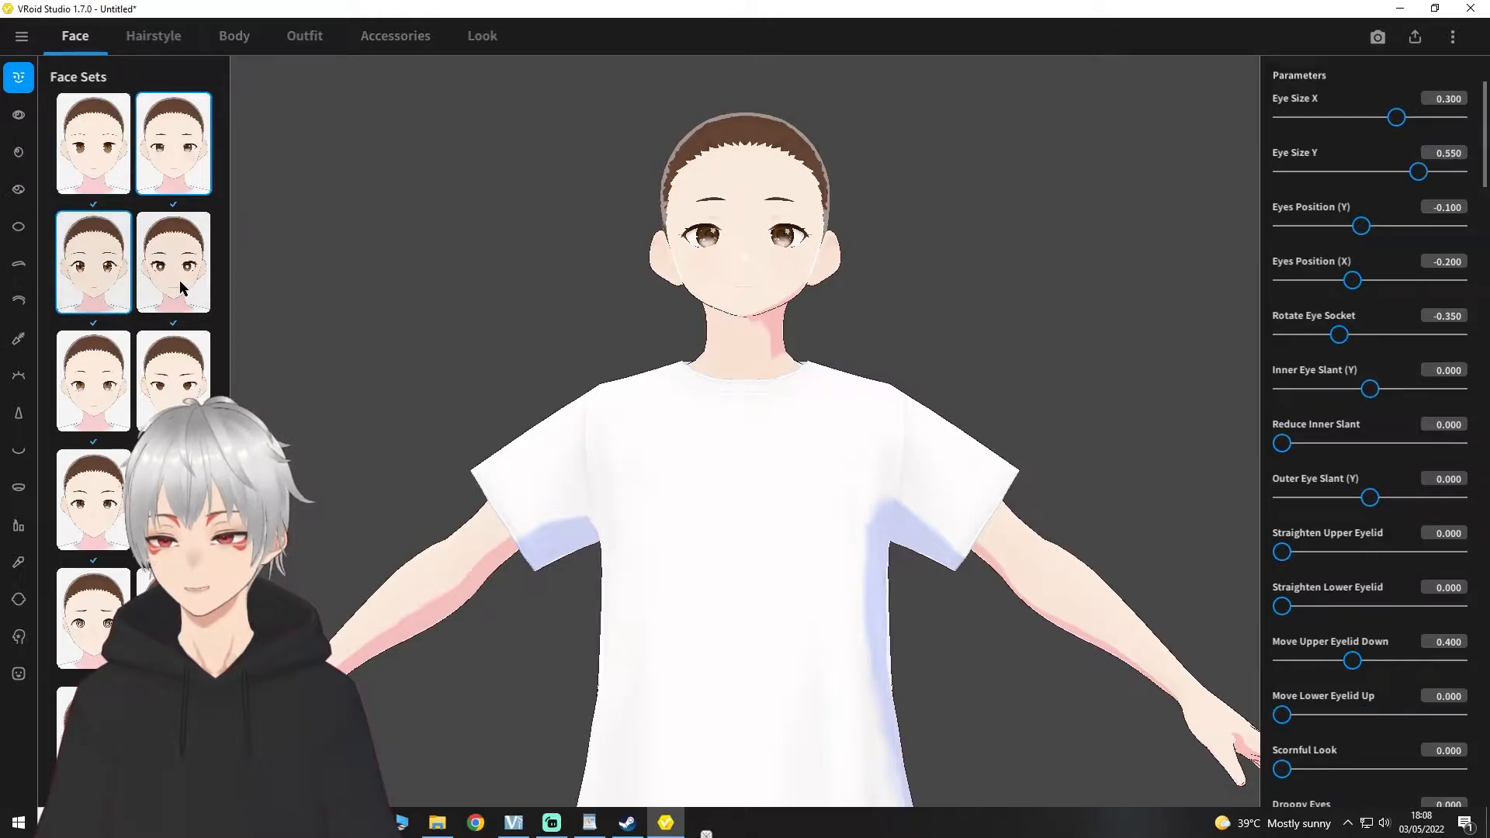
left_click(182, 392)
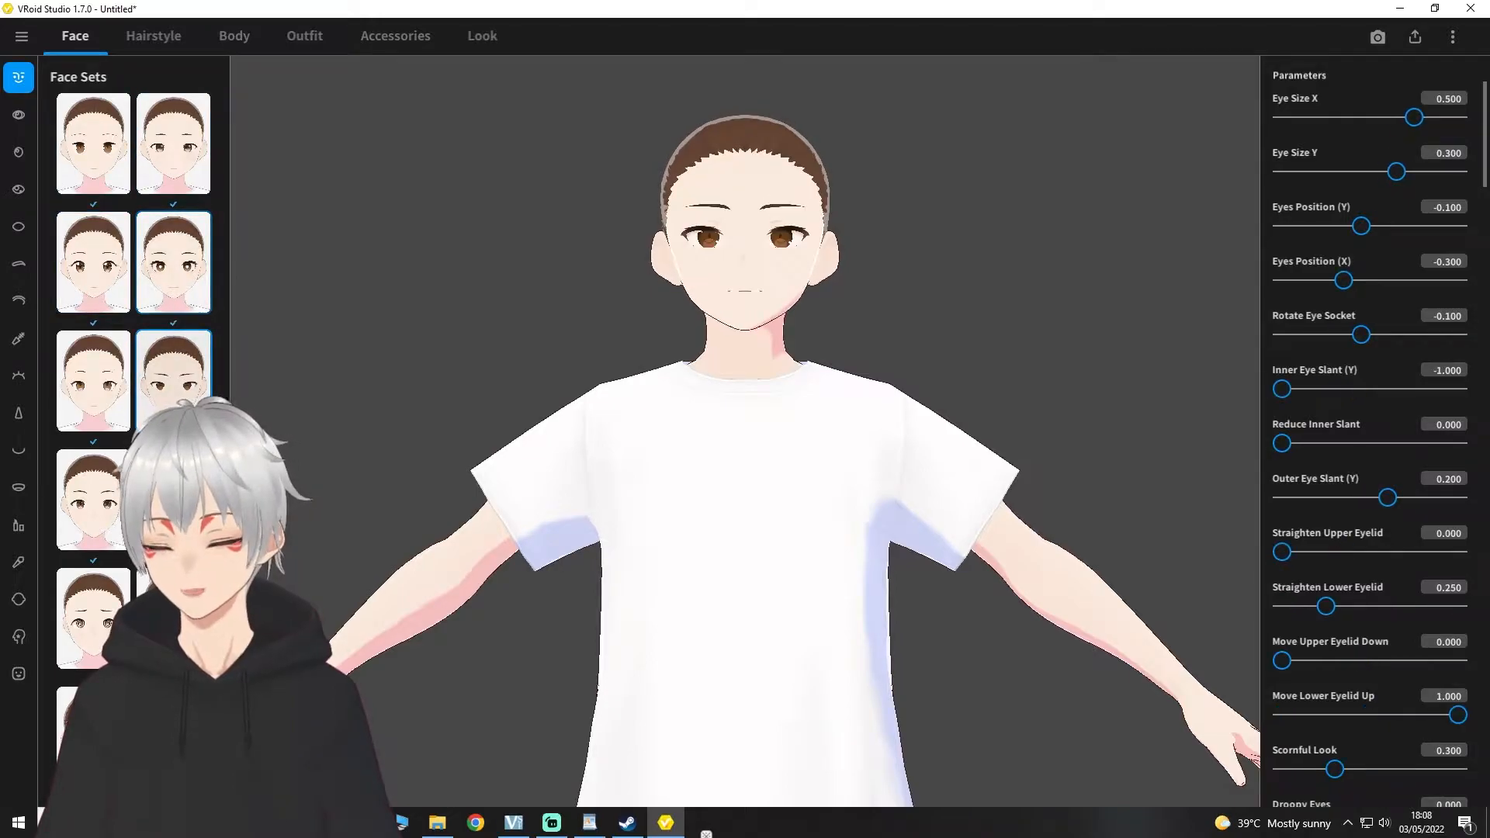
left_click(72, 509)
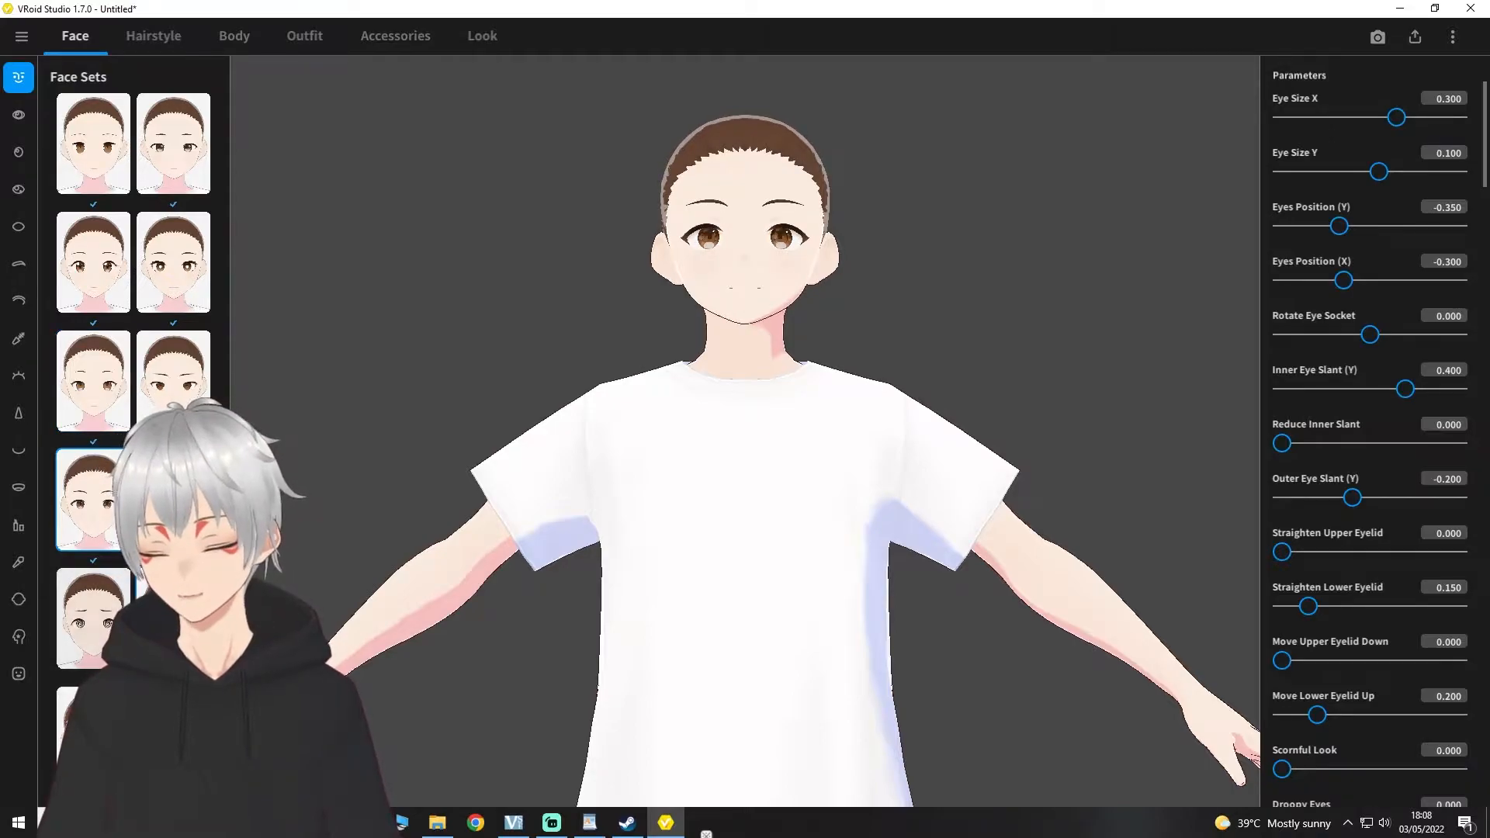
left_click(172, 618)
left_click(103, 615)
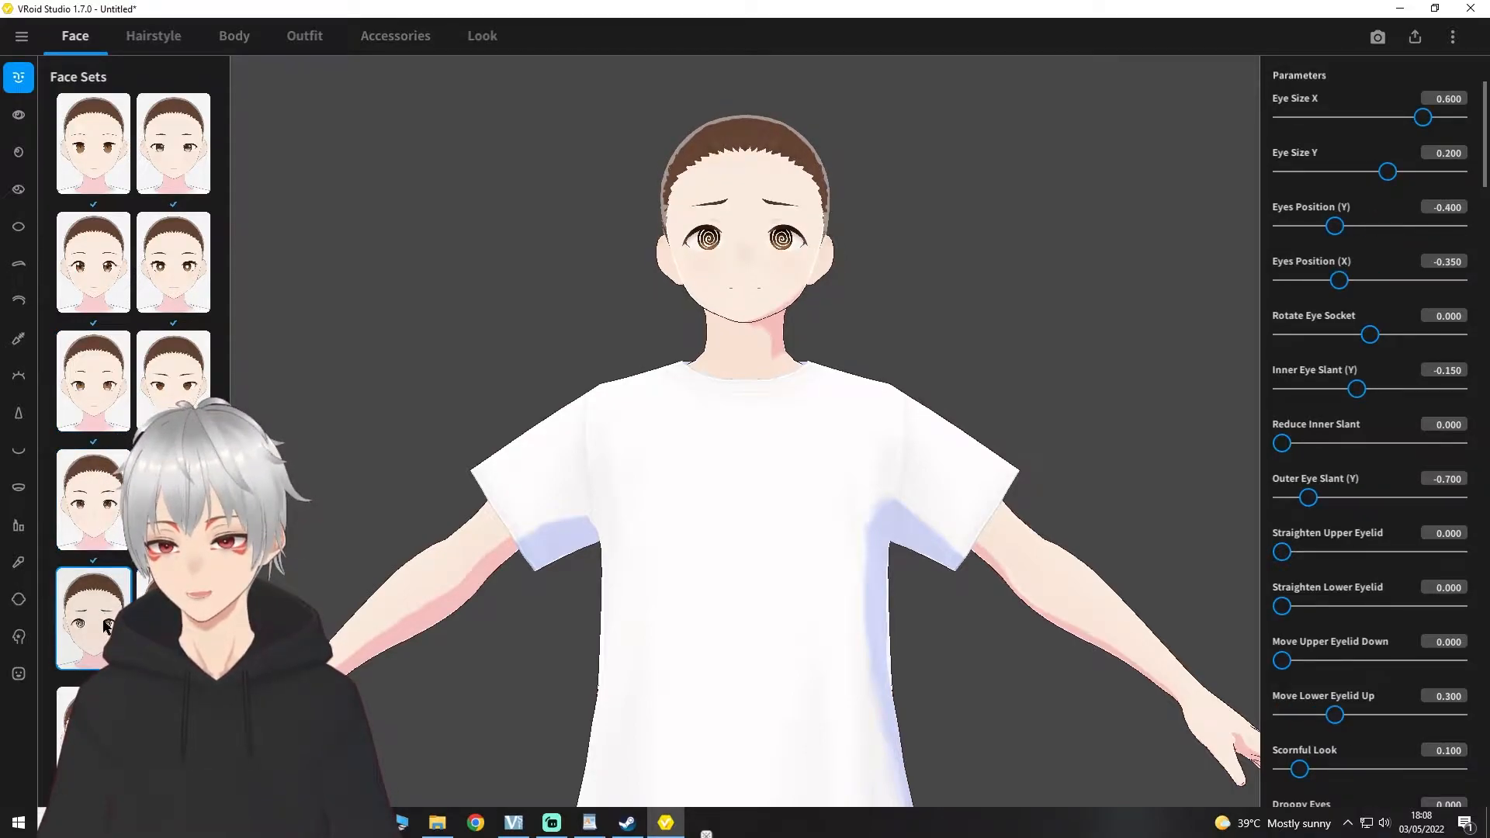
left_click(93, 734)
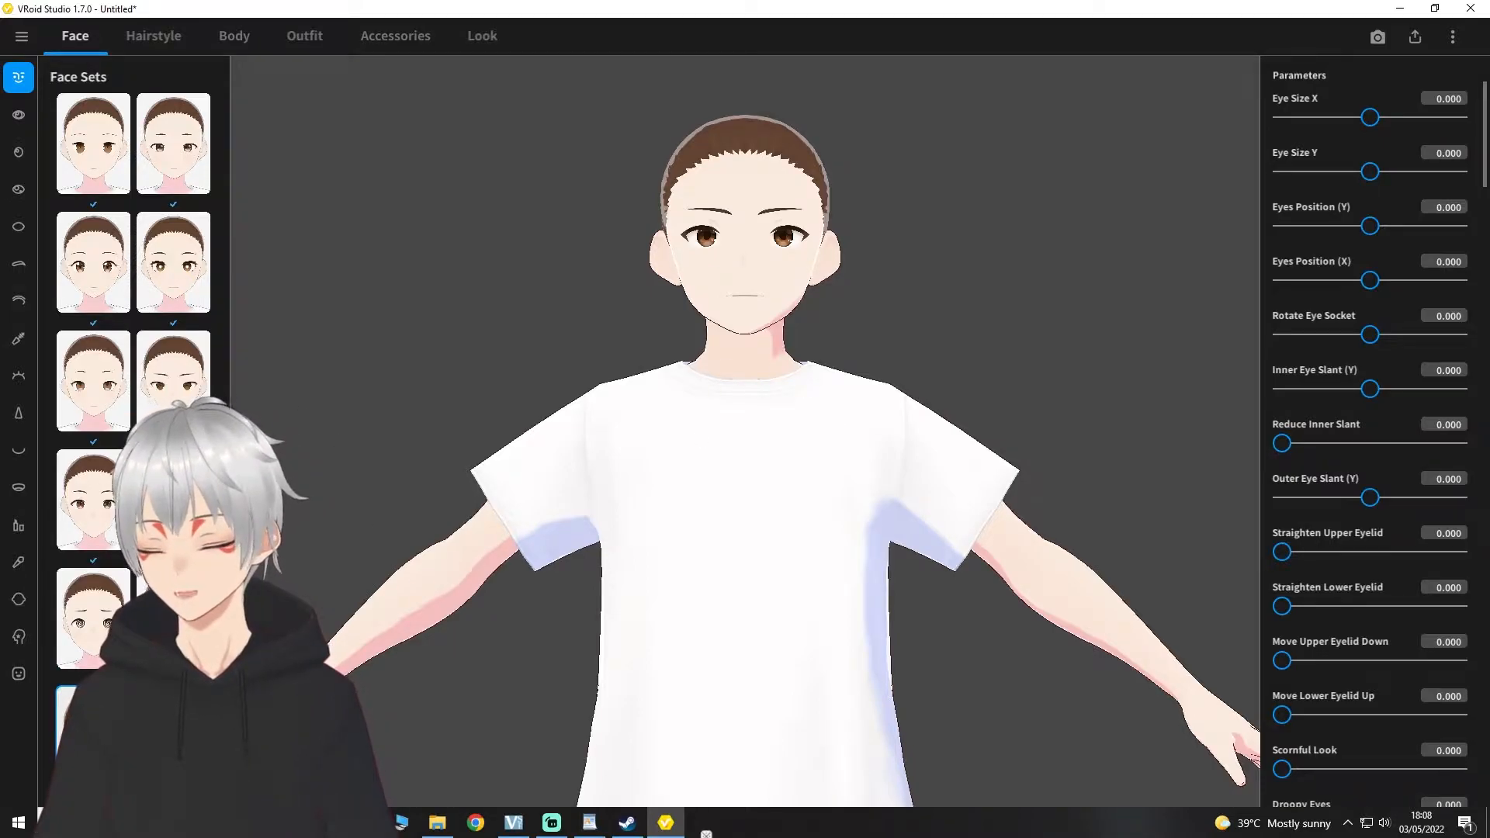
left_click(173, 500)
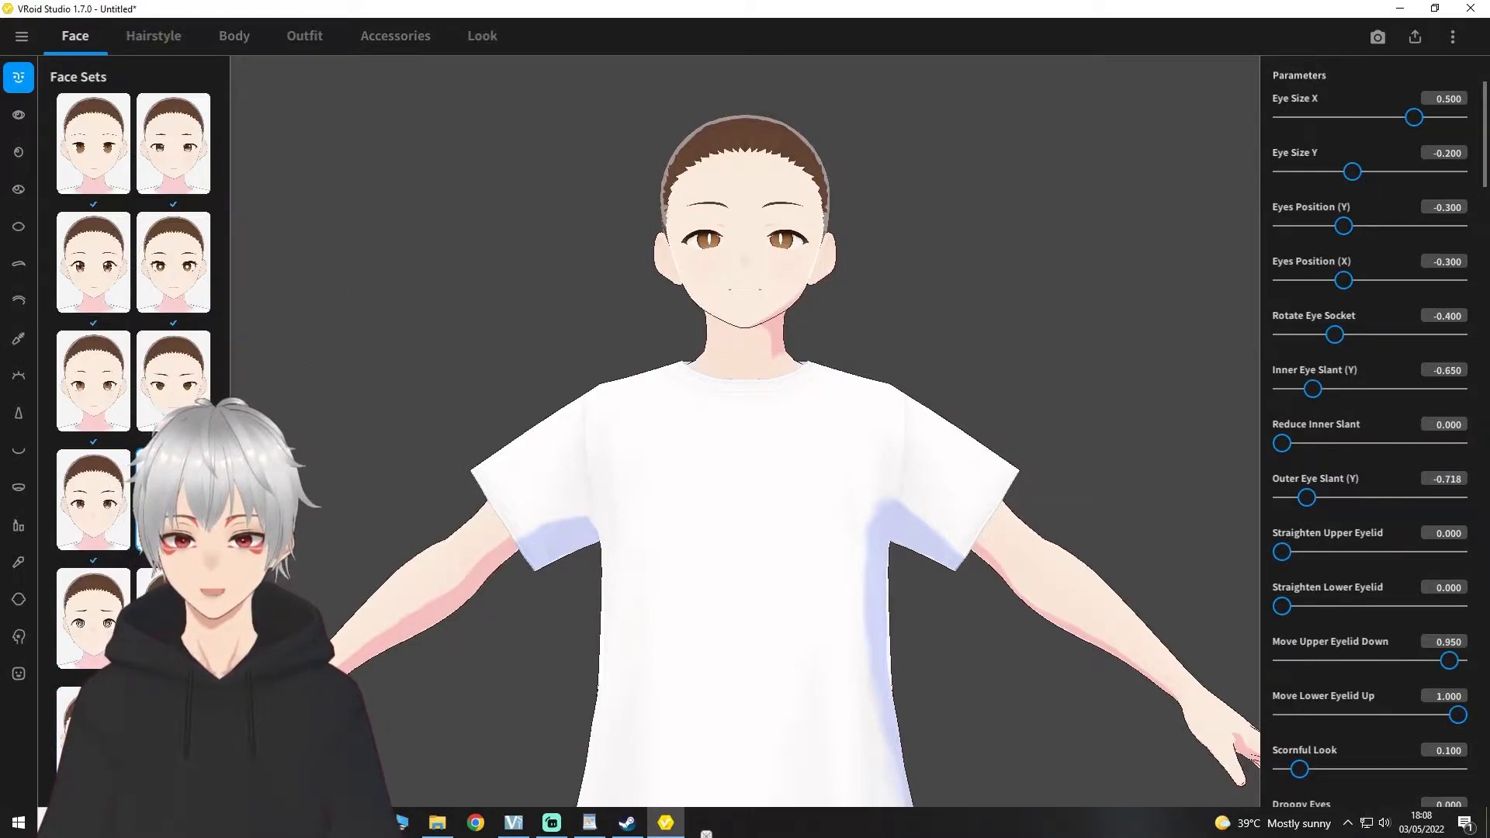
left_click(93, 733)
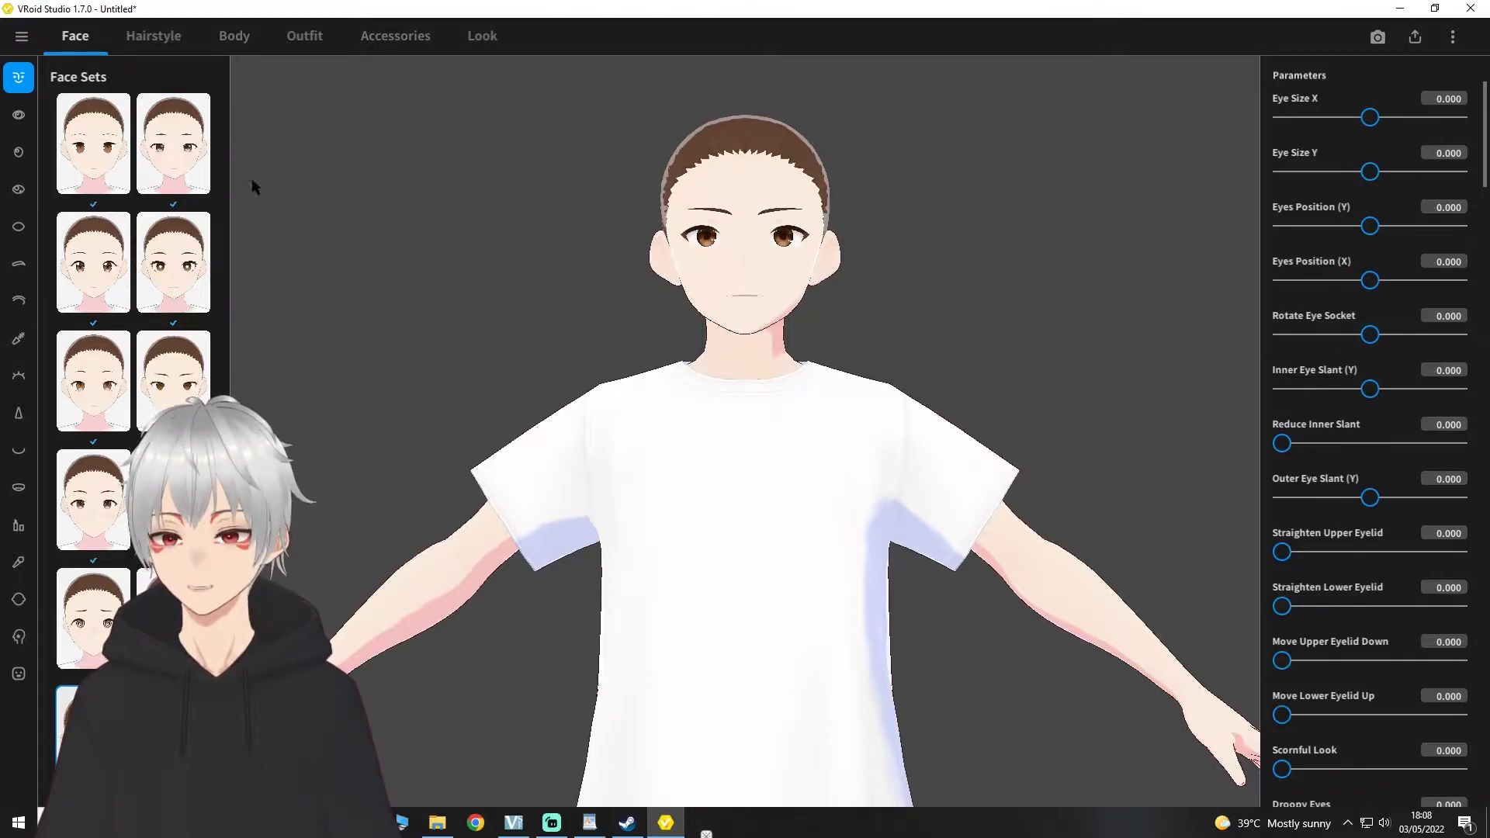
Step: Try several eye set presets on the character, ending with the plain brown, straight-lidded set
left_click(30, 115)
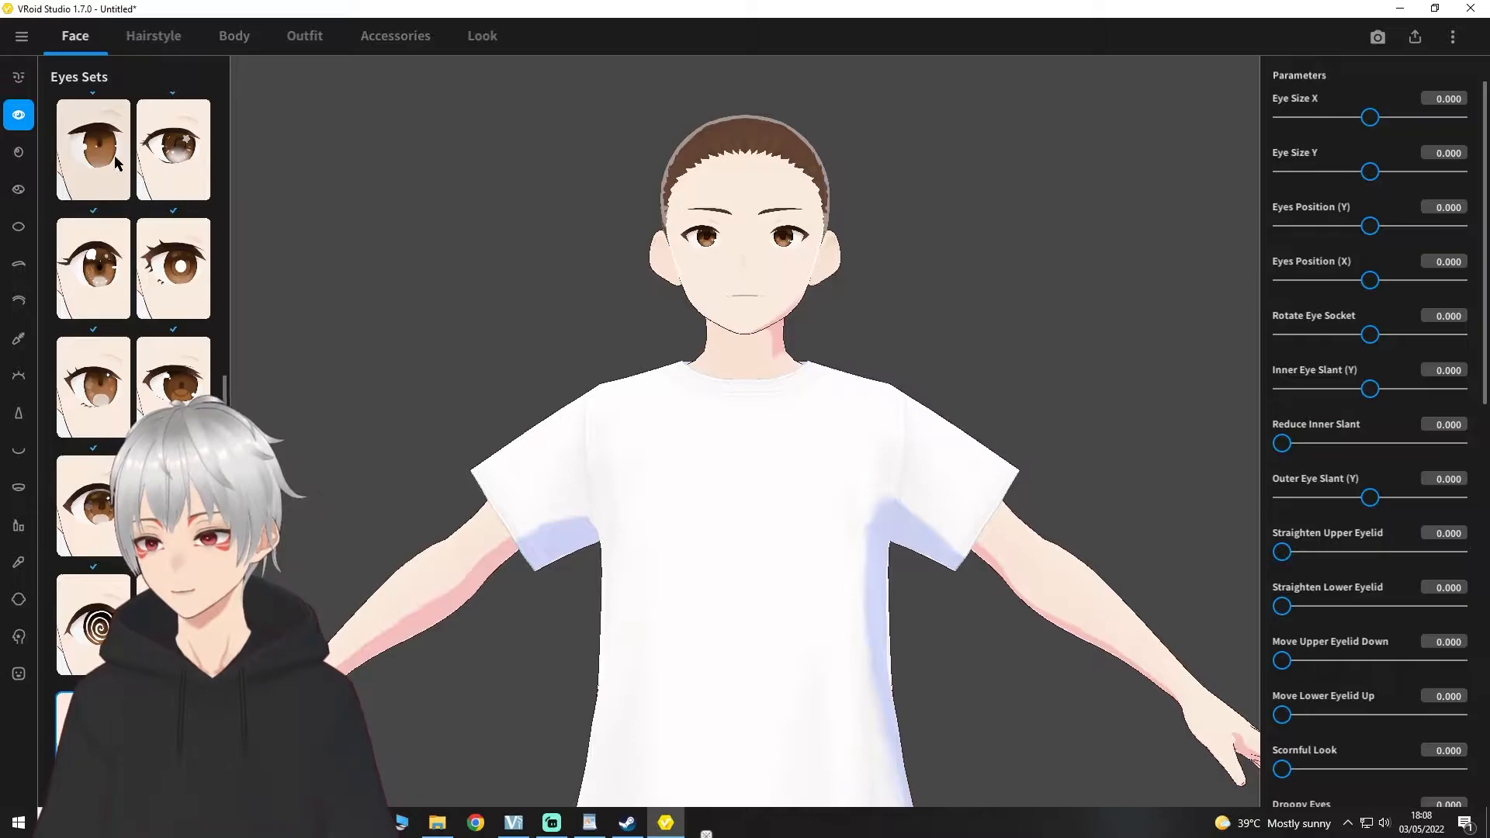
left_click(168, 149)
left_click(155, 270)
left_click(153, 163)
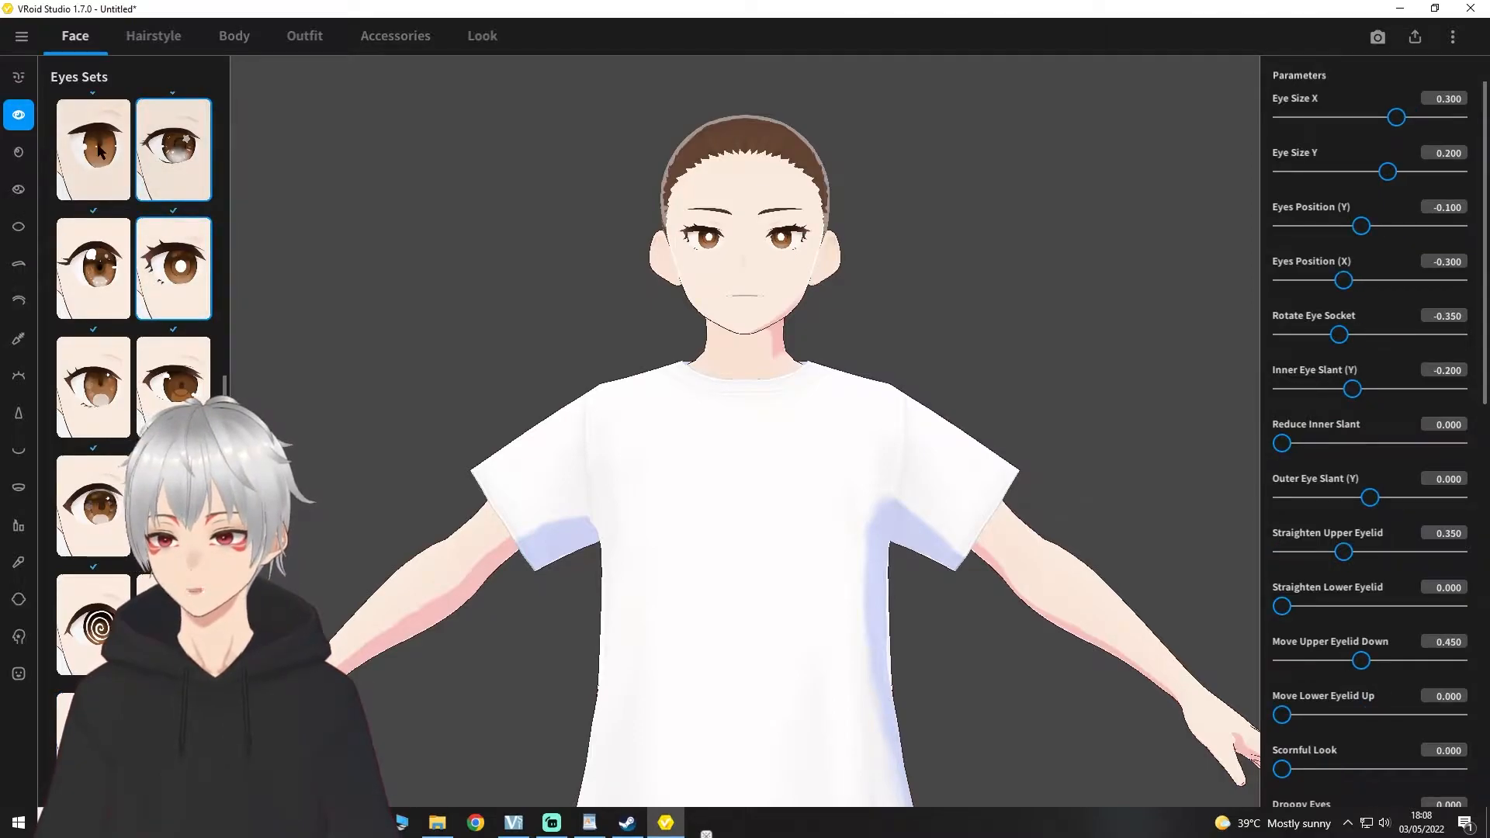
left_click(100, 150)
left_click(164, 505)
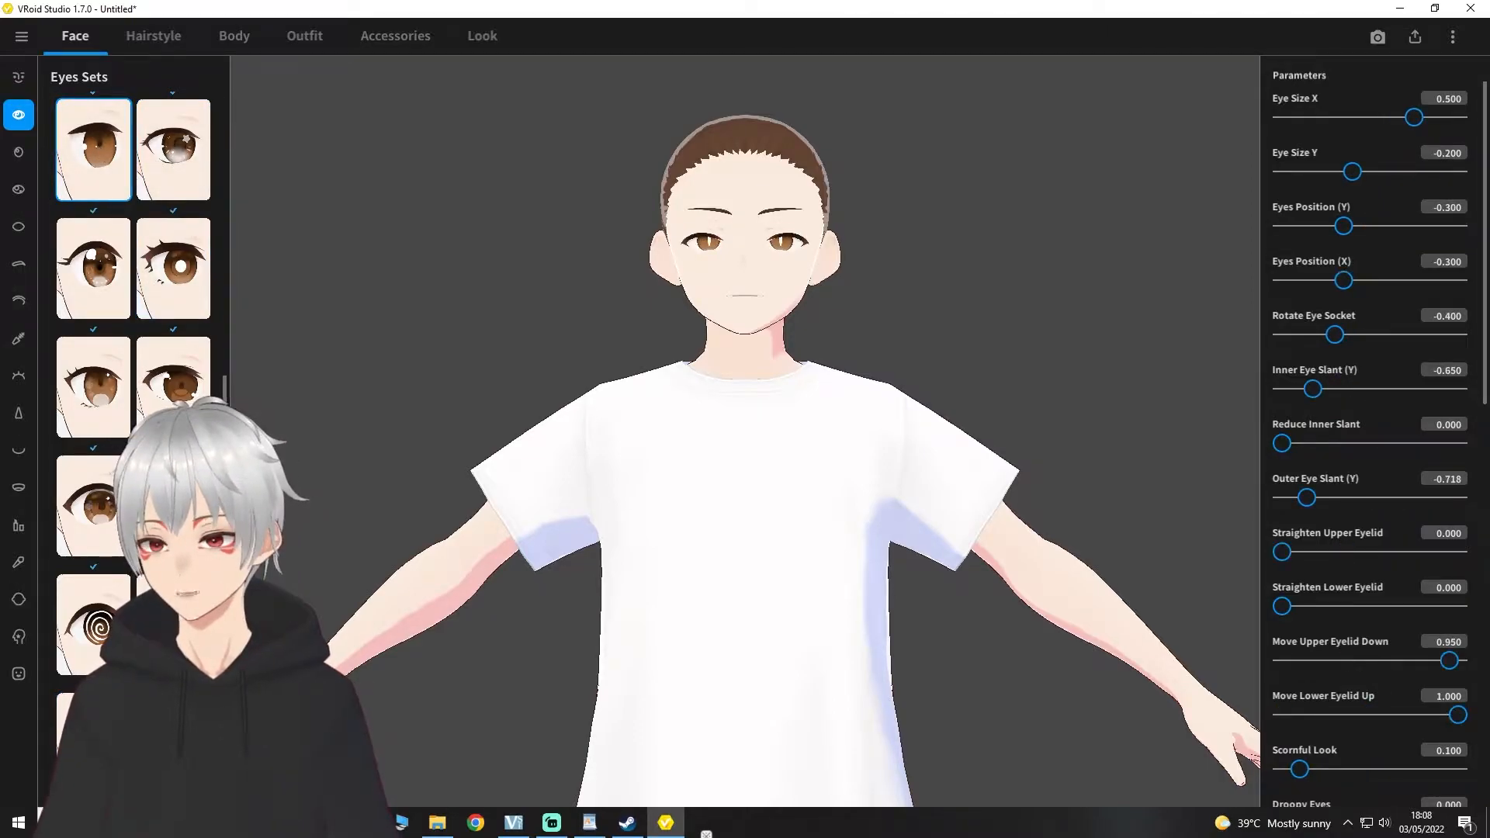
left_click(93, 149)
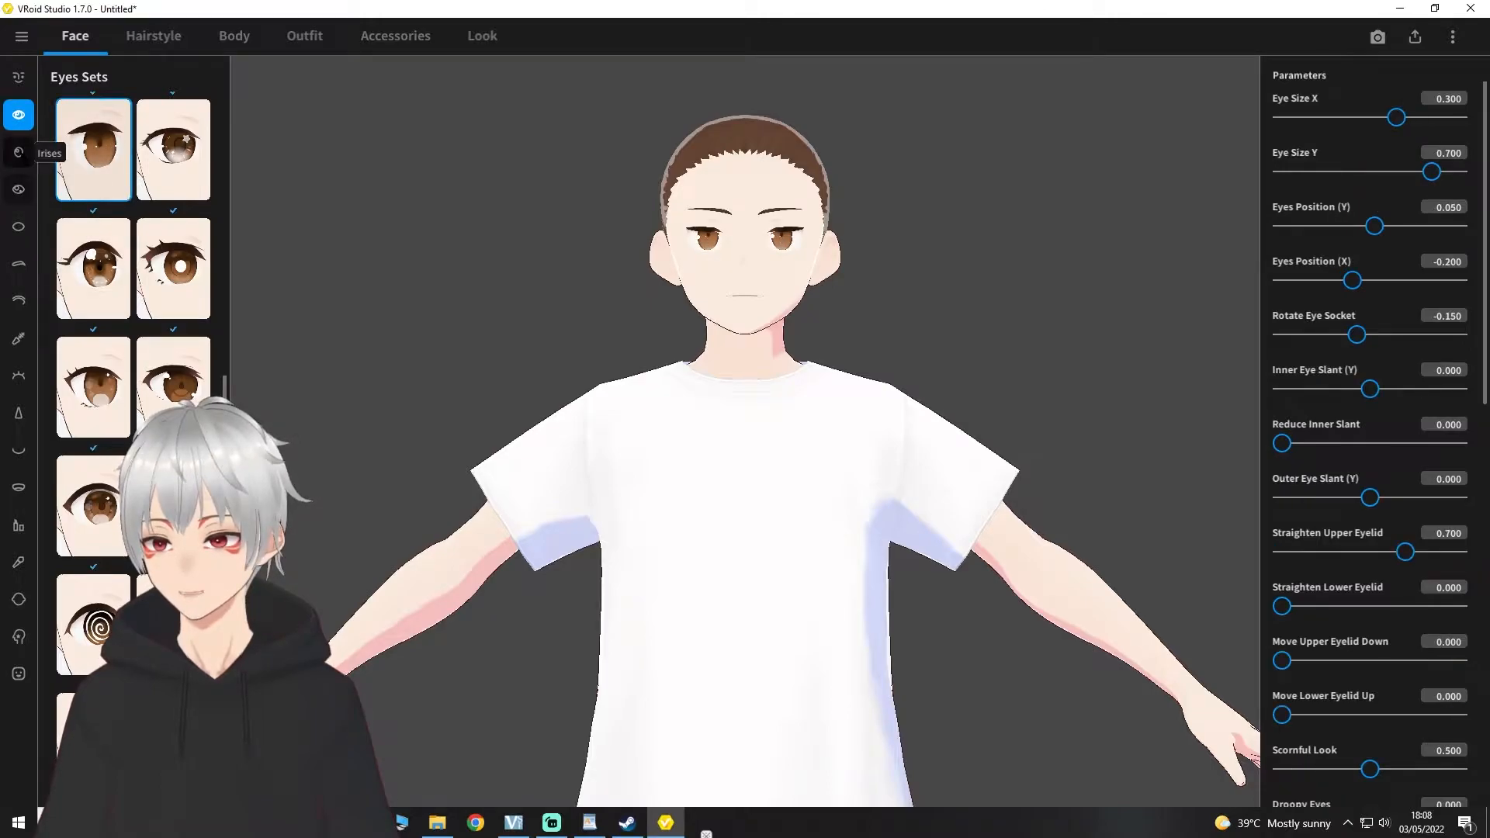
Step: Compare the iris presets, including the blank one, and apply a brown iris from further down the list
left_click(21, 153)
scroll(196, 403, "up", 1)
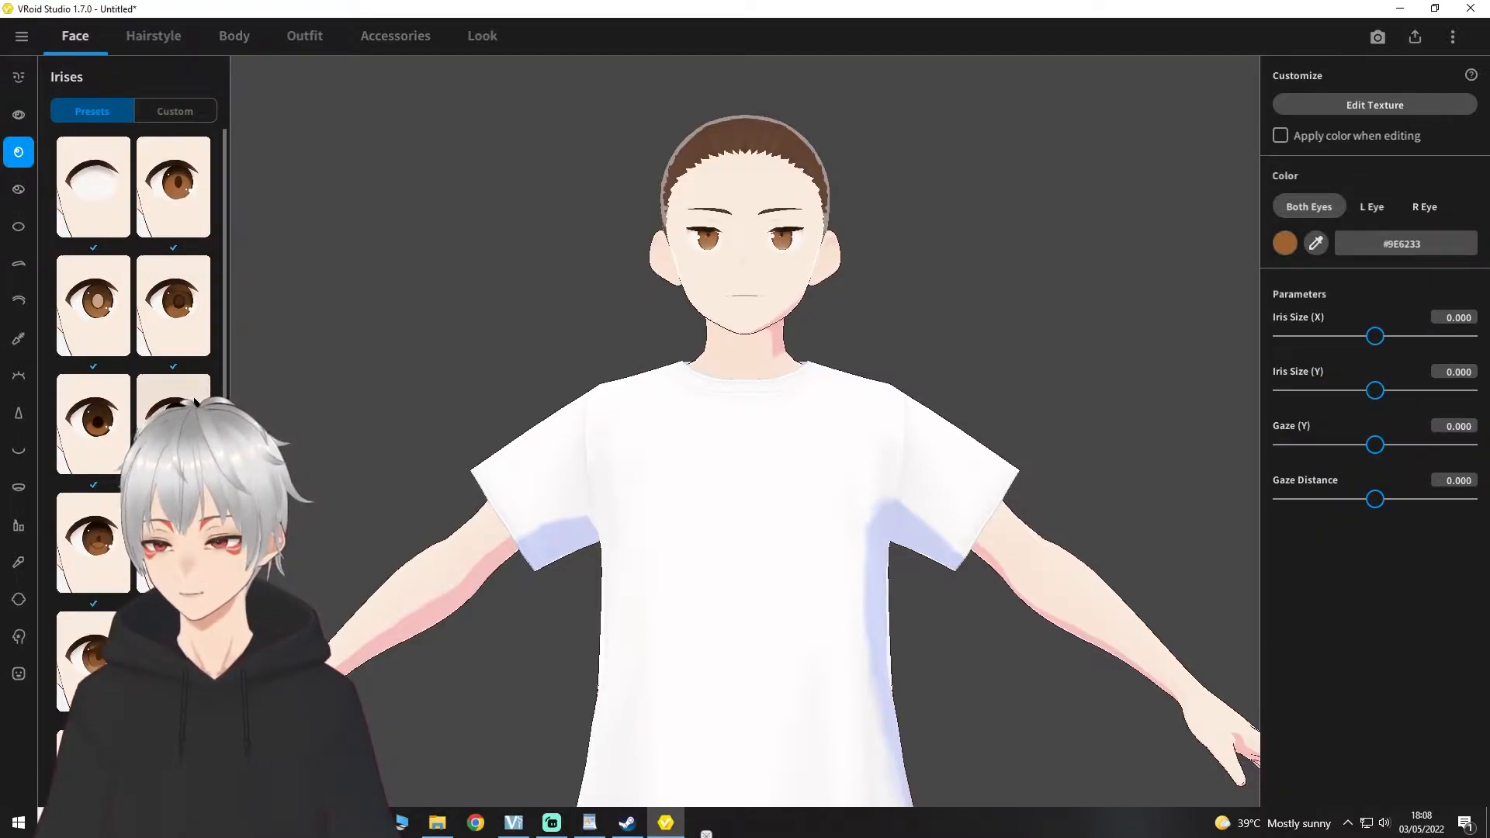
left_click(99, 191)
left_click(173, 187)
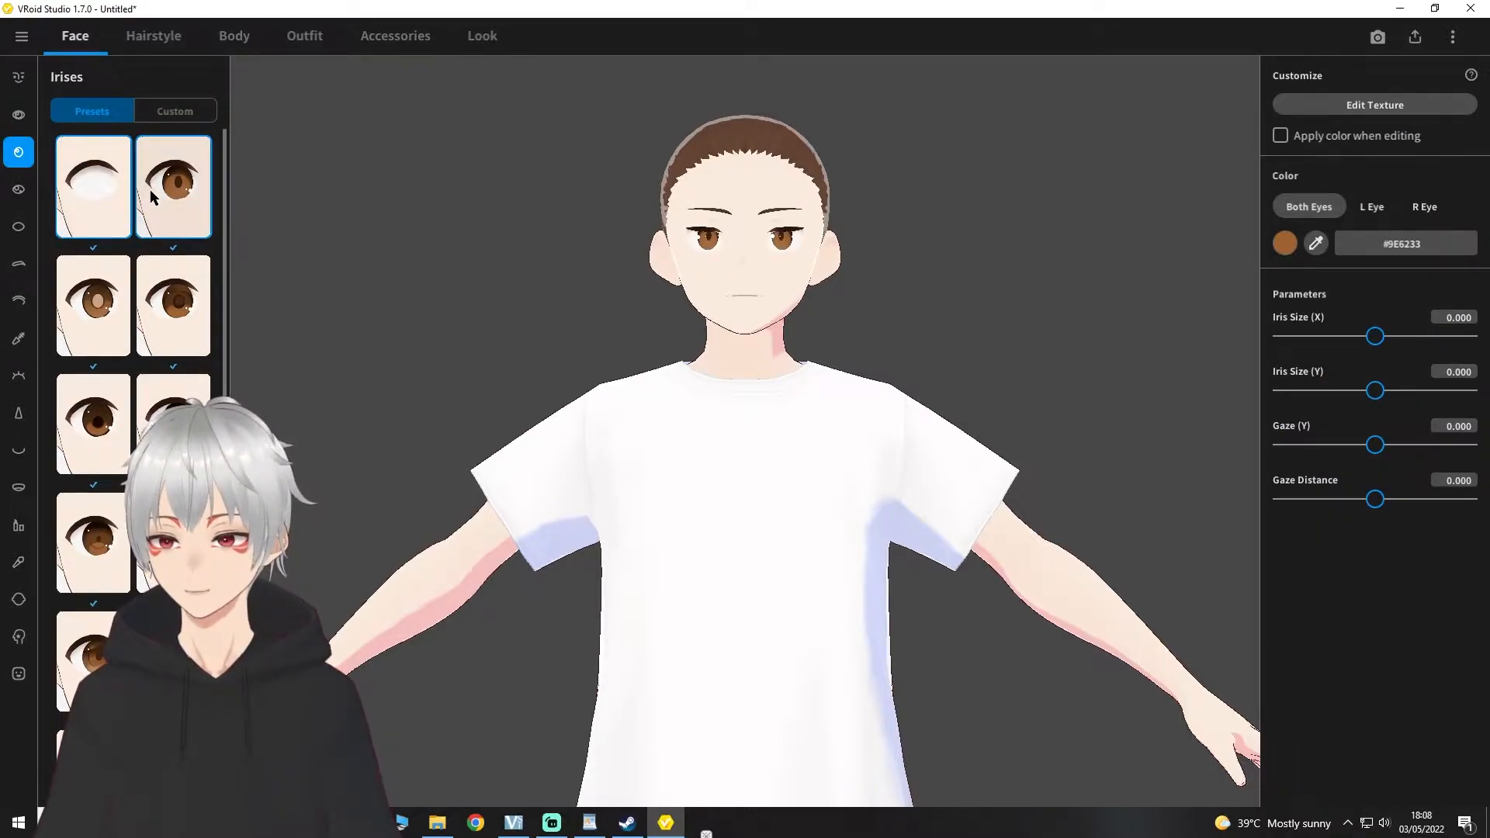
scroll(173, 202, "down", 7)
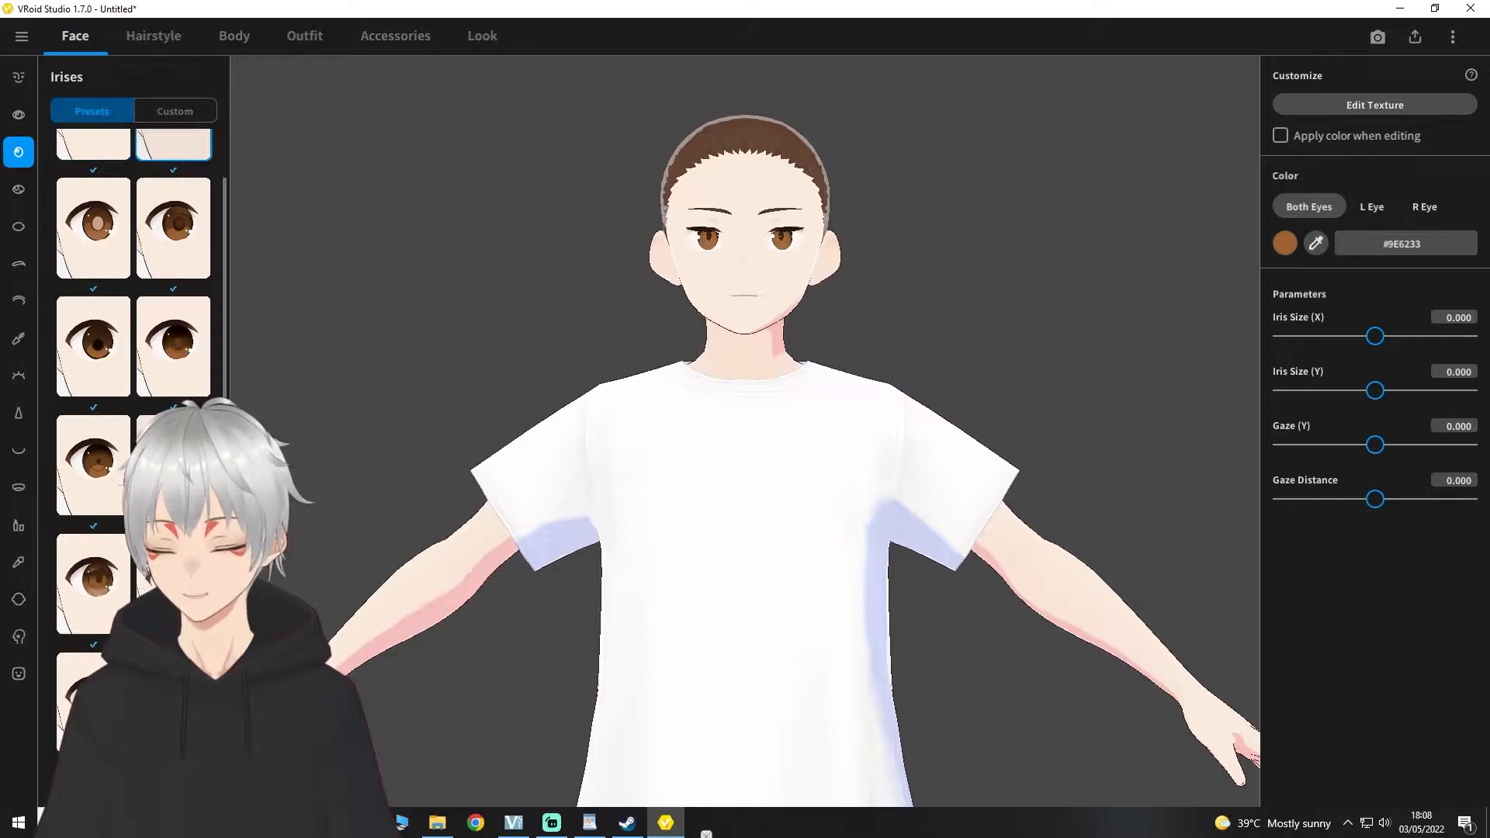
Step: Recolour the irises of both eyes to dark purple, #47025F
left_click(1285, 244)
left_click_drag(1159, 320, 1160, 309)
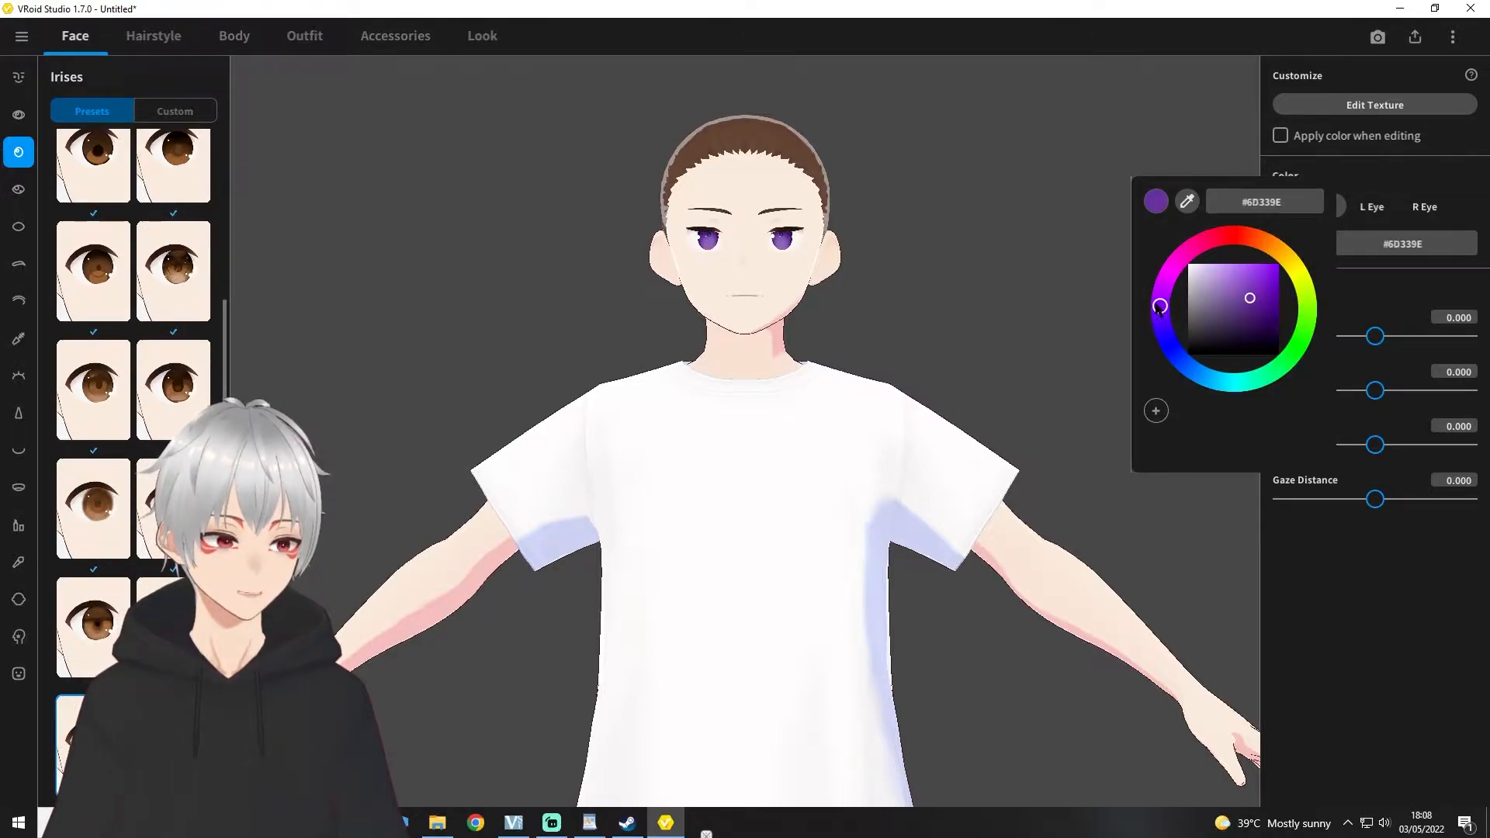
left_click(951, 217)
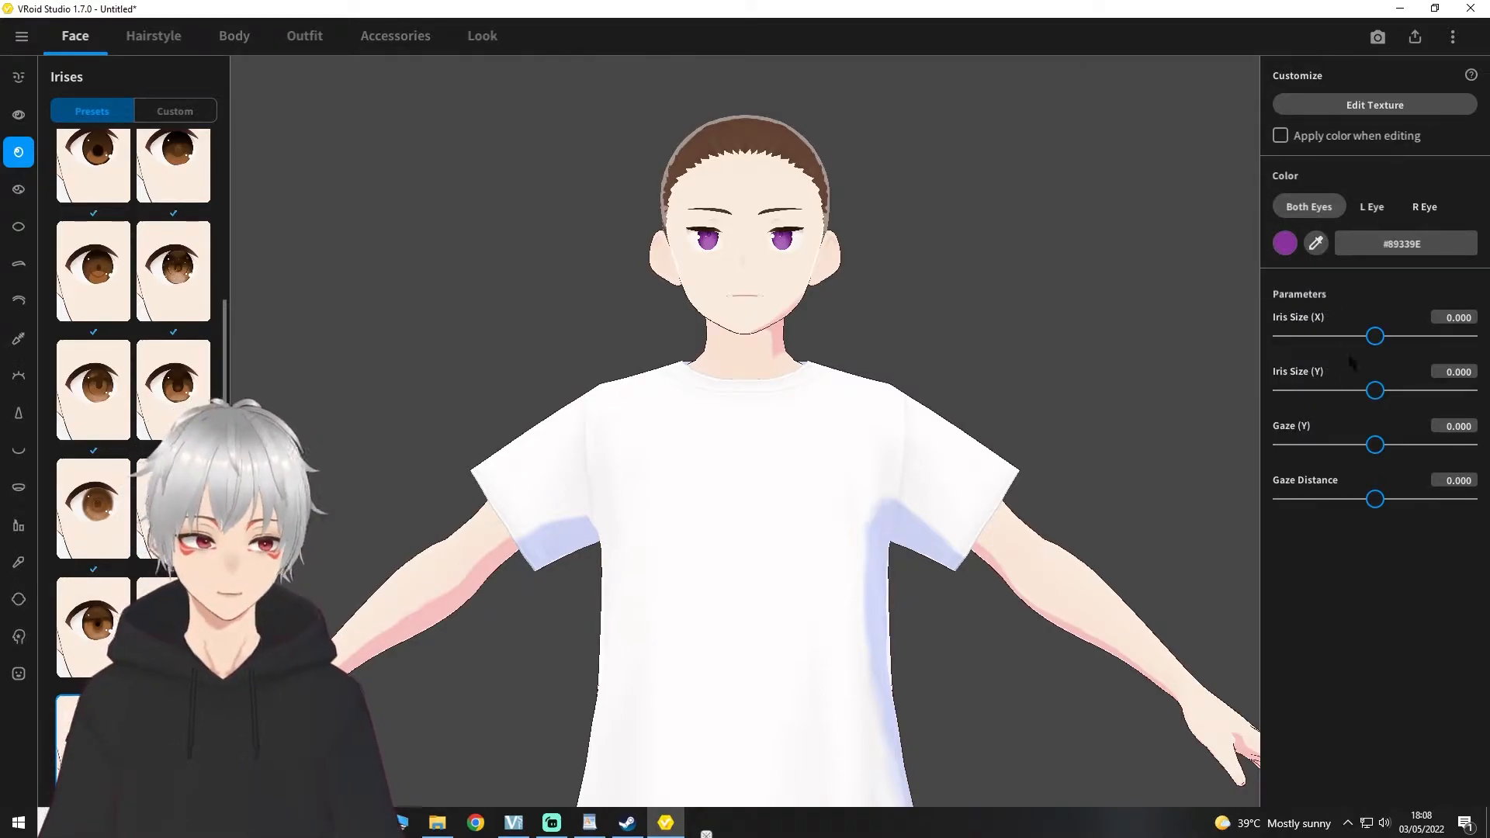
left_click(1294, 247)
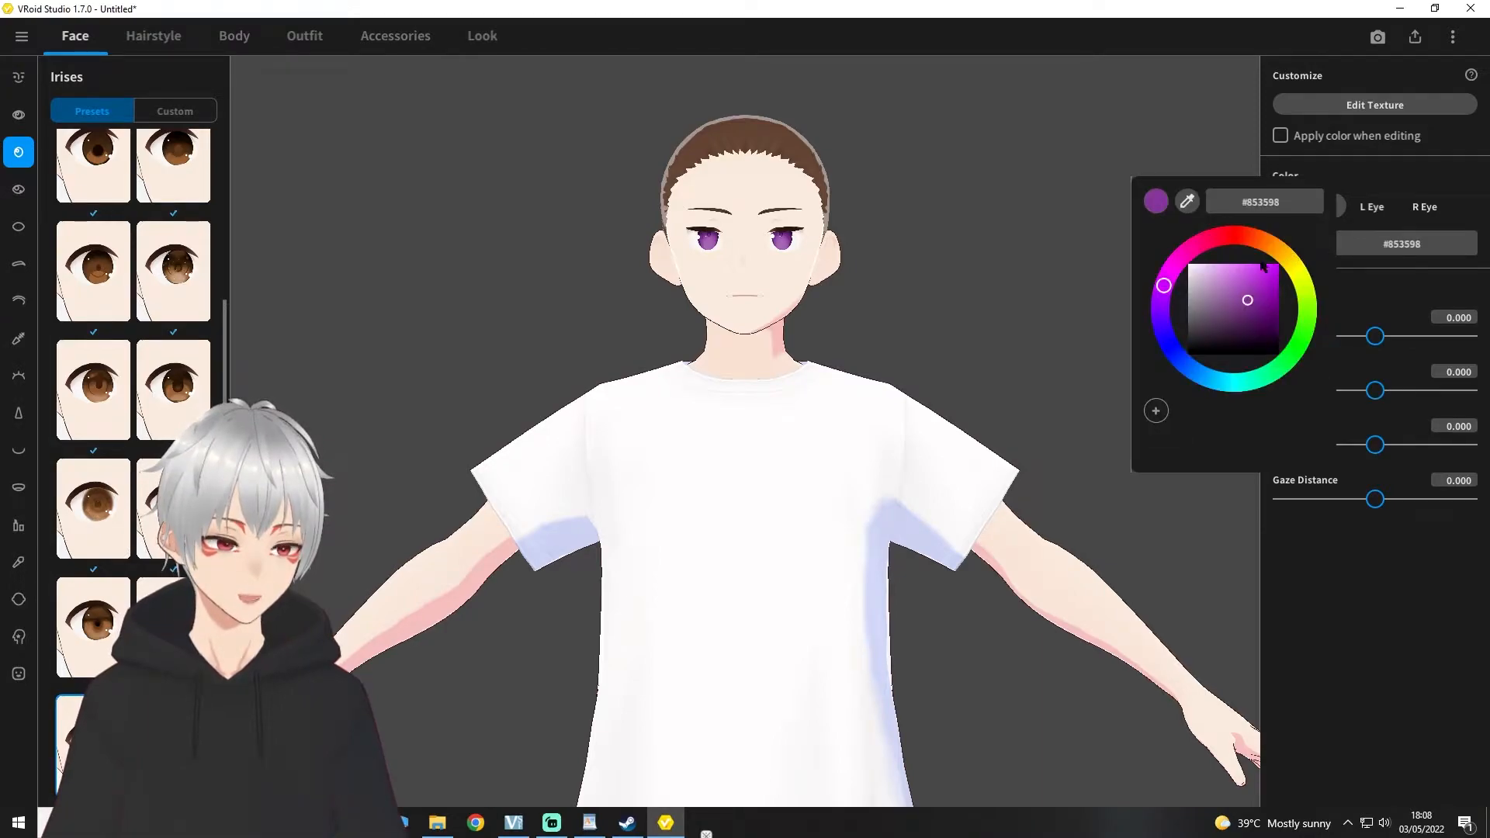
left_click_drag(1256, 299, 1279, 324)
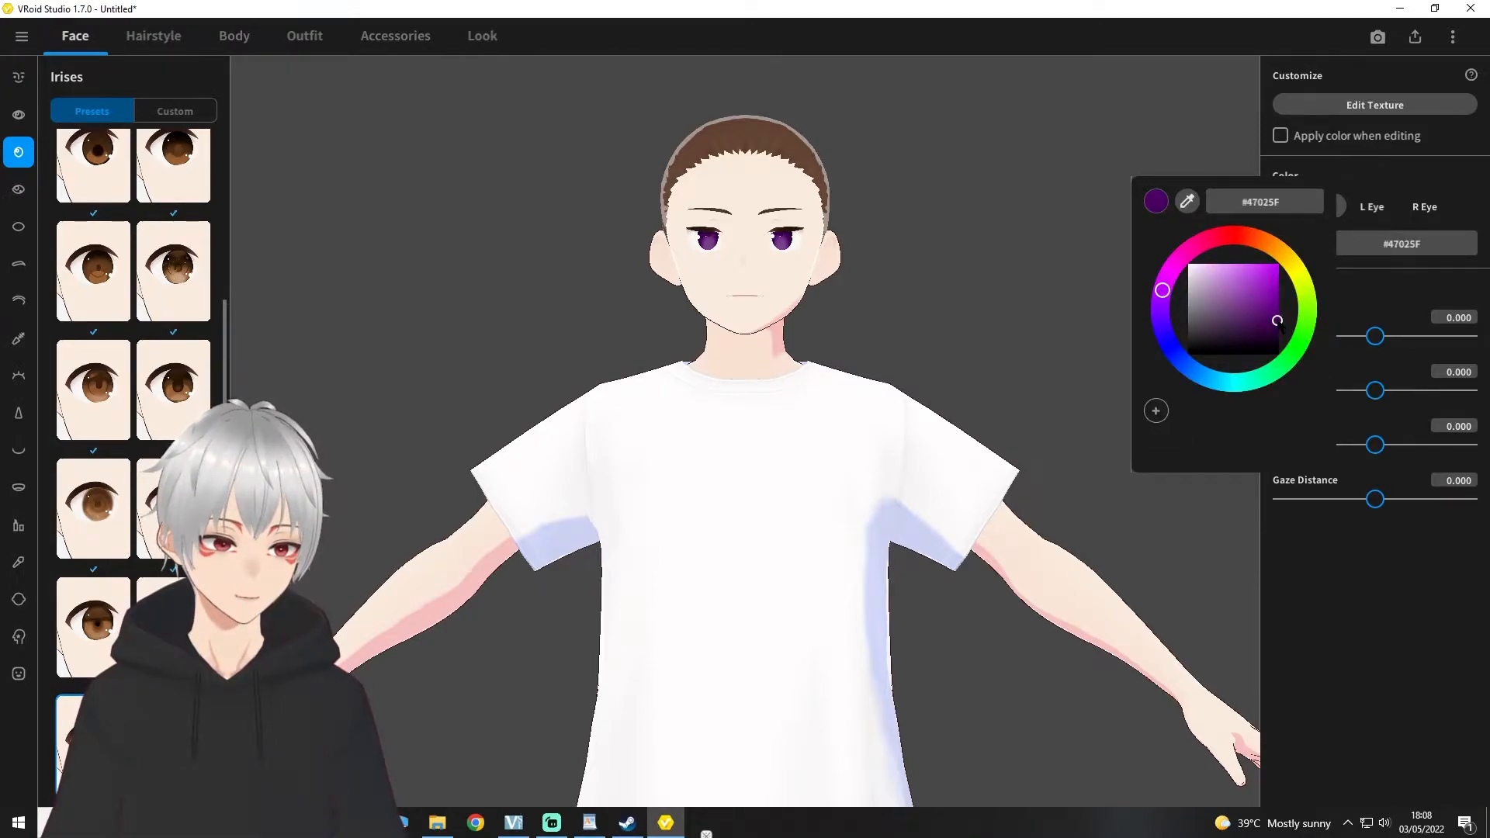
left_click(1006, 287)
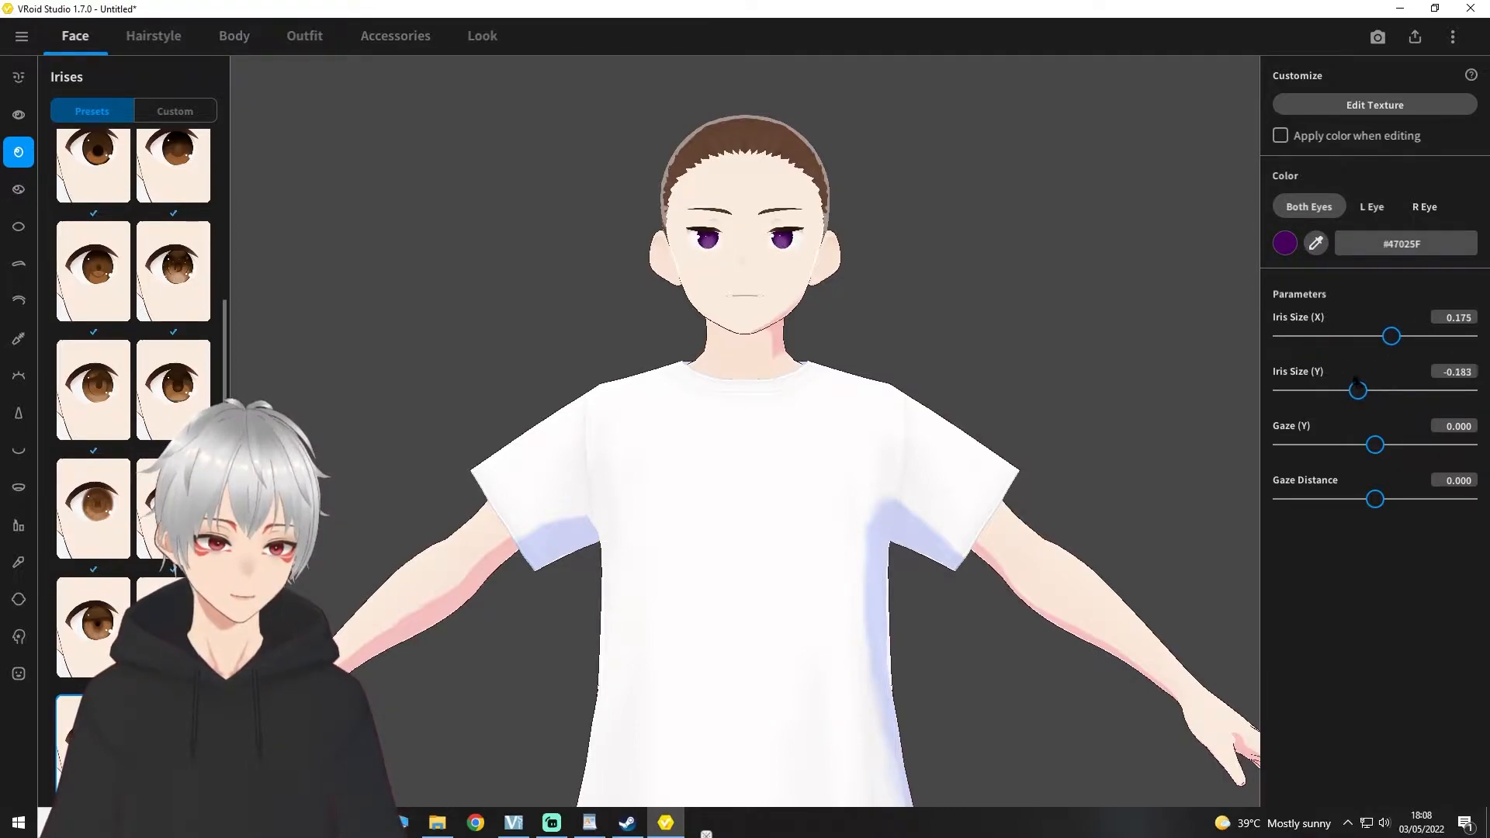
Step: Apply the sharply slanted eye set in the first row, second column of the eye set presets
left_click(18, 115)
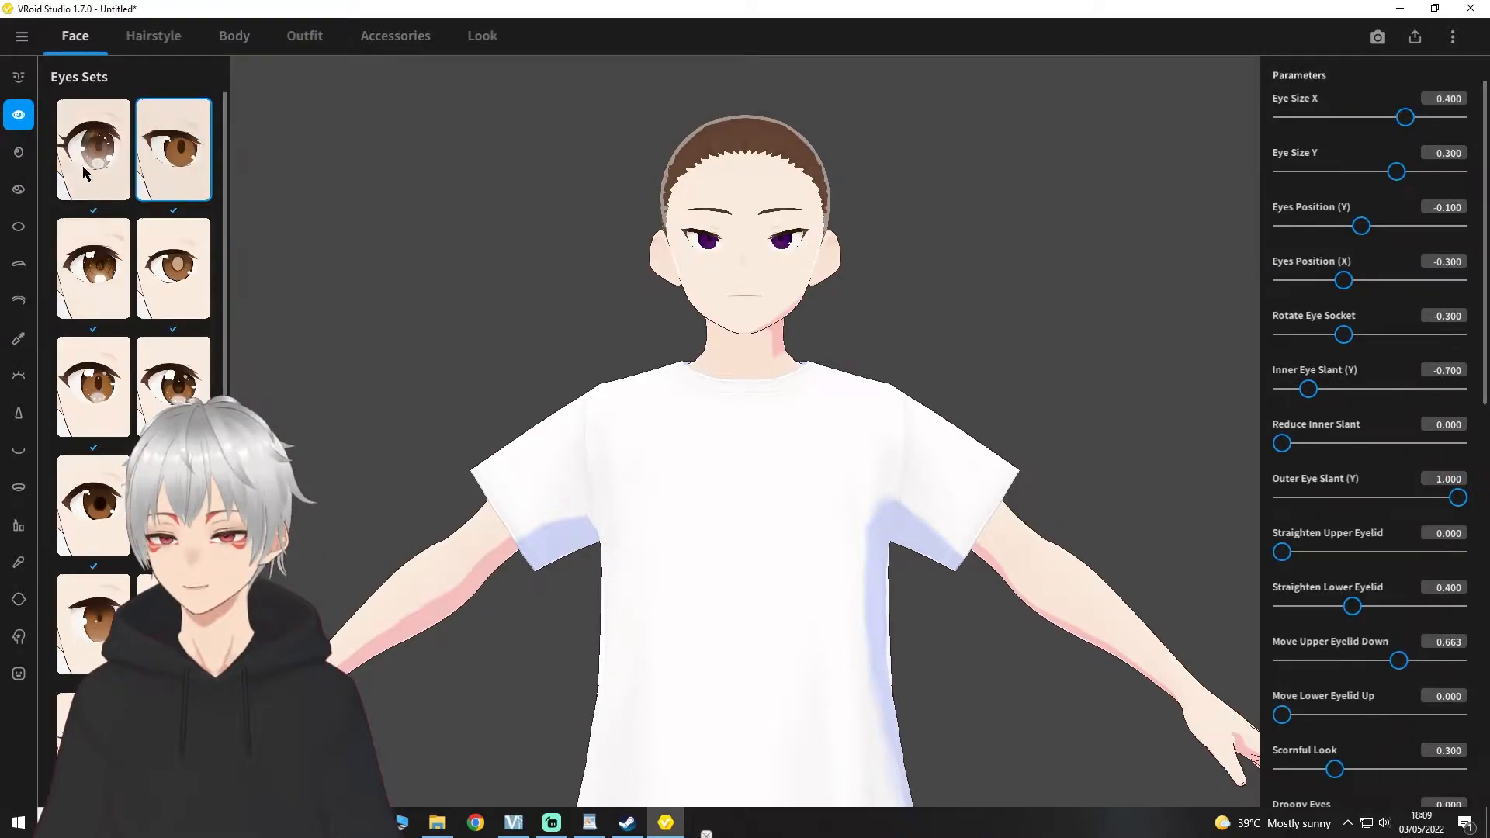
Step: Examine the available presets for eye highlights, scleras, eyebrows, eyelids, eyeliner, eyelashes and nose
left_click(18, 189)
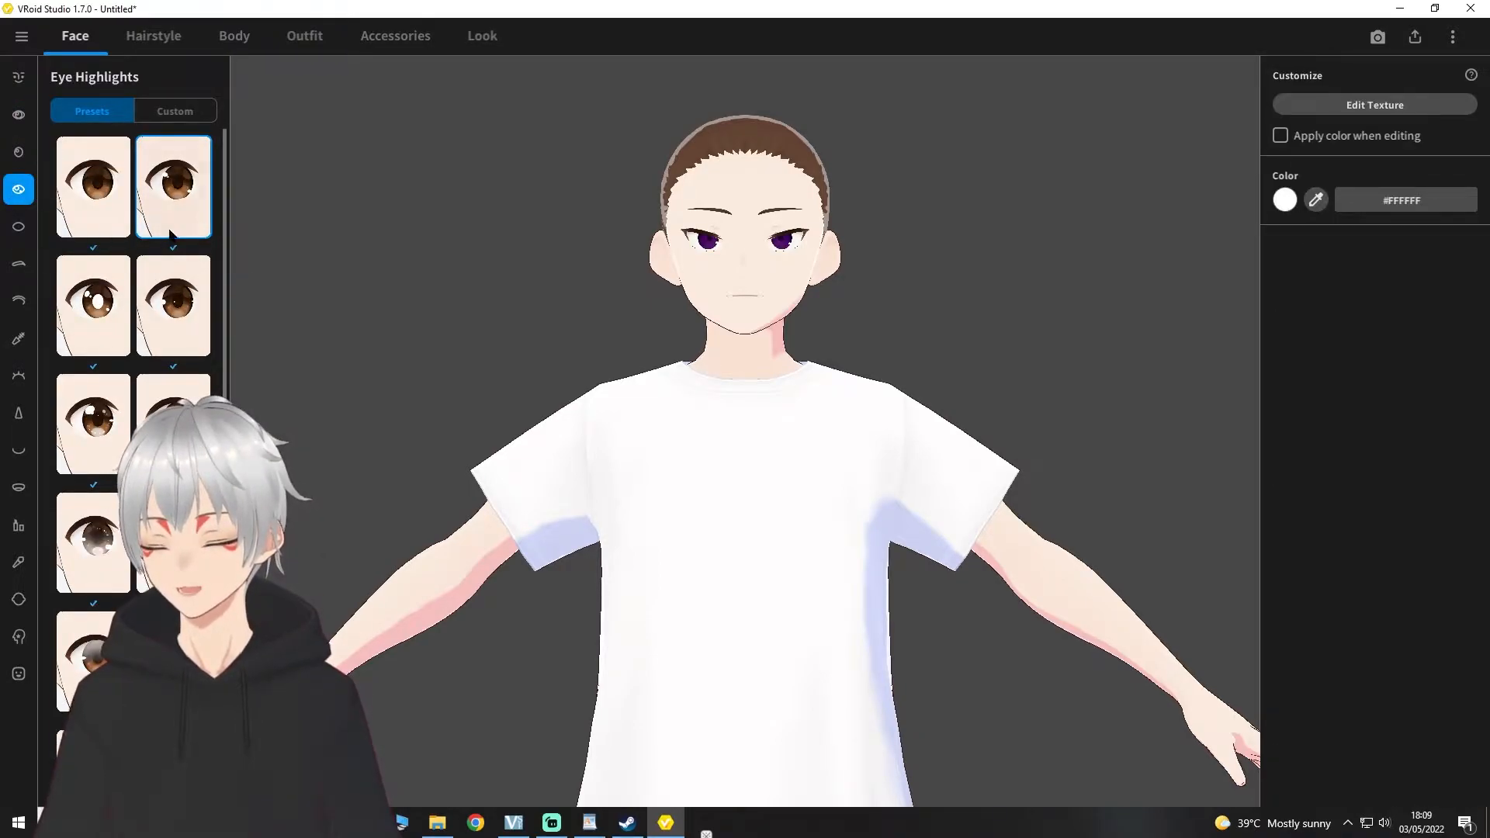
scroll(186, 221, "down", 5)
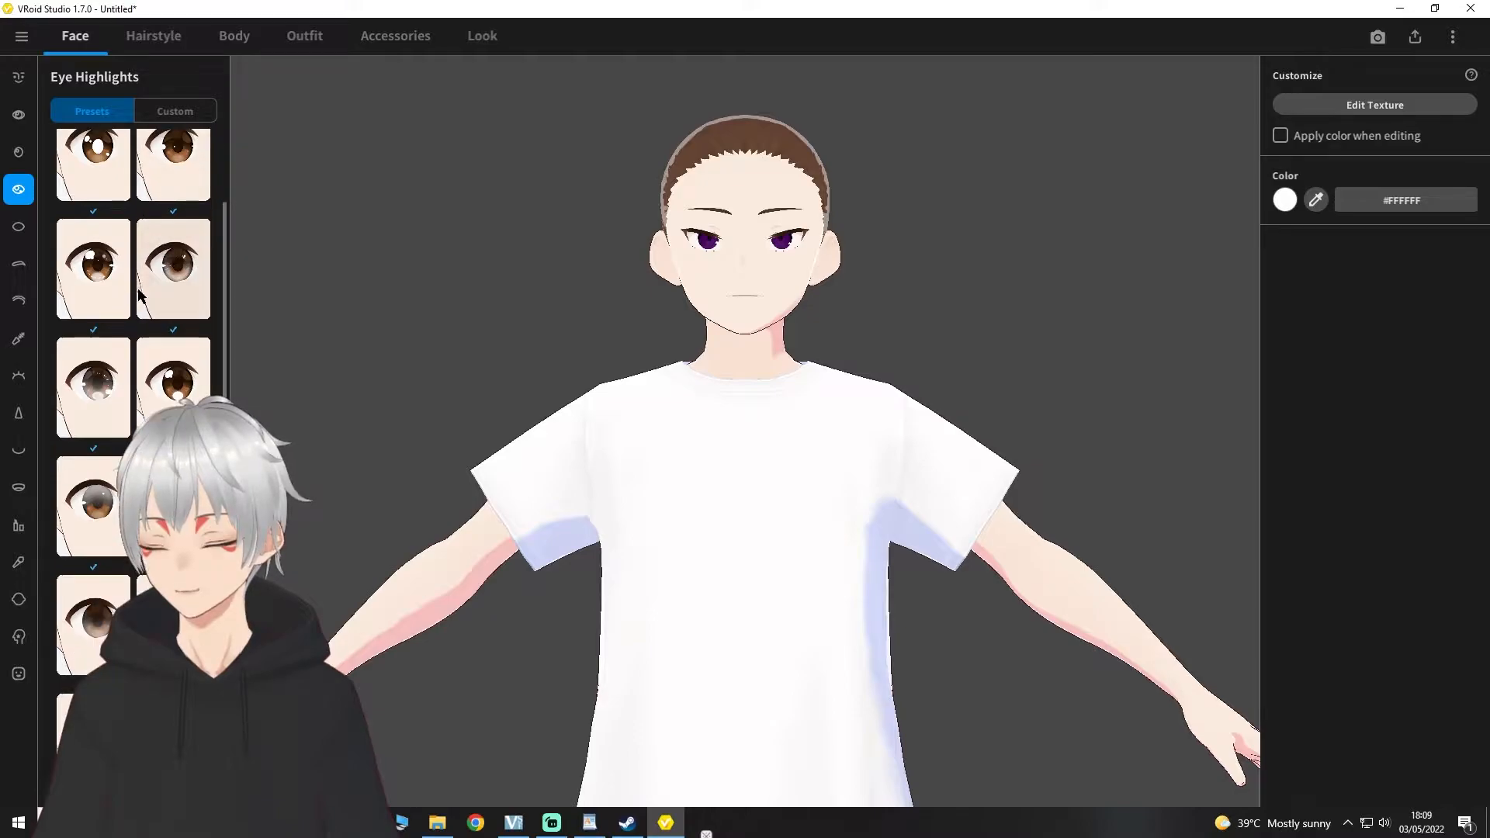
left_click(17, 226)
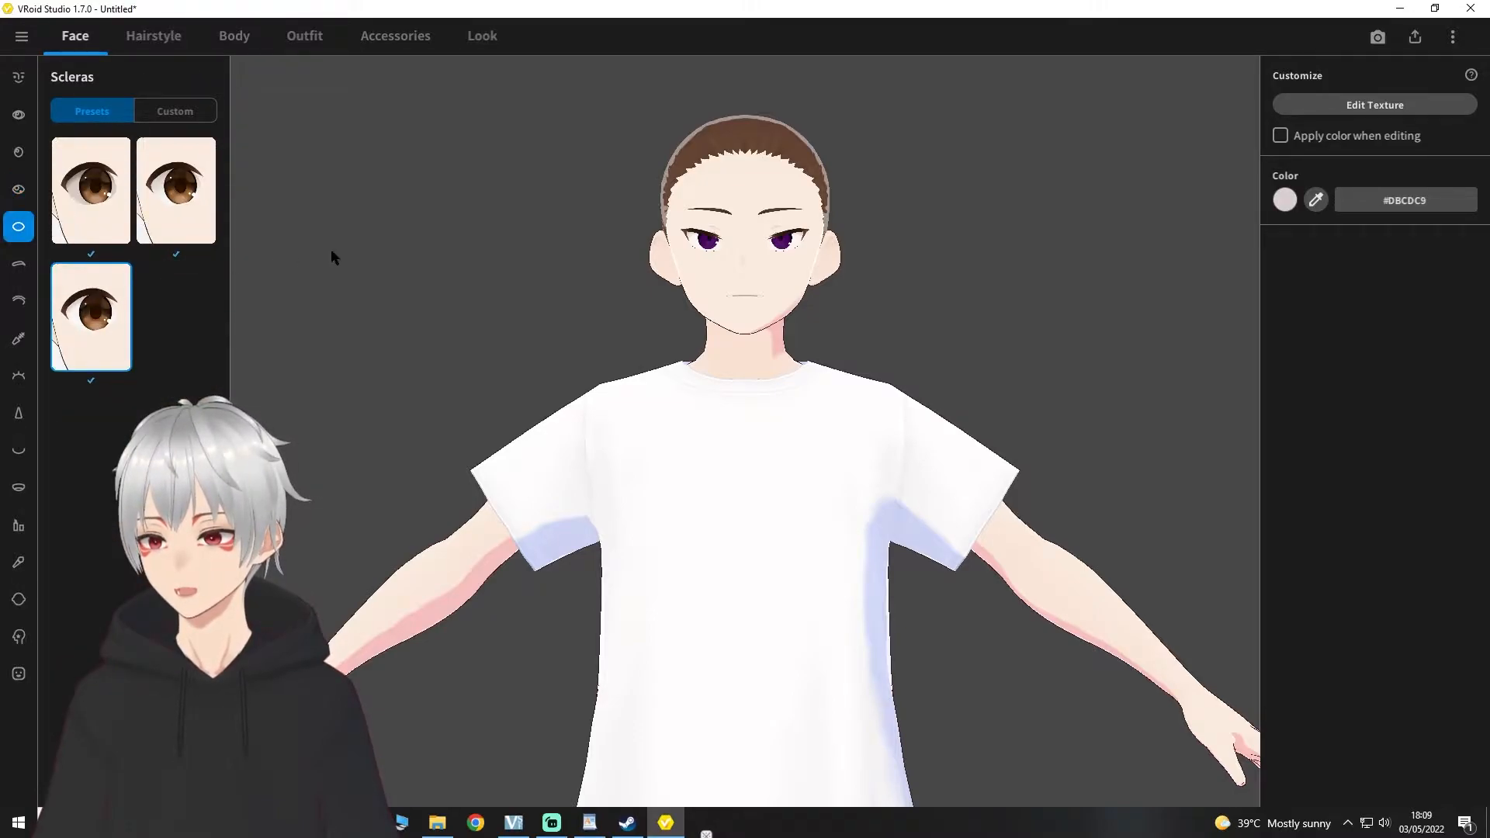
left_click(19, 264)
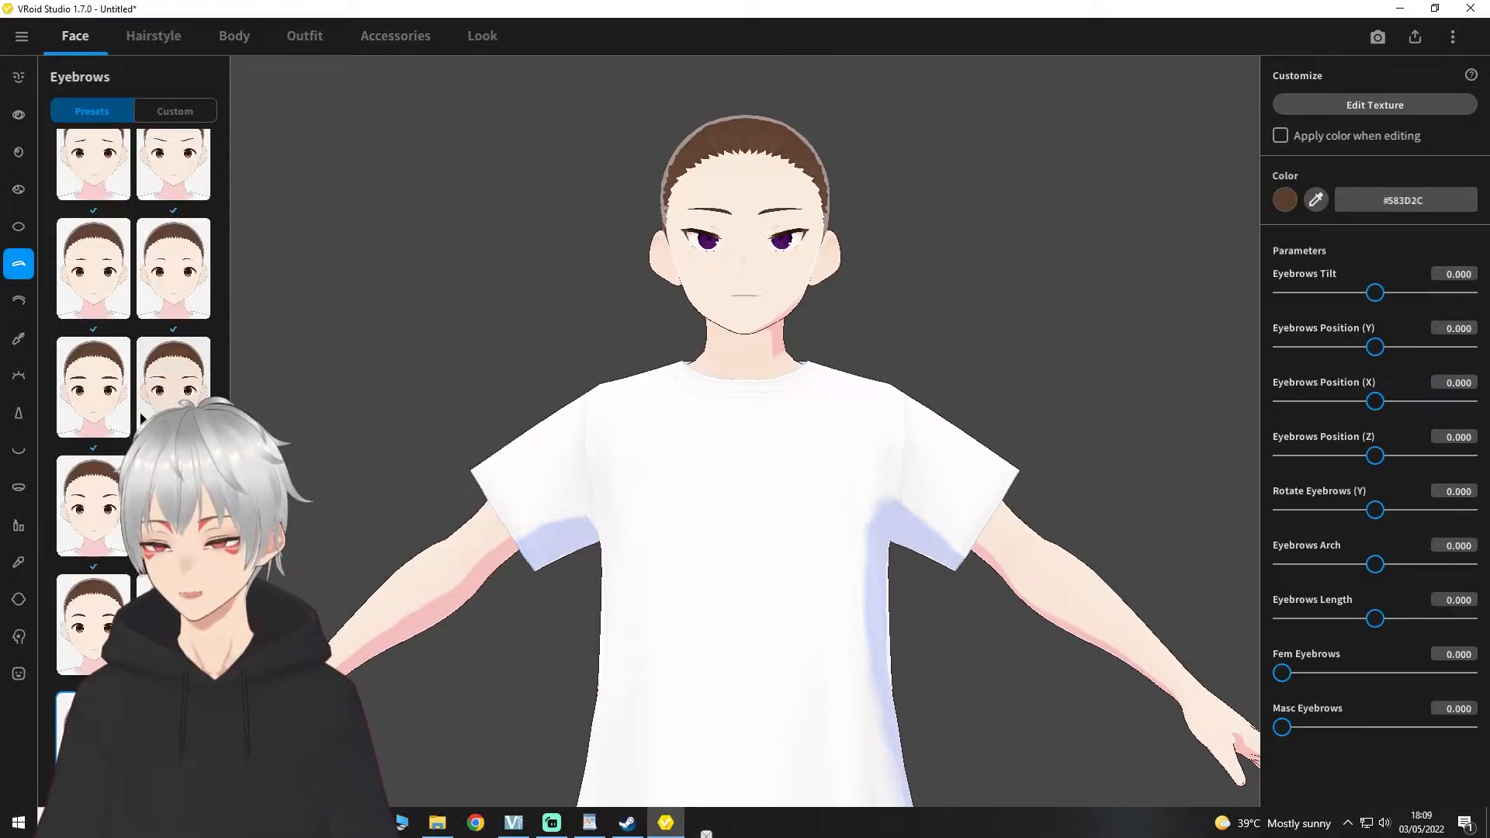
left_click(18, 301)
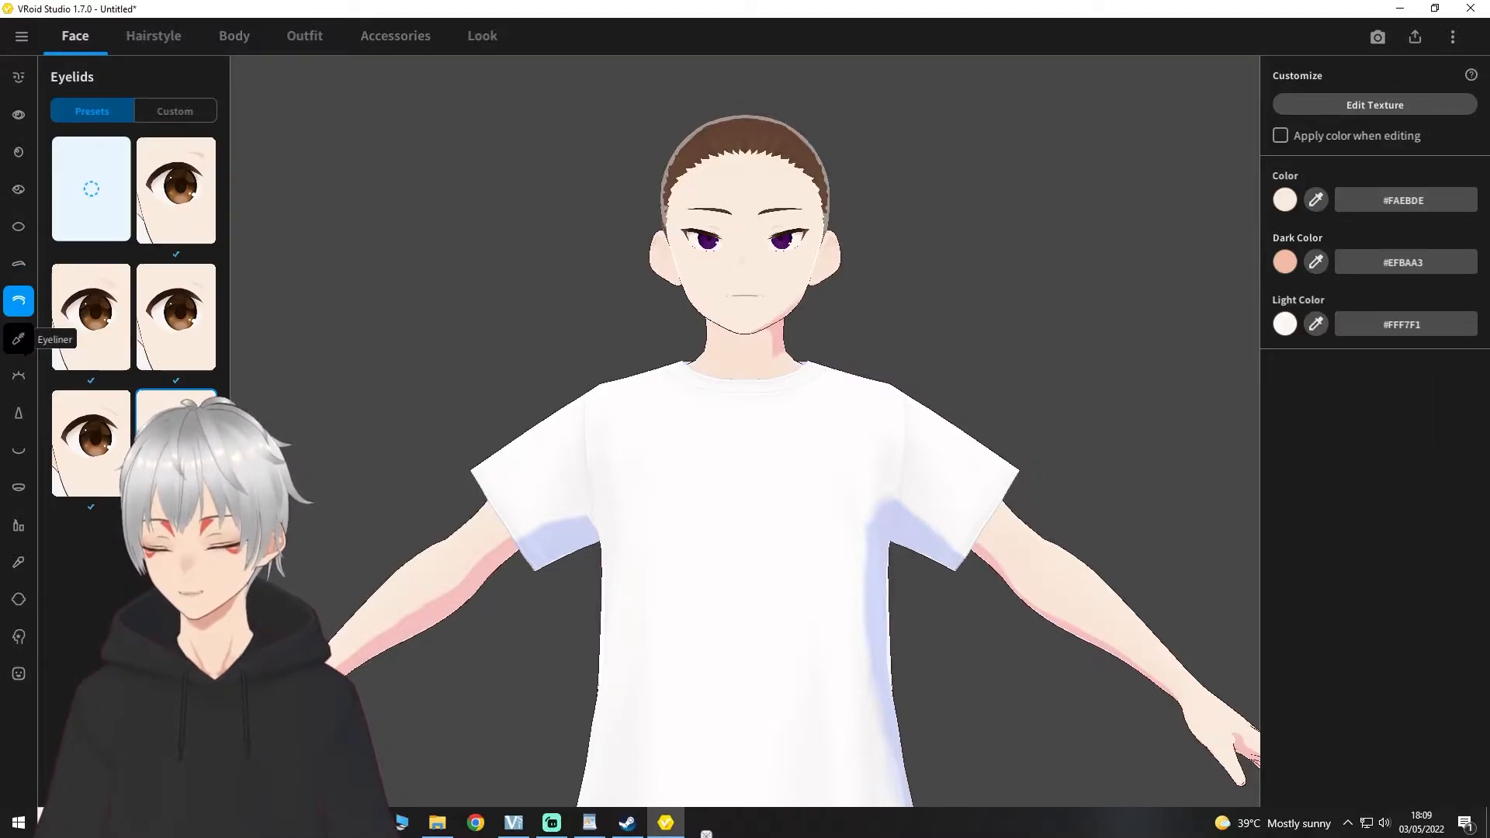
left_click(18, 338)
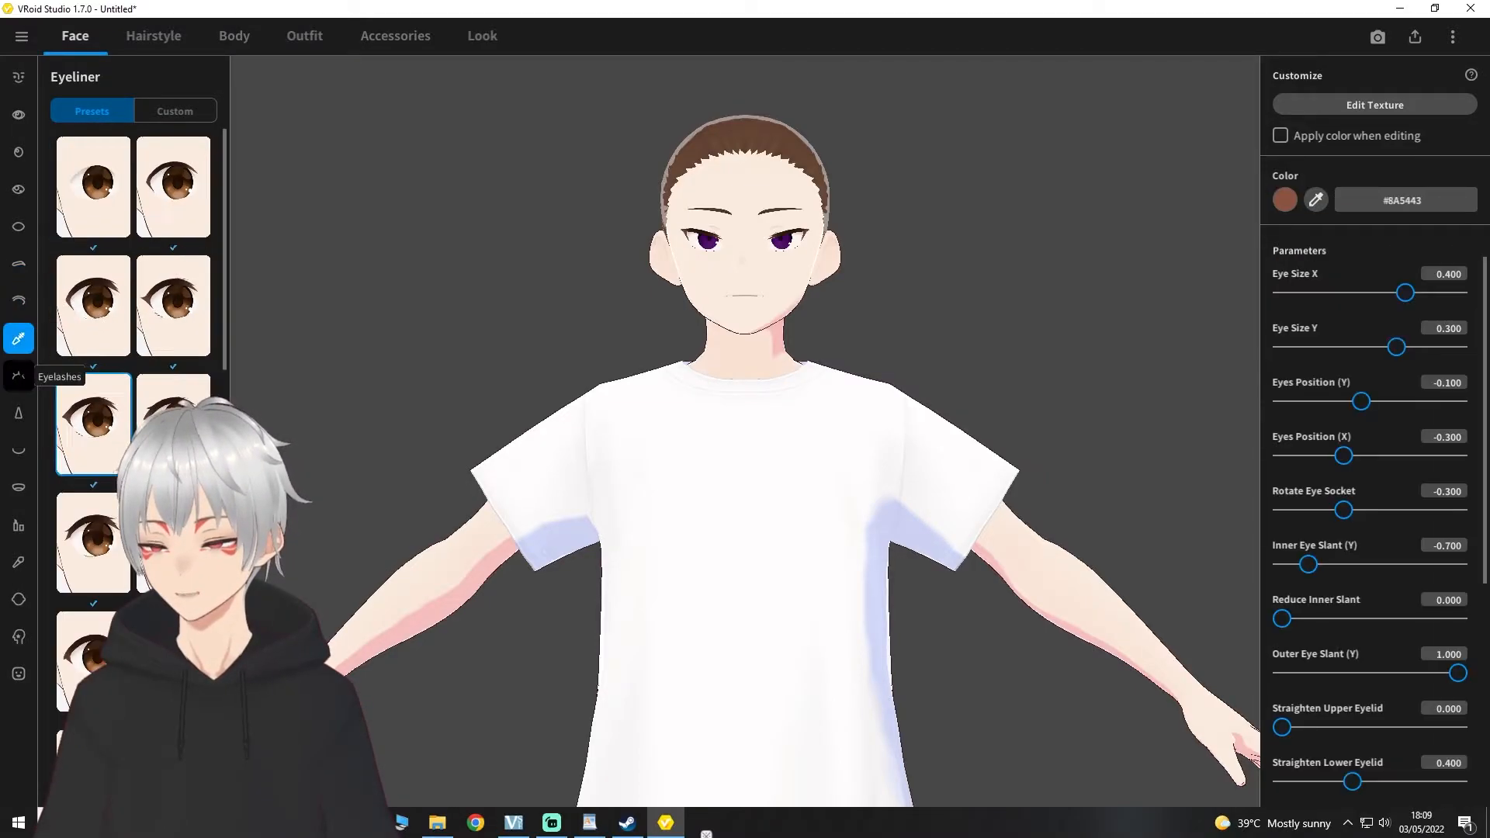
left_click(17, 380)
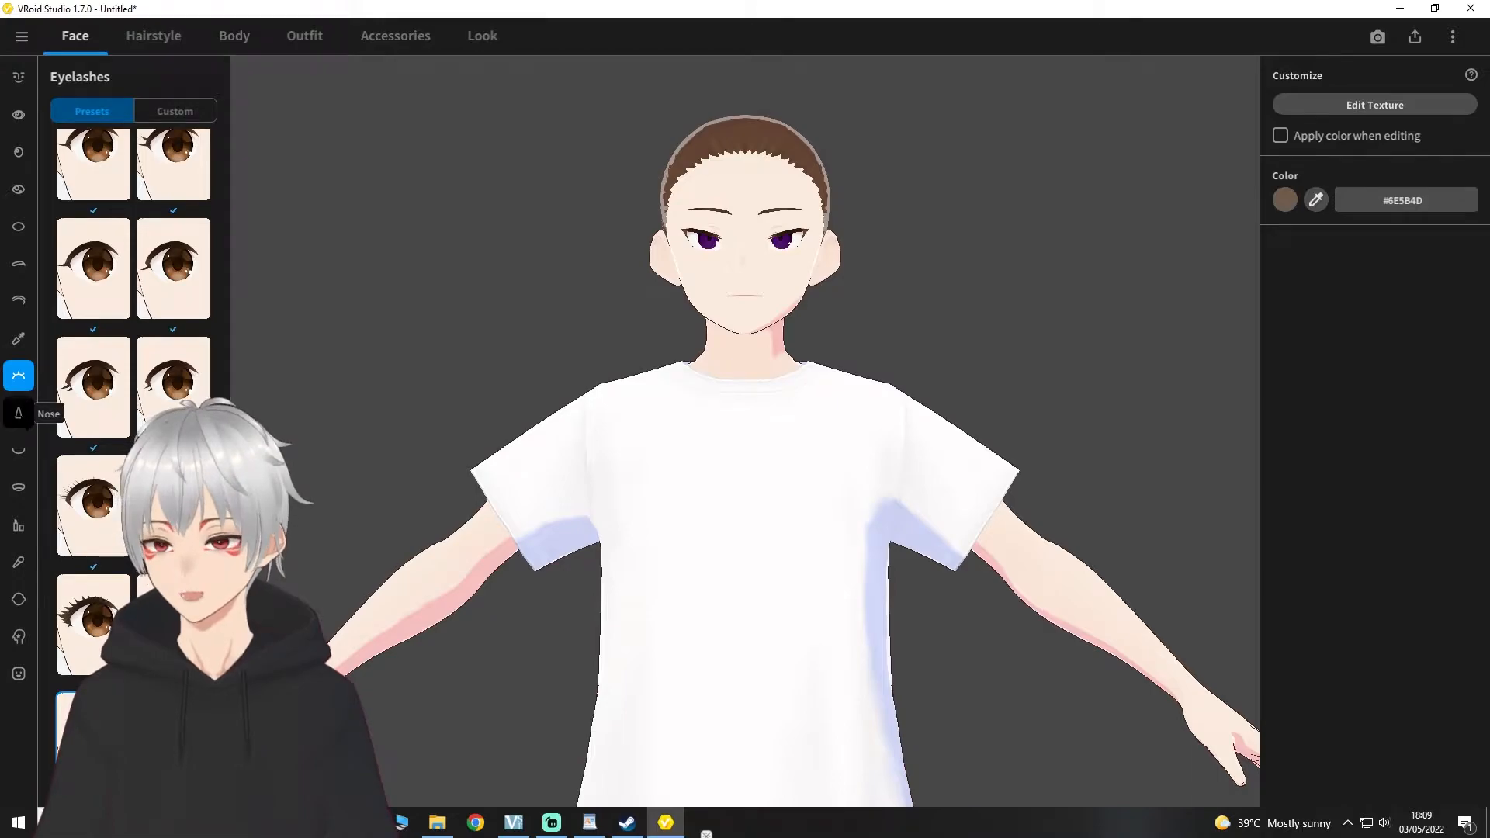
left_click(19, 411)
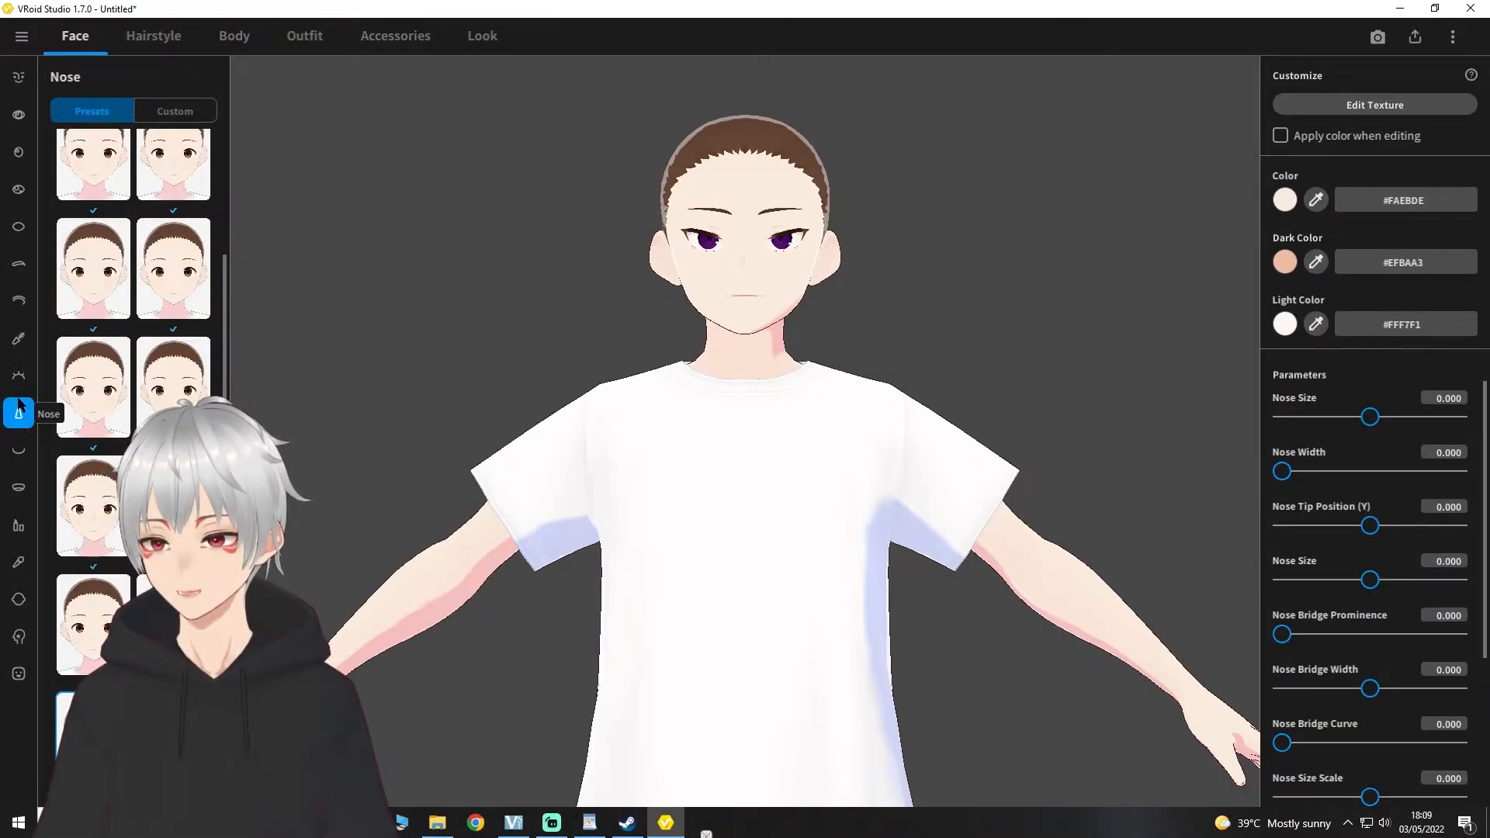
scroll(101, 439, "up", 3)
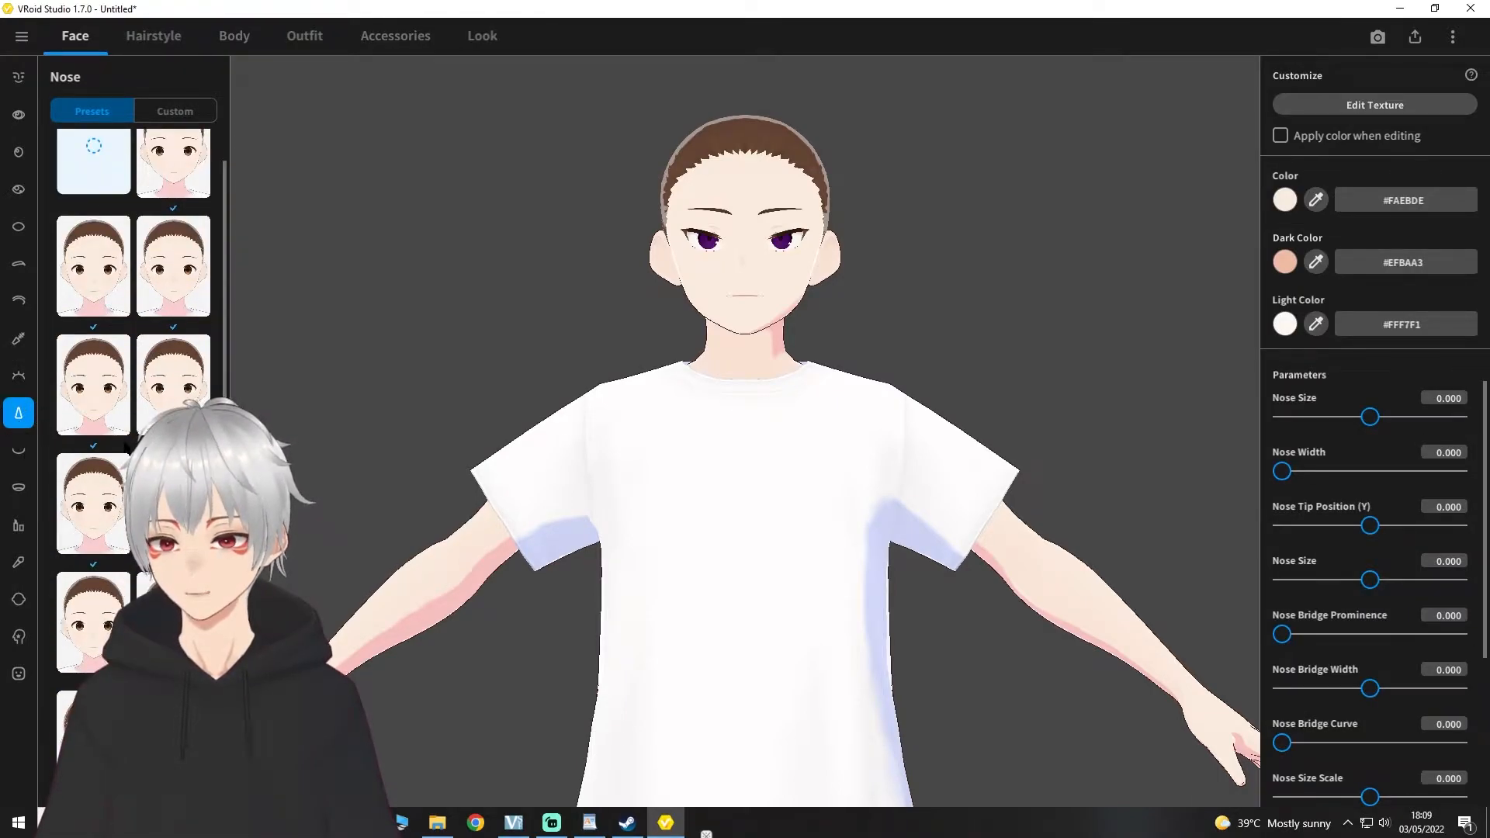
scroll(92, 448, "down", 3)
Step: Apply the mouth preset in the first row, second column
left_click(17, 452)
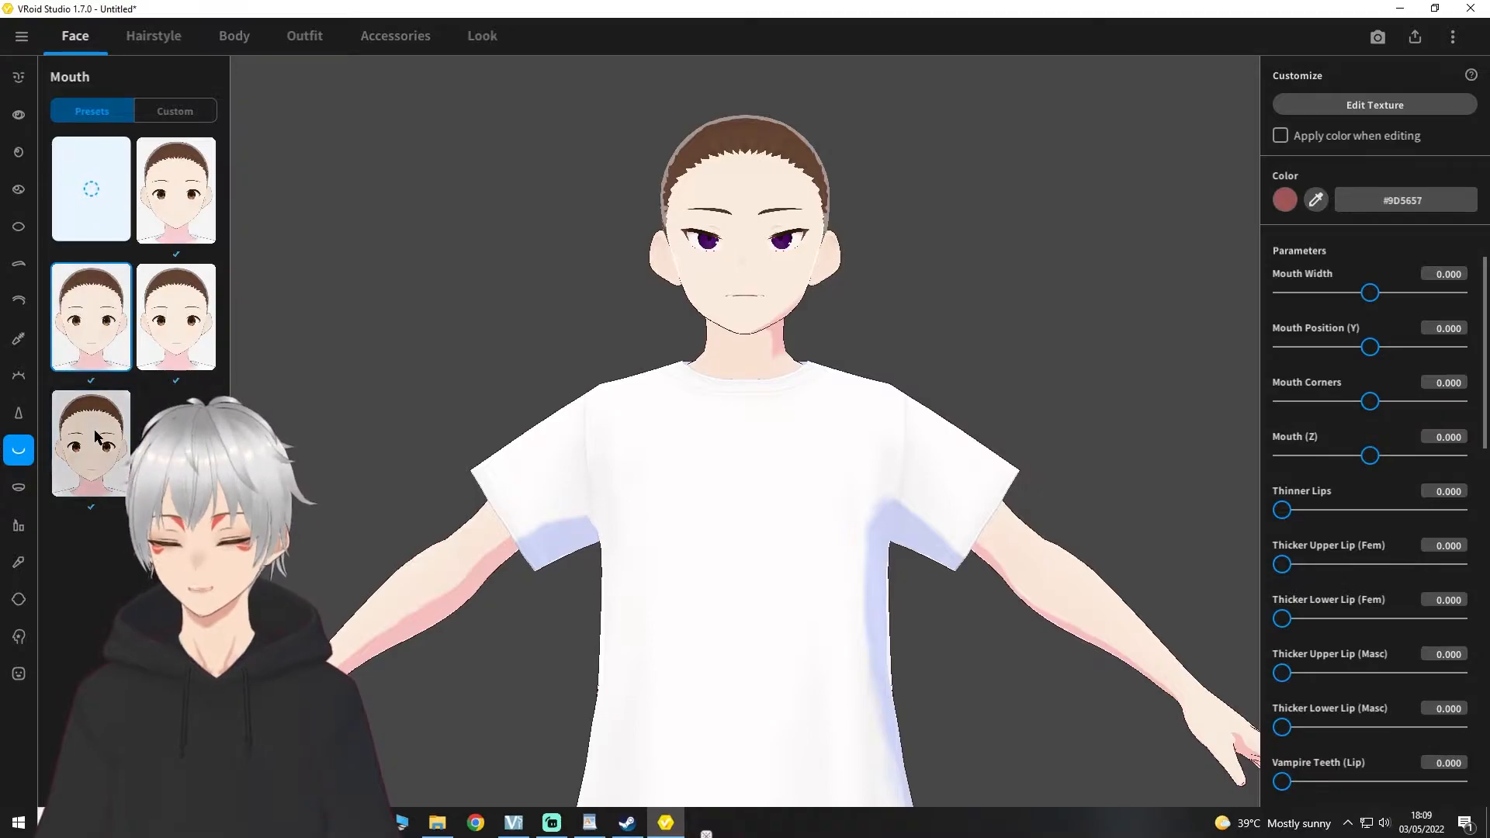
left_click(176, 190)
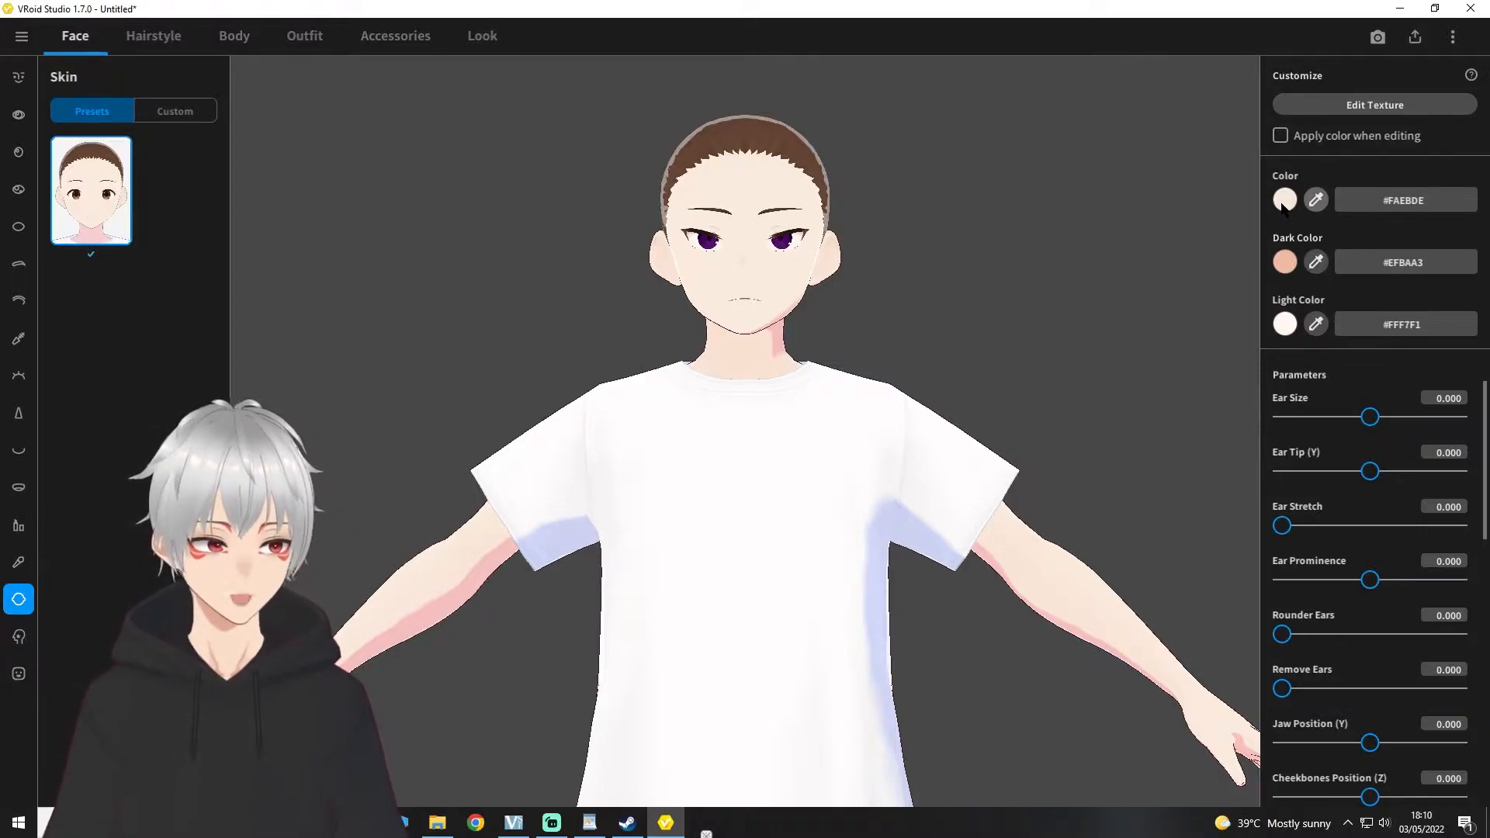
Step: Recolour the character's main skin colour to pale grey, #E2DFE1
left_click(1332, 189)
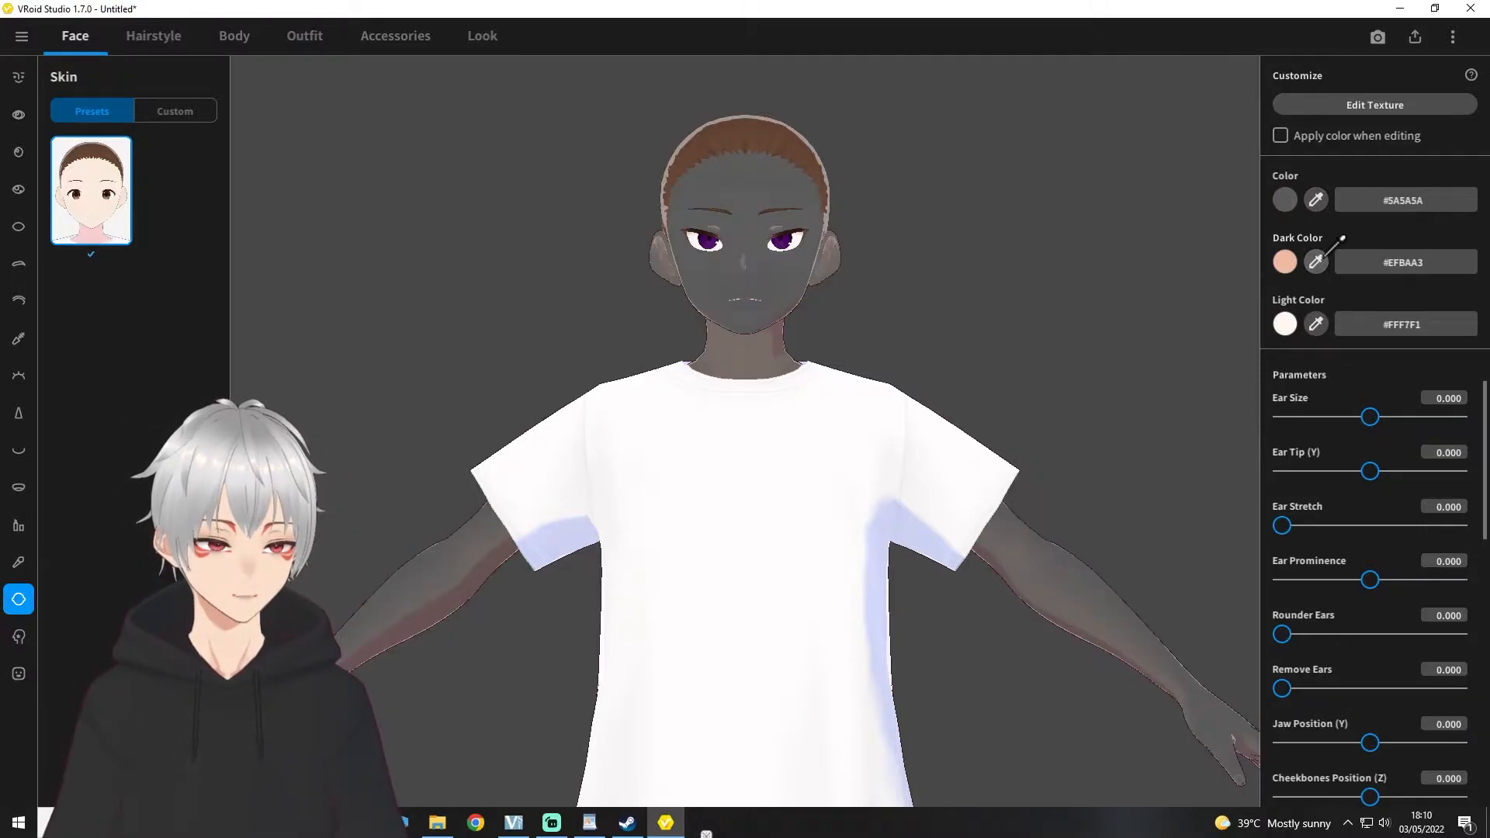
left_click(1293, 206)
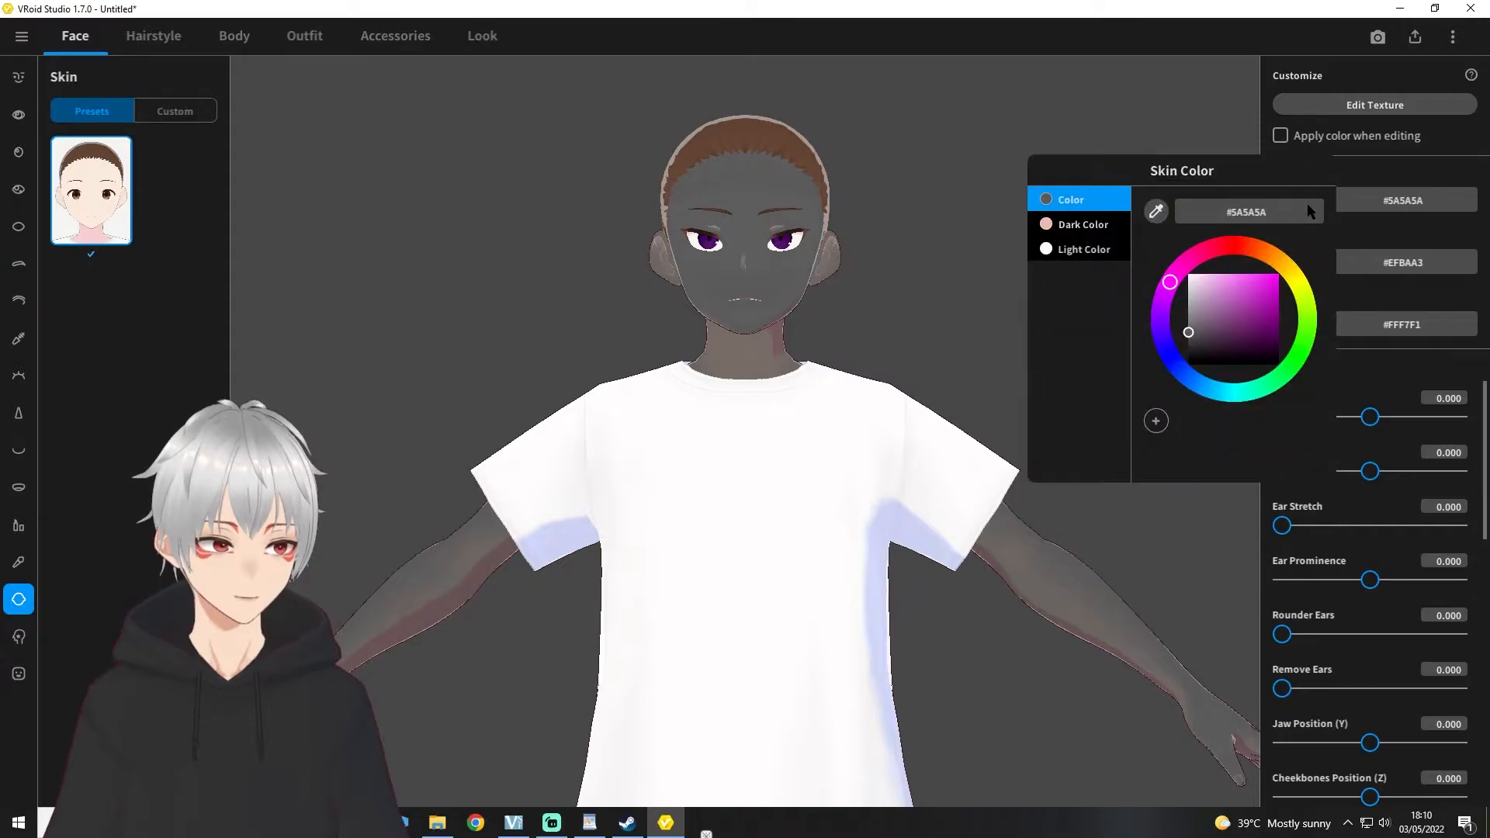
left_click(1193, 279)
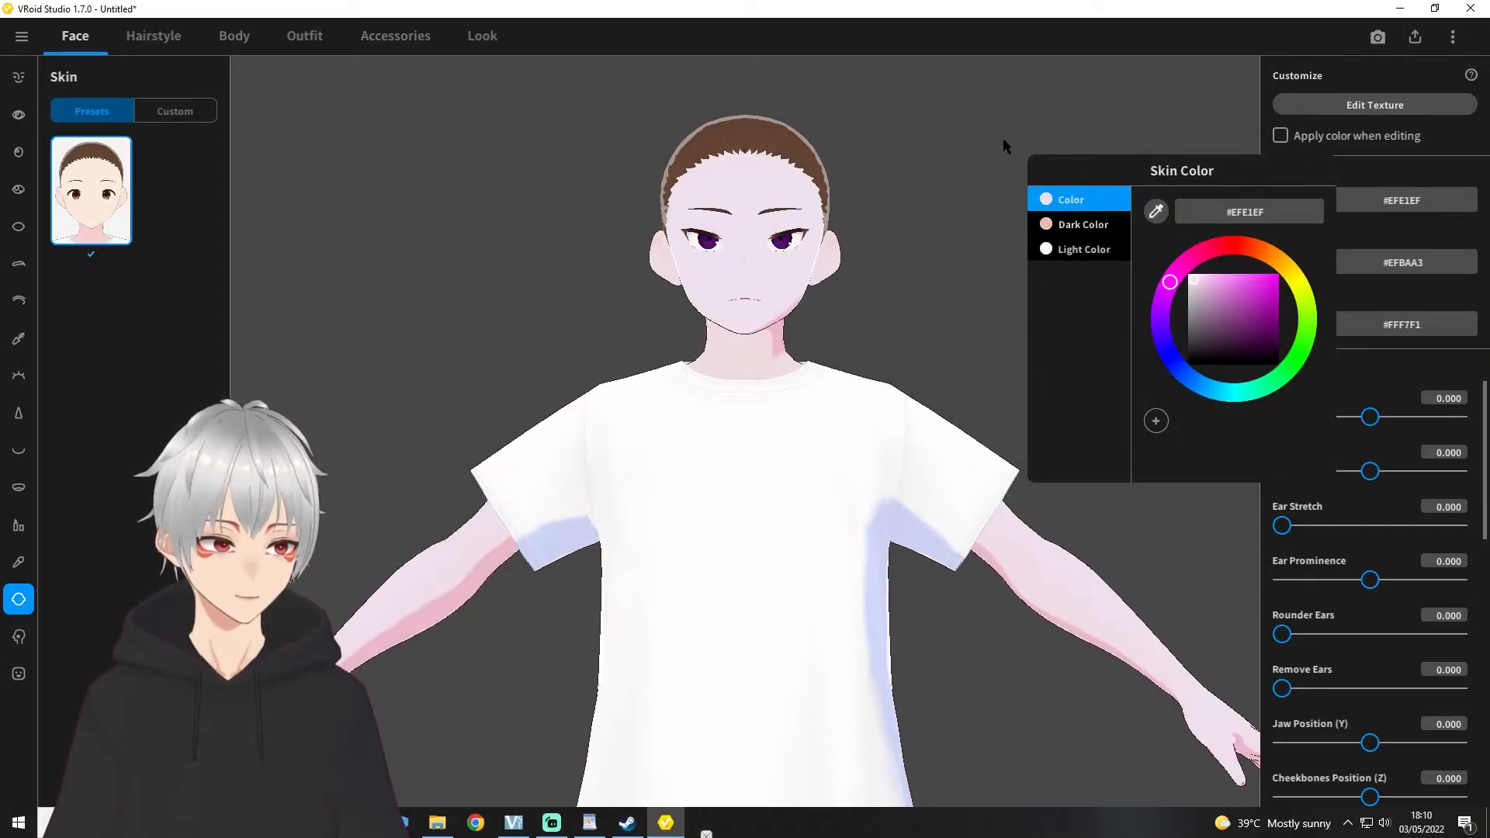
left_click(1370, 186)
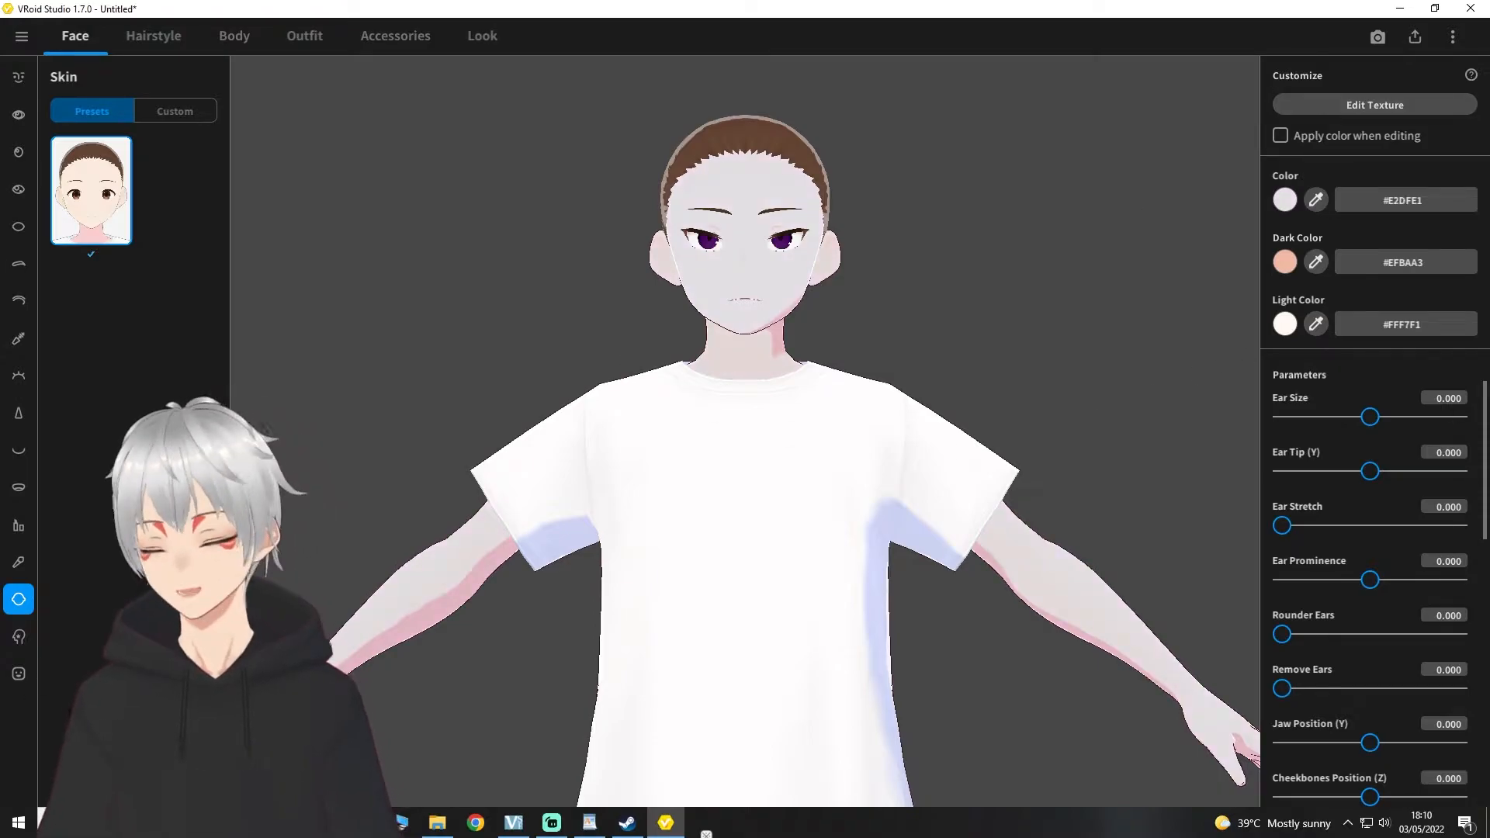
Step: Try several face paint presets and apply the one with dark shadows around the eyes, in the third row, second column
left_click(19, 637)
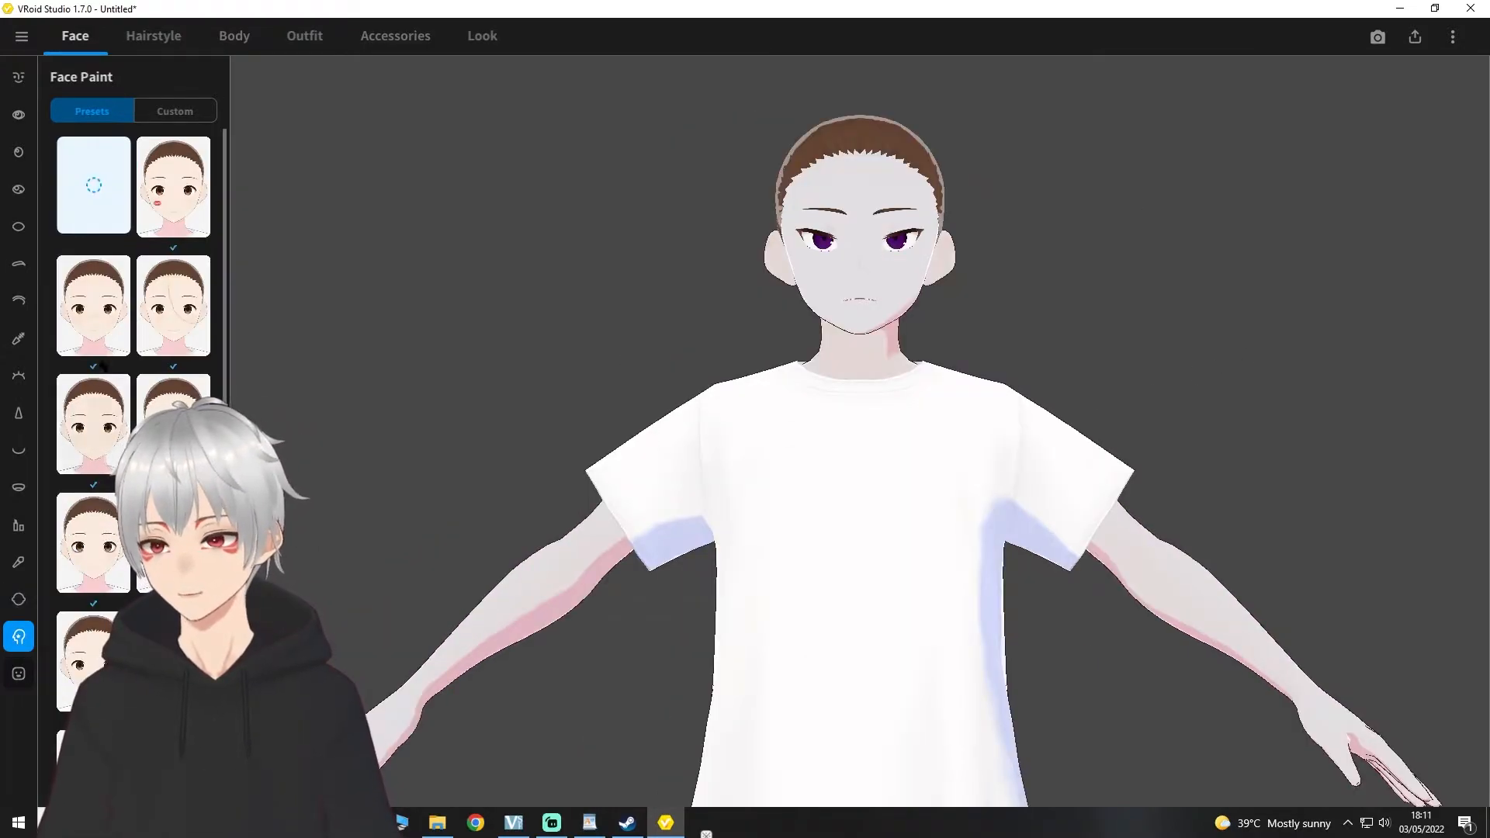
left_click(190, 226)
left_click(94, 305)
left_click(173, 305)
left_click(154, 396)
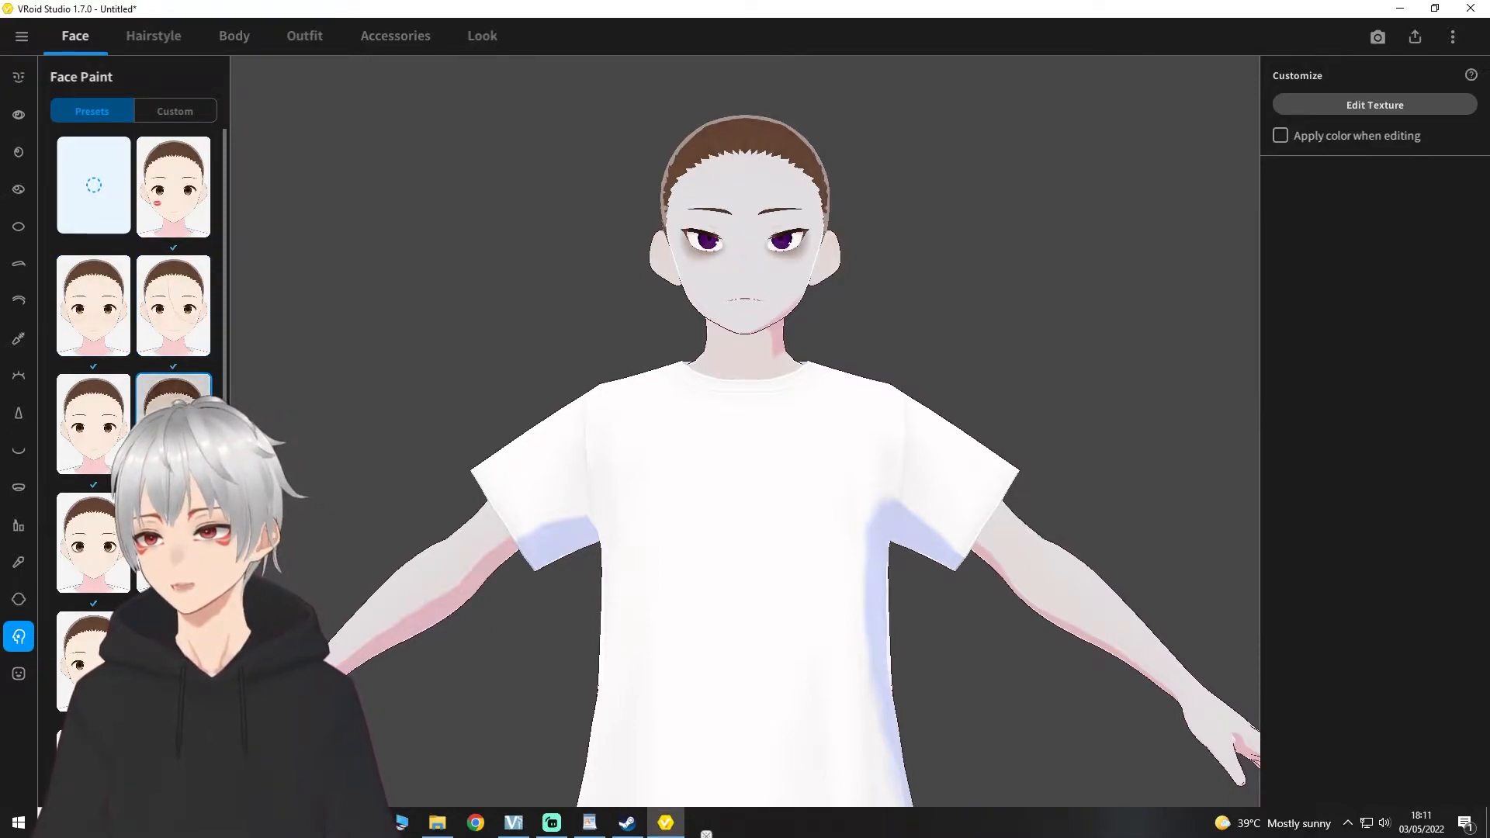
left_click(173, 542)
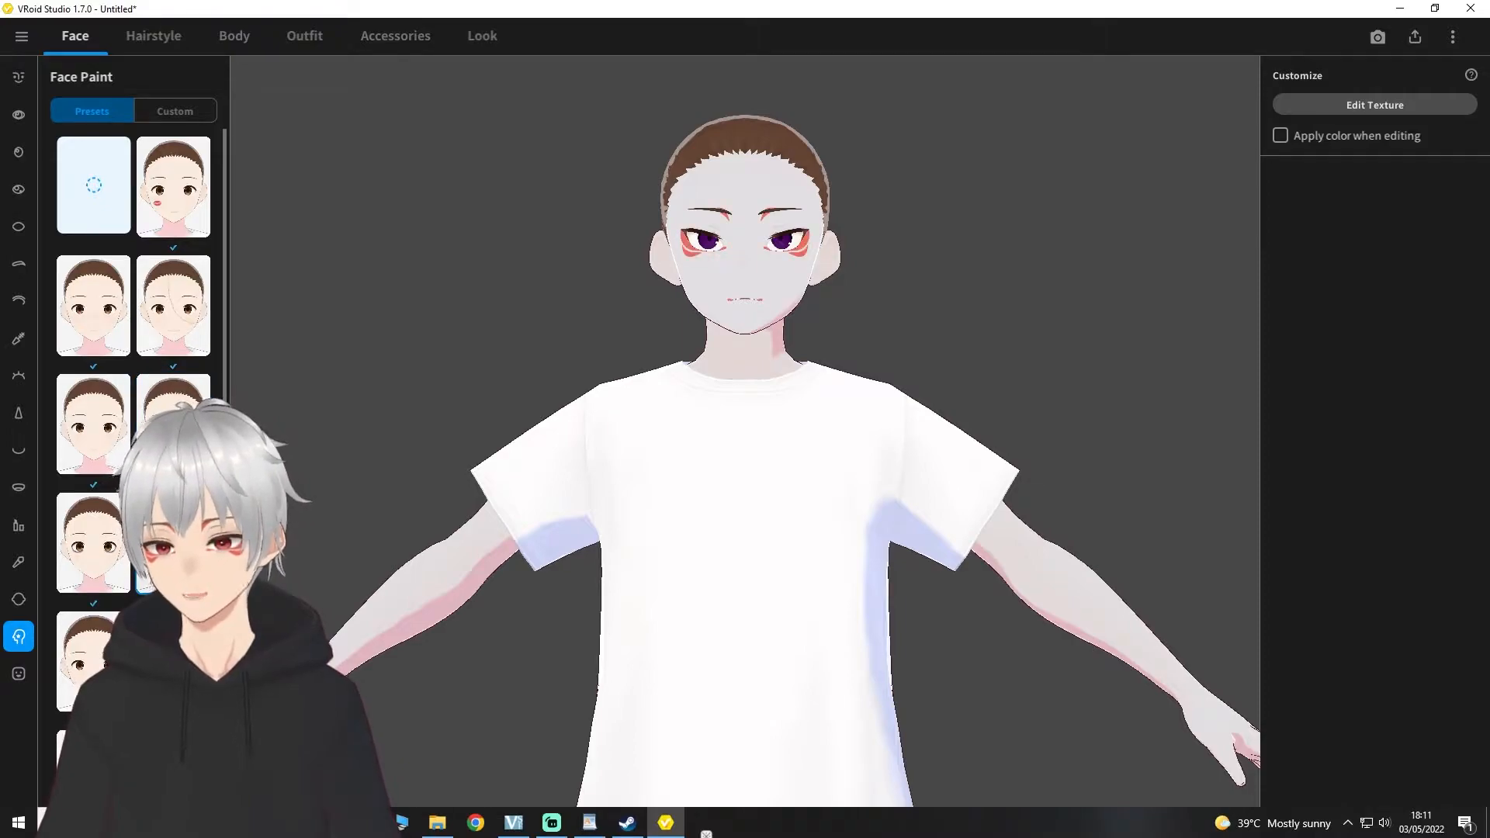
left_click(173, 419)
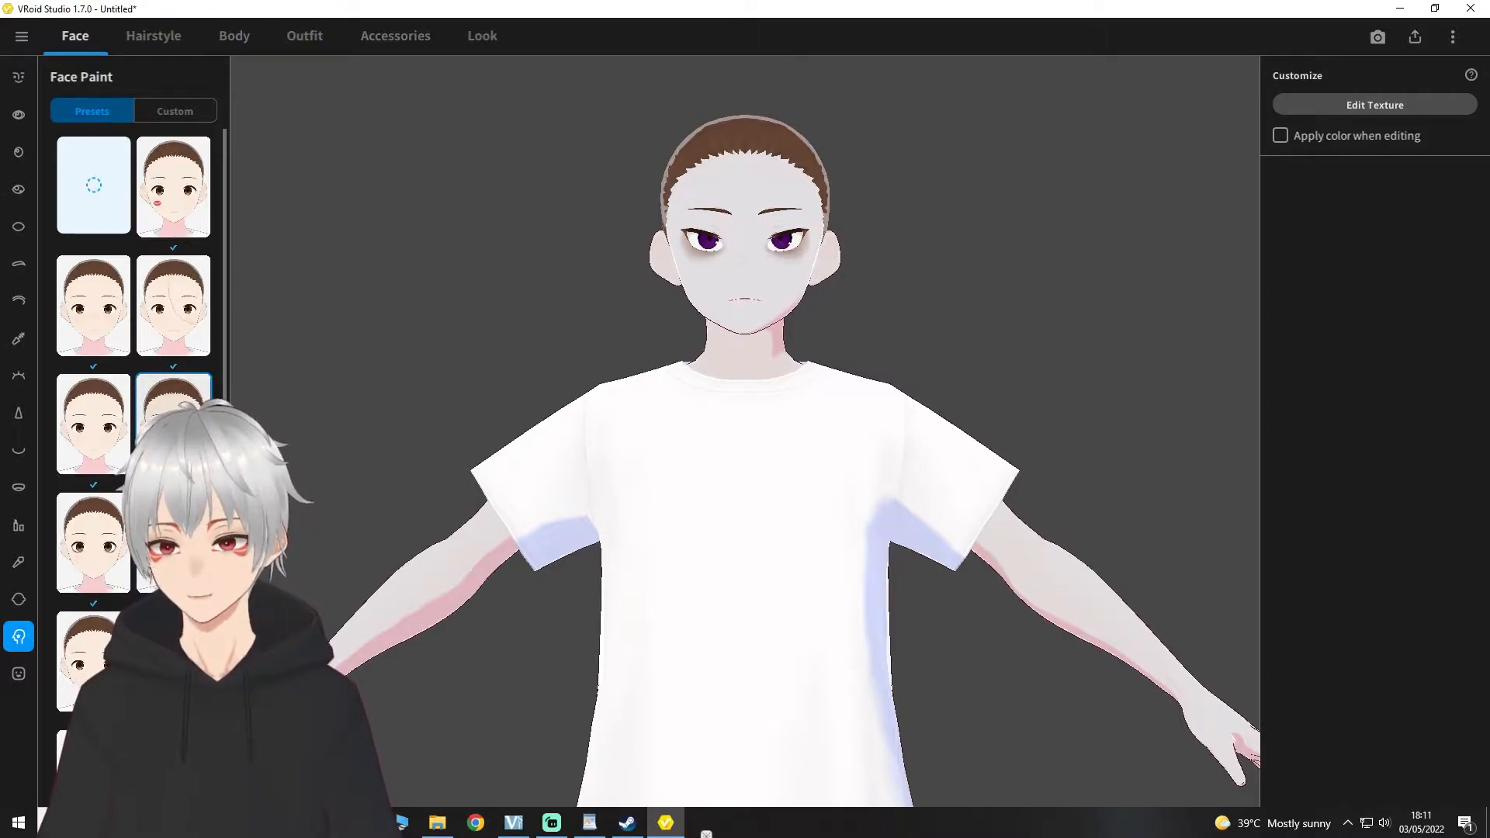
scroll(173, 419, "down", 1)
scroll(173, 419, "down", 2)
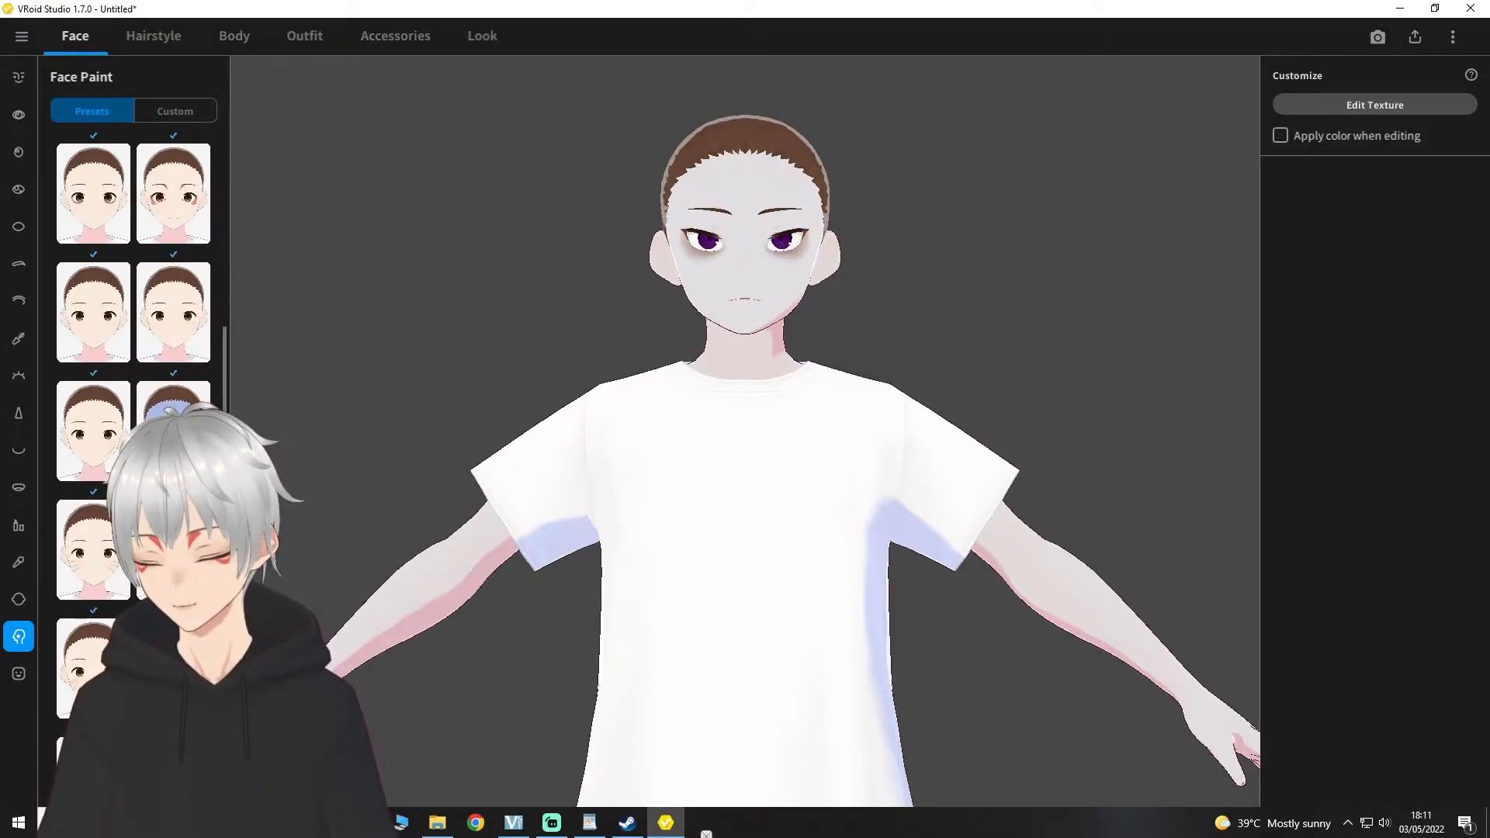
scroll(133, 420, "down", 1)
Step: Preview the Smiling, Sad, Angry and Happy expressions and inspect the Eyebrows (Fem) parameters of the Angry expression
left_click(19, 673)
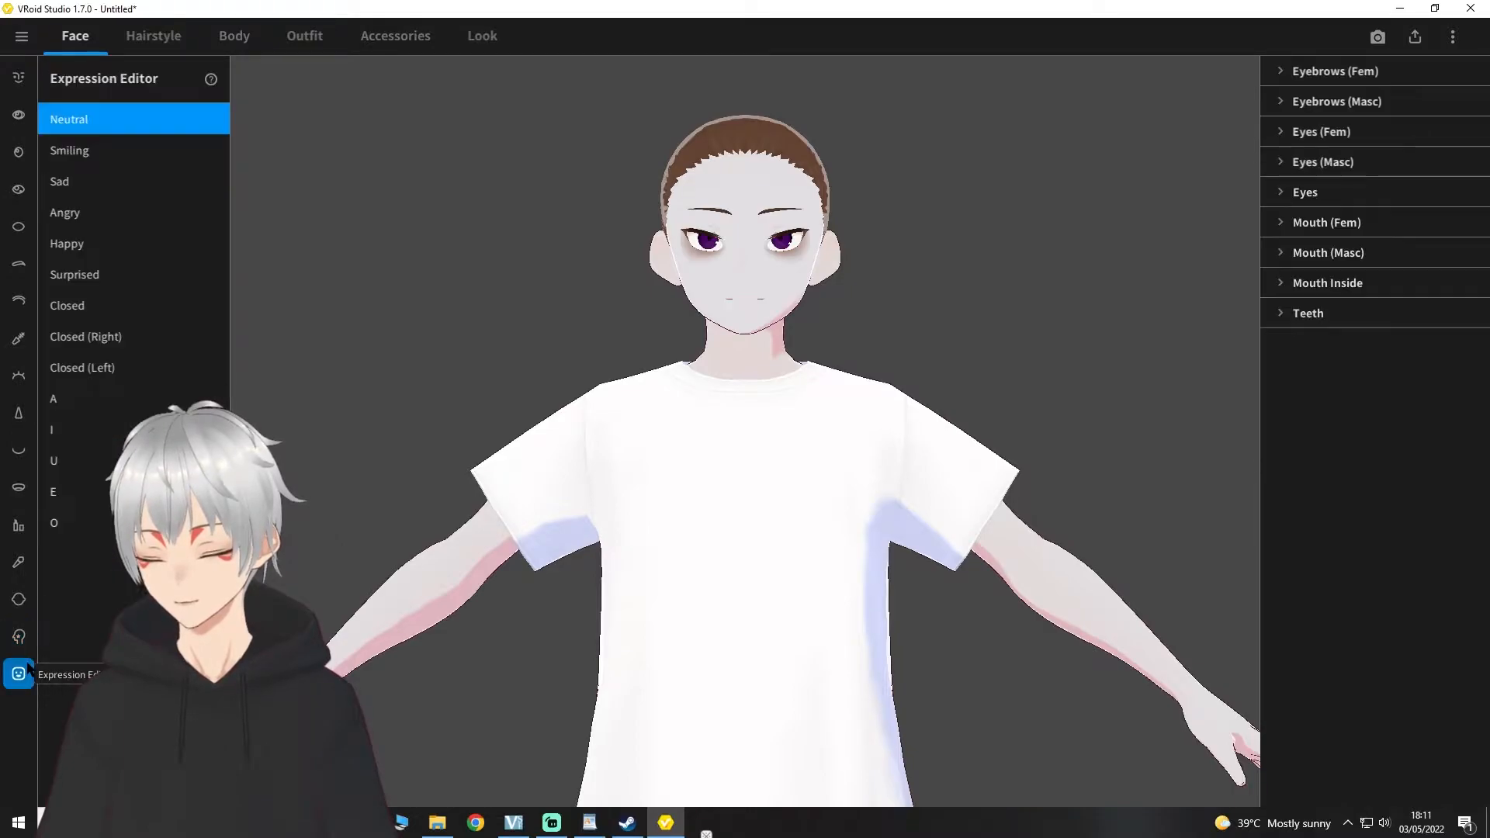
left_click(133, 159)
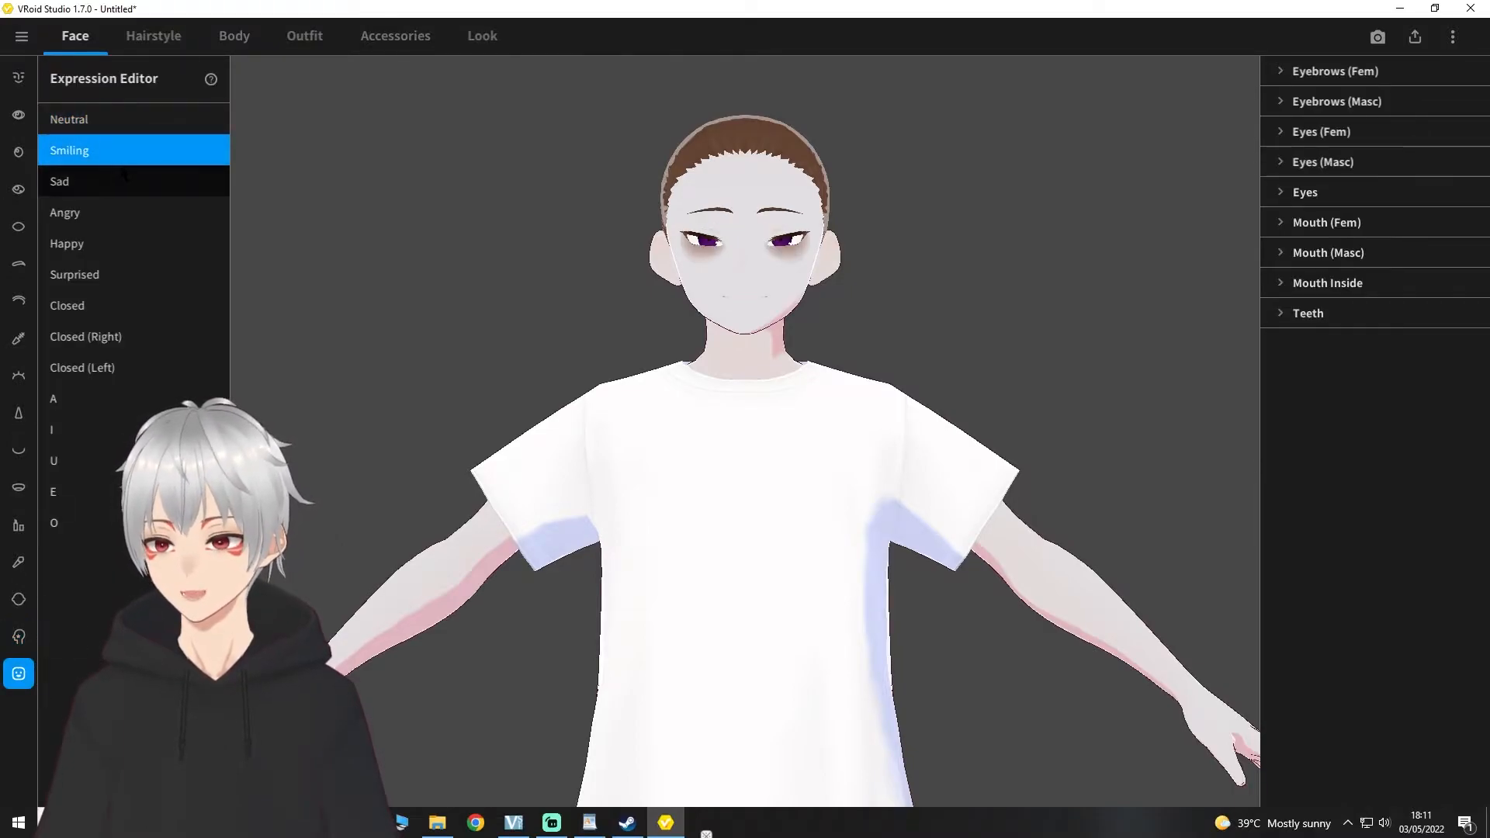
left_click(111, 185)
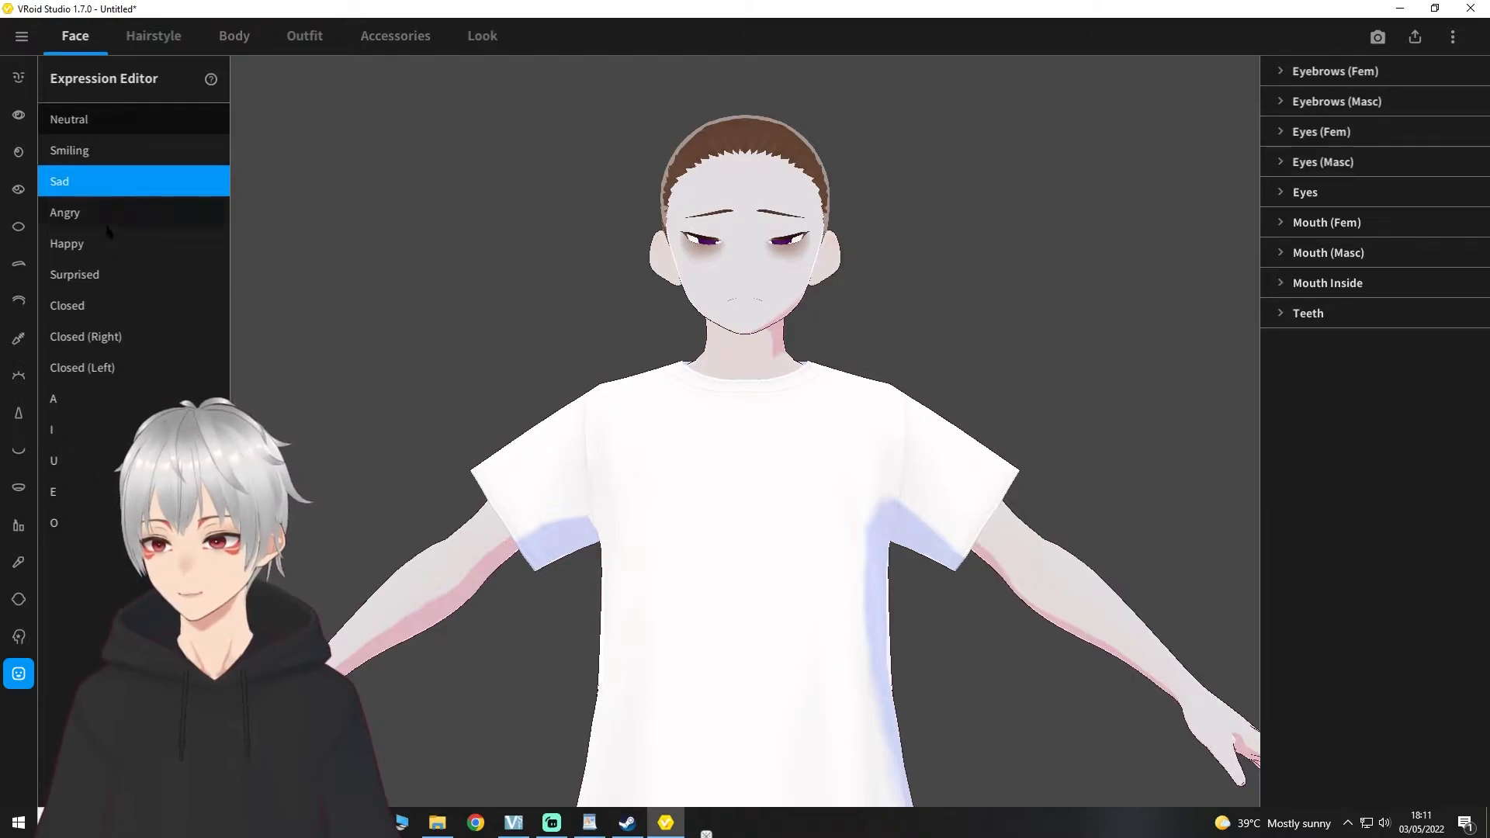
left_click(113, 221)
left_click(113, 243)
left_click(112, 212)
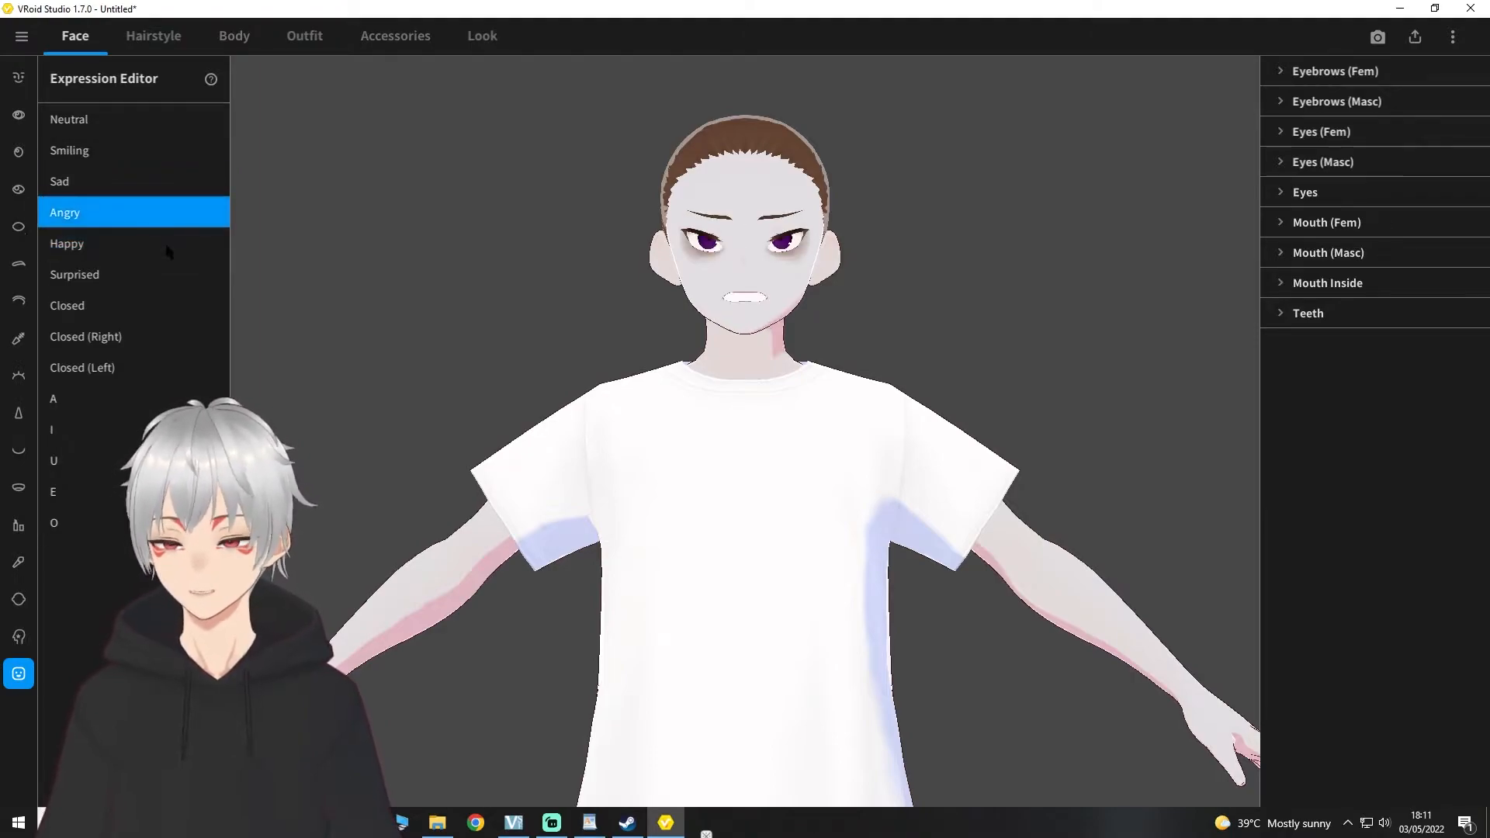
left_click(1267, 75)
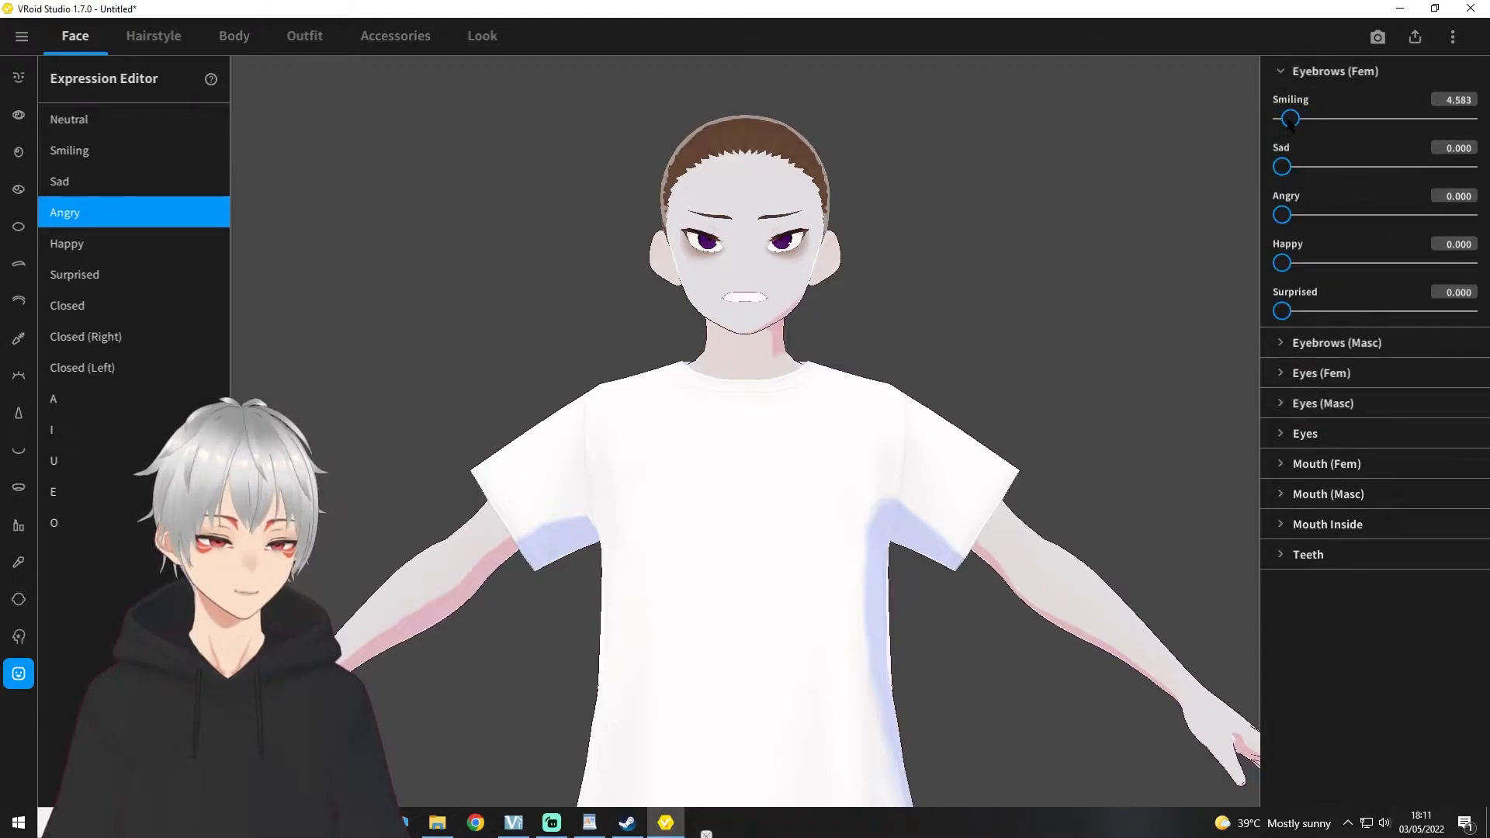
left_click(1319, 71)
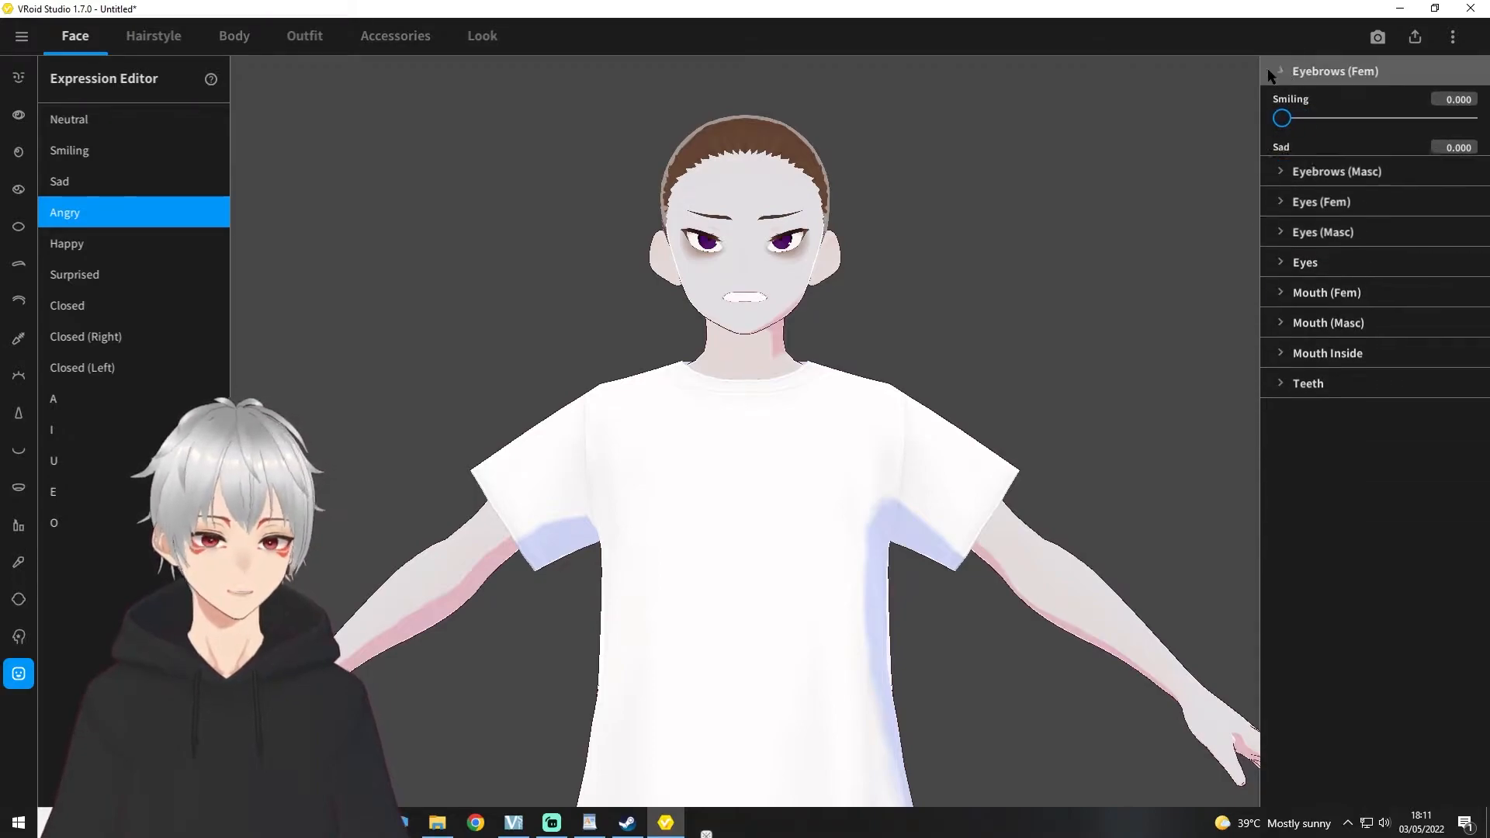
Step: Preview the Surprised, Happy, Closed, Closed (Right) and Closed (Left) expressions on the face
left_click(112, 274)
left_click(113, 252)
left_click(88, 301)
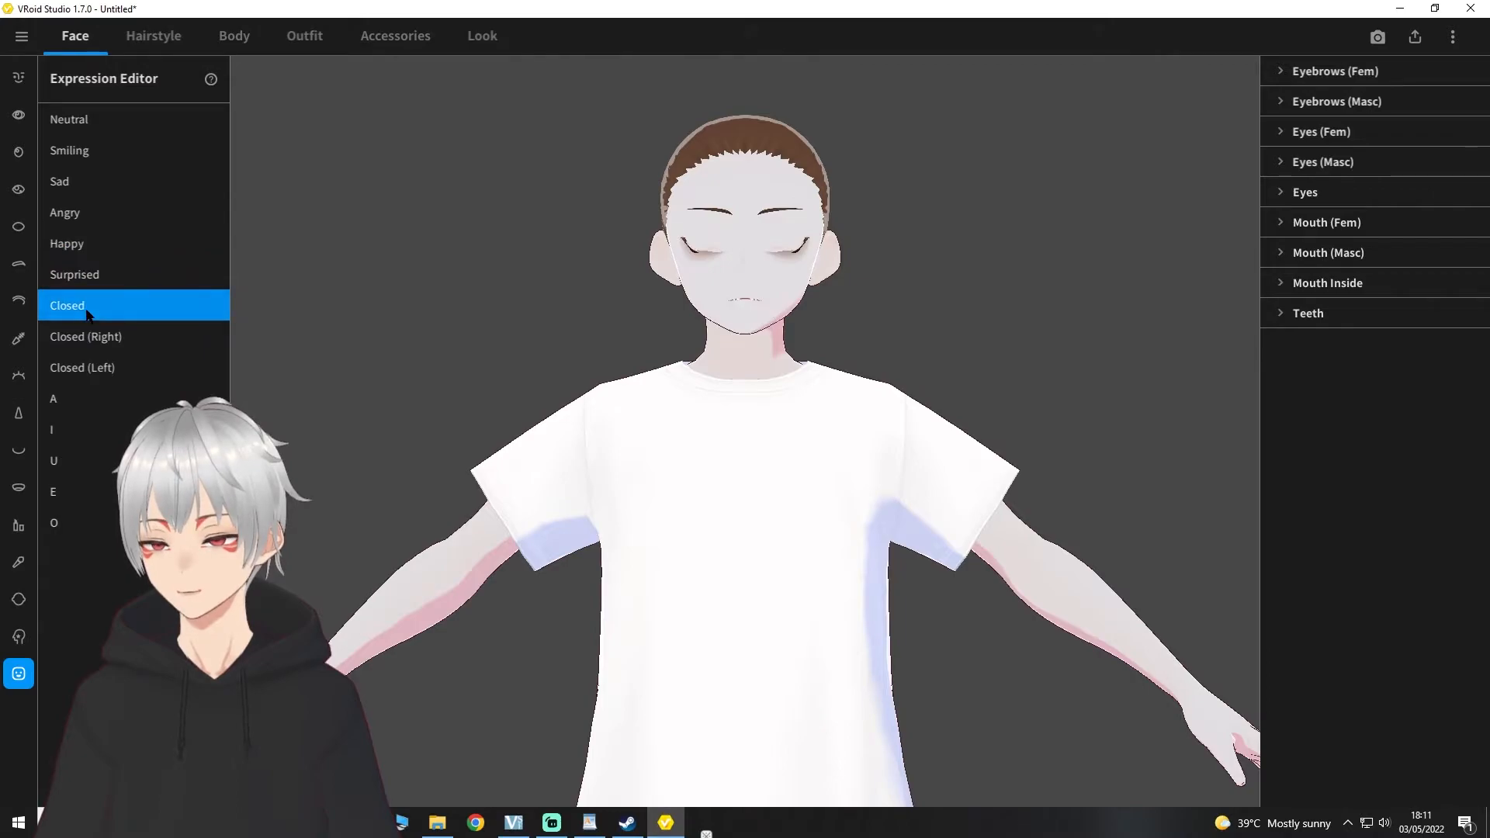
left_click(96, 341)
left_click(85, 367)
left_click(70, 305)
left_click(68, 243)
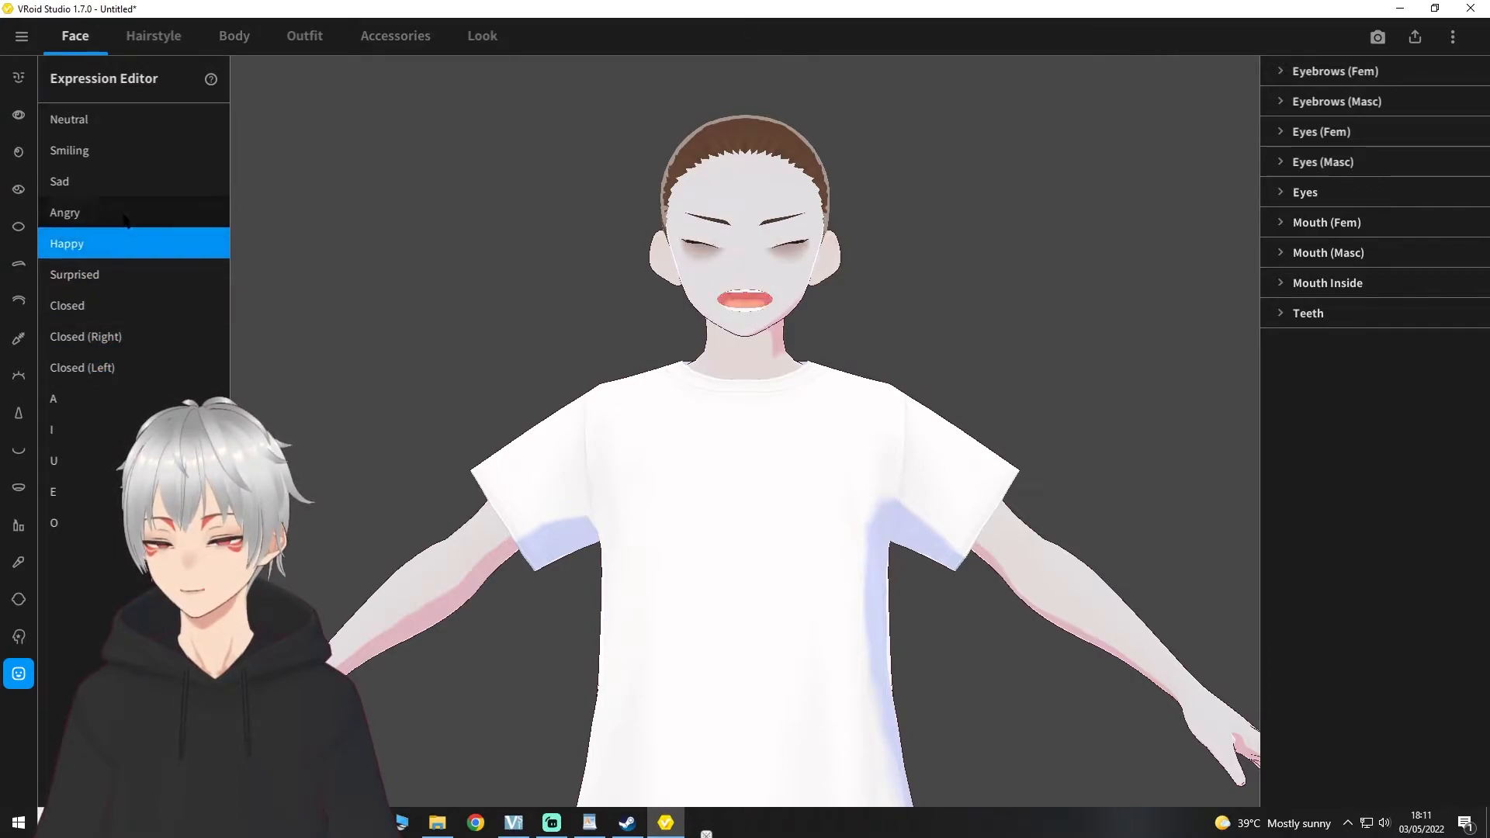
Step: Compare the Sad, Angry and Smiling expressions again and return the face to the Neutral expression
left_click(136, 185)
left_click(142, 208)
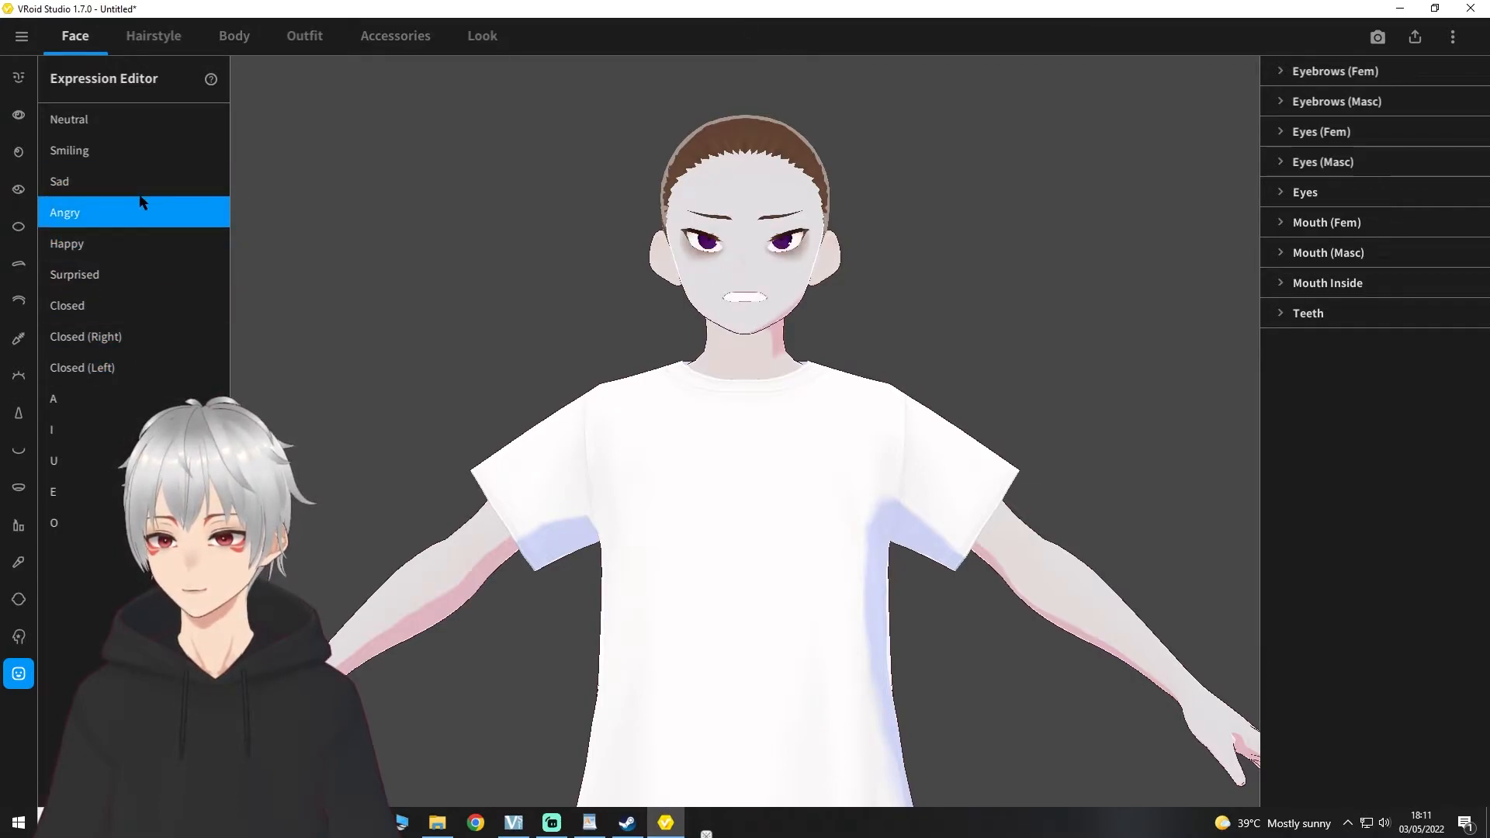
left_click(149, 191)
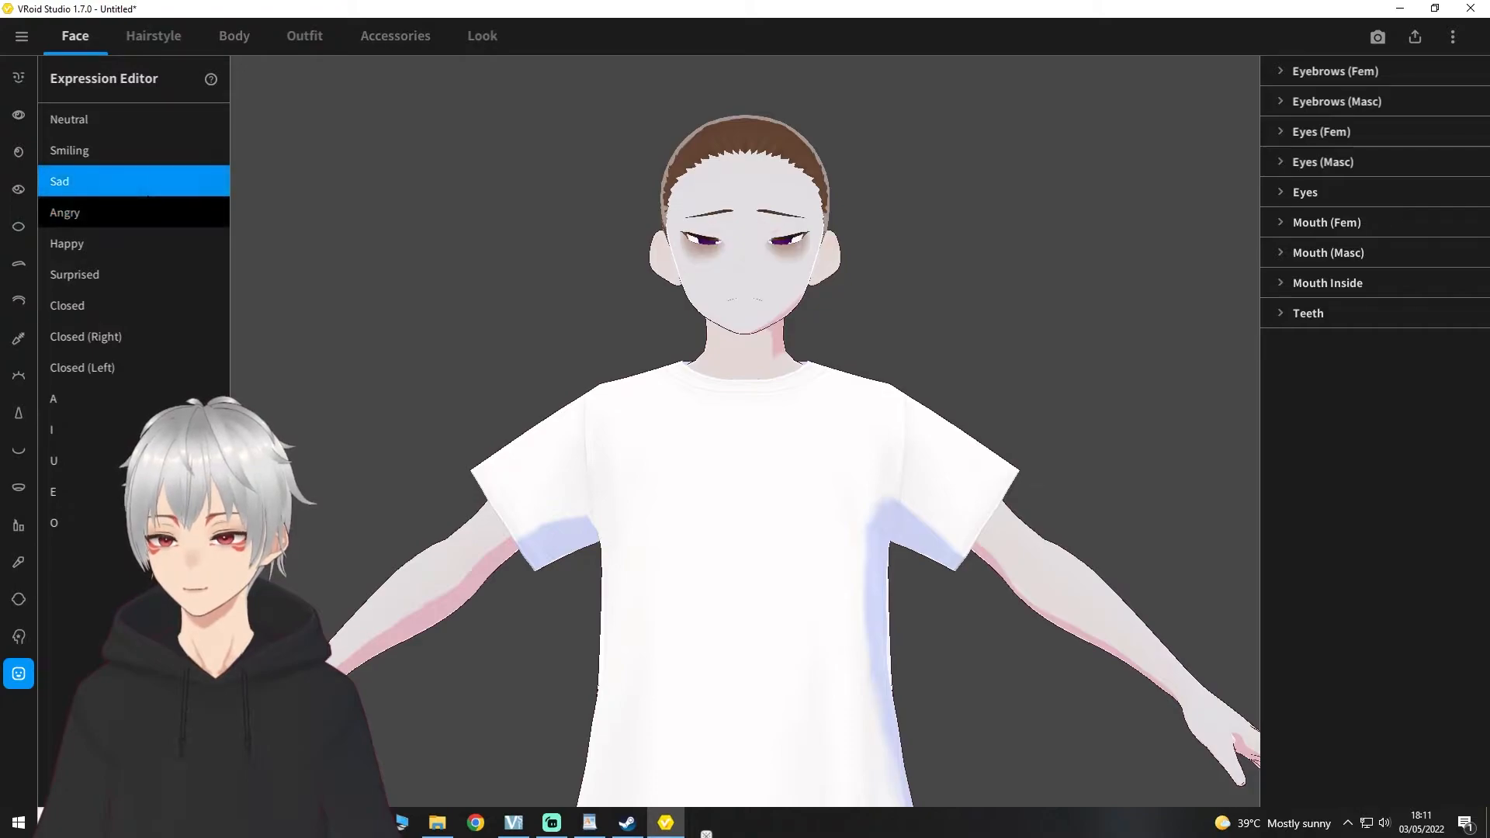
left_click(150, 144)
left_click(150, 126)
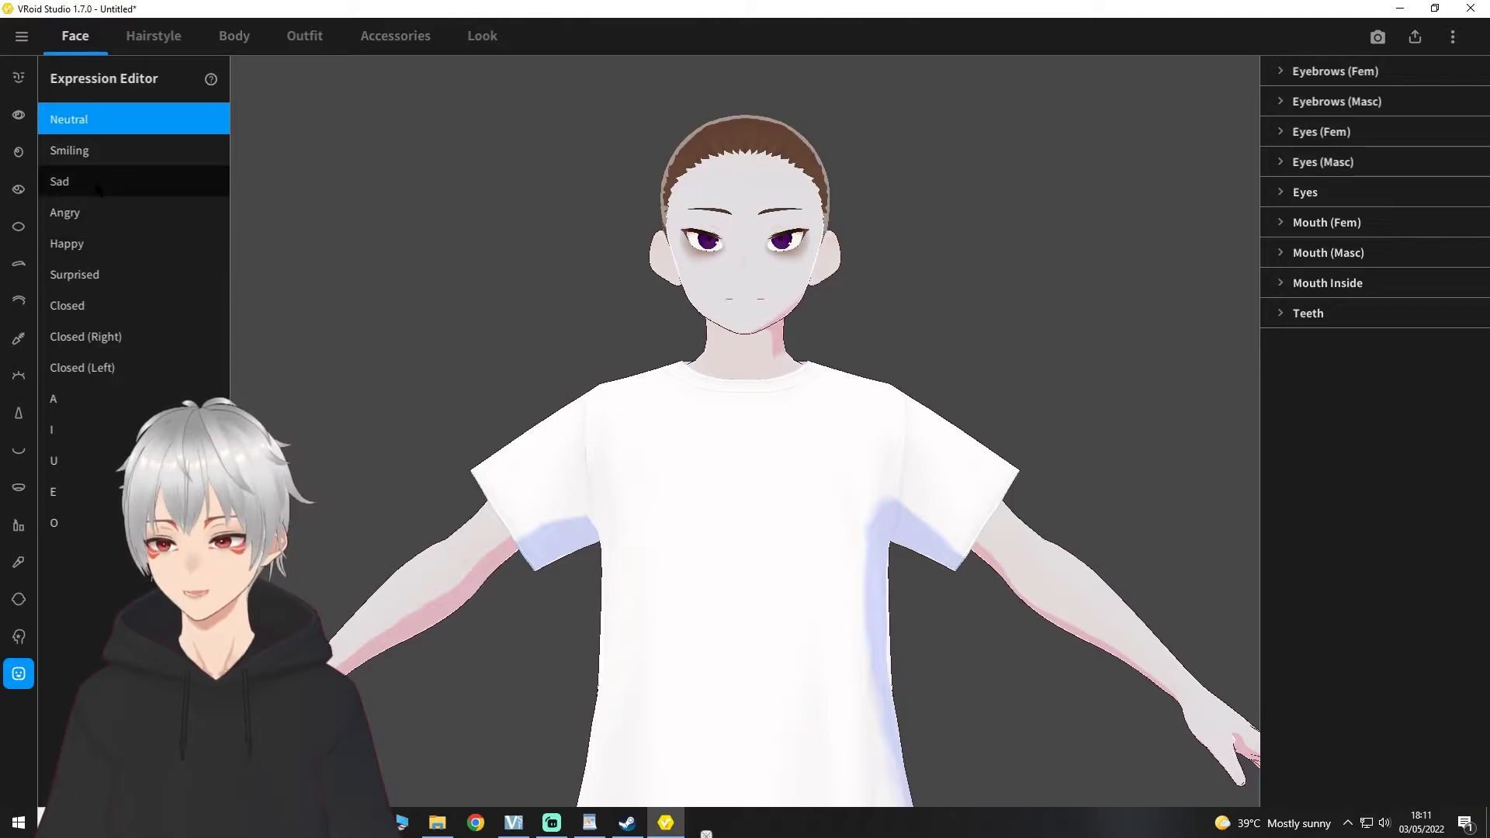
left_click(140, 183)
left_click(107, 216)
left_click(125, 120)
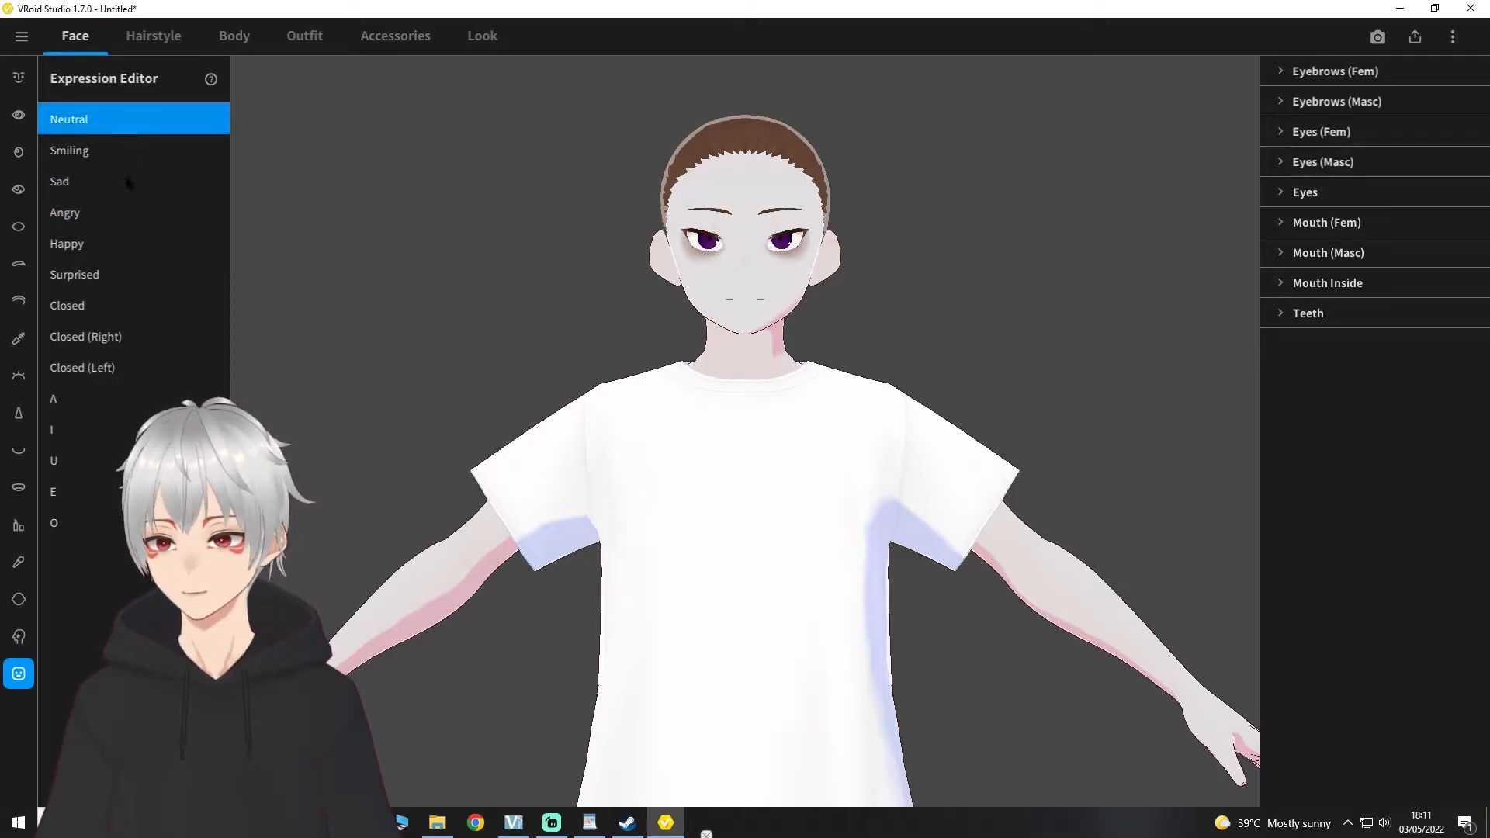
Step: Examine the available hairstyle sets and the separate presets for front, back, overall hair and ahoge
left_click(154, 35)
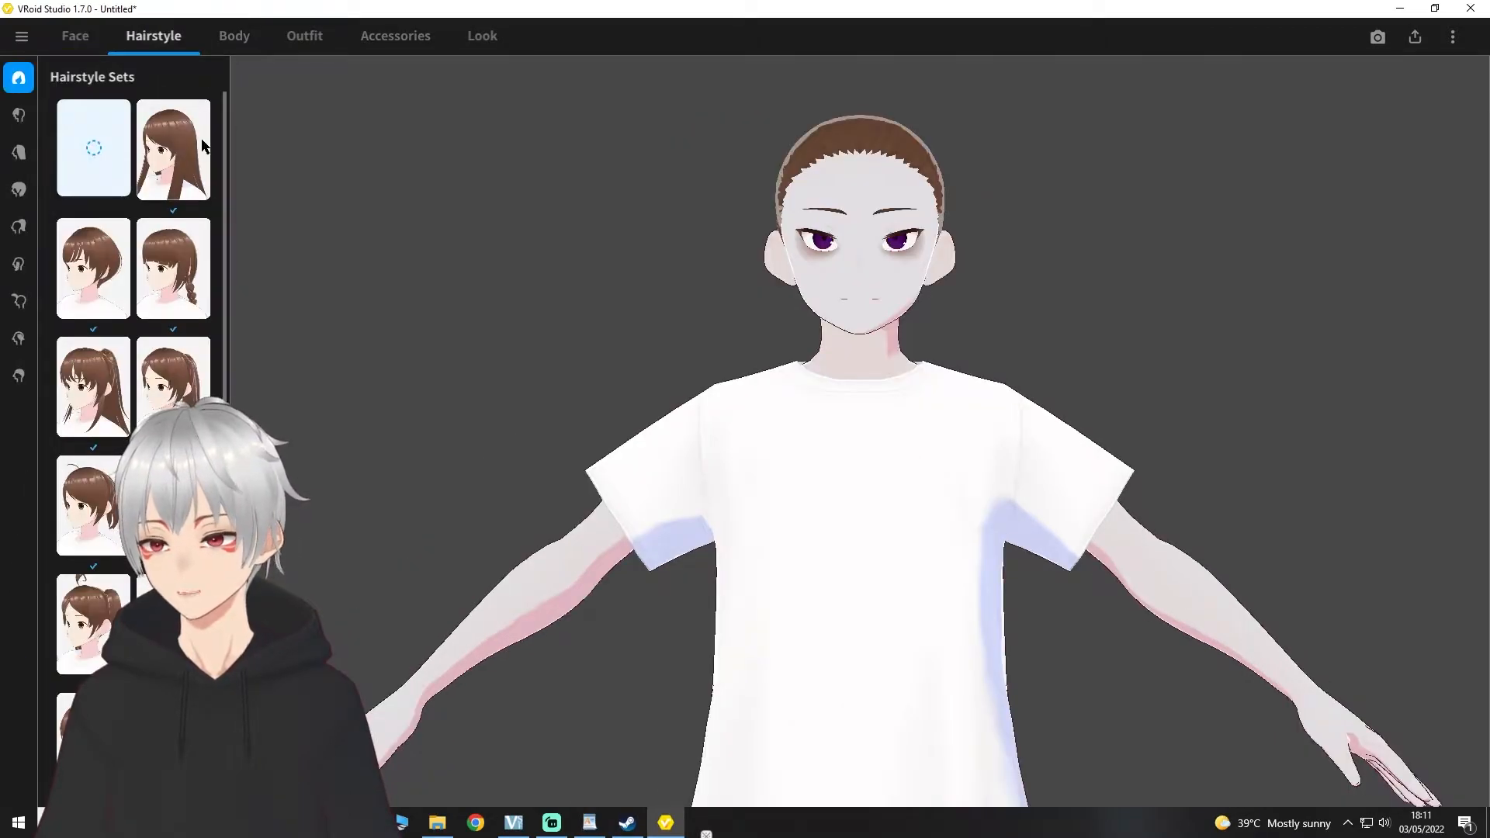
scroll(167, 371, "down", 3)
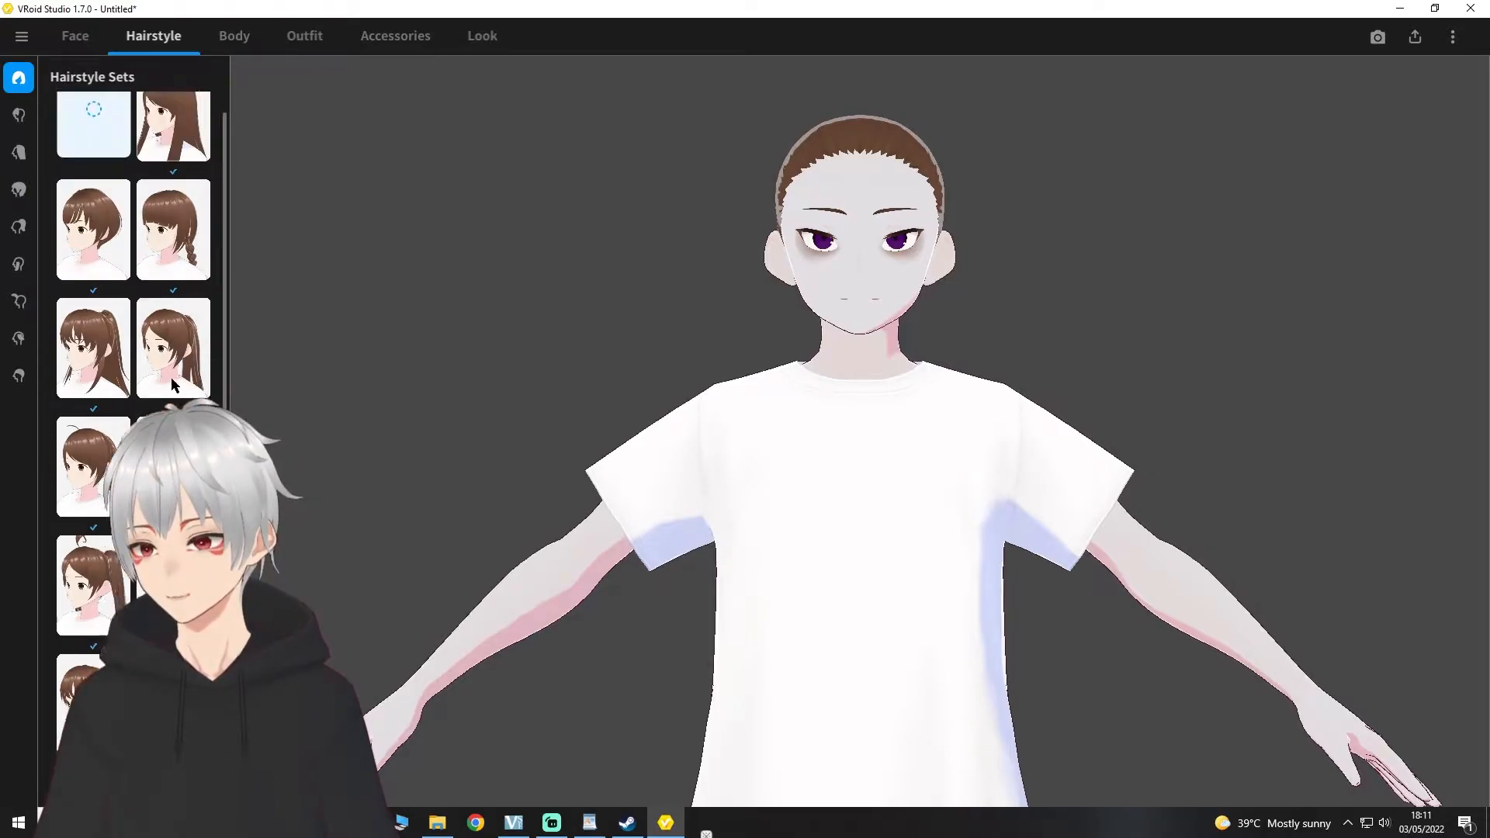
left_click(19, 115)
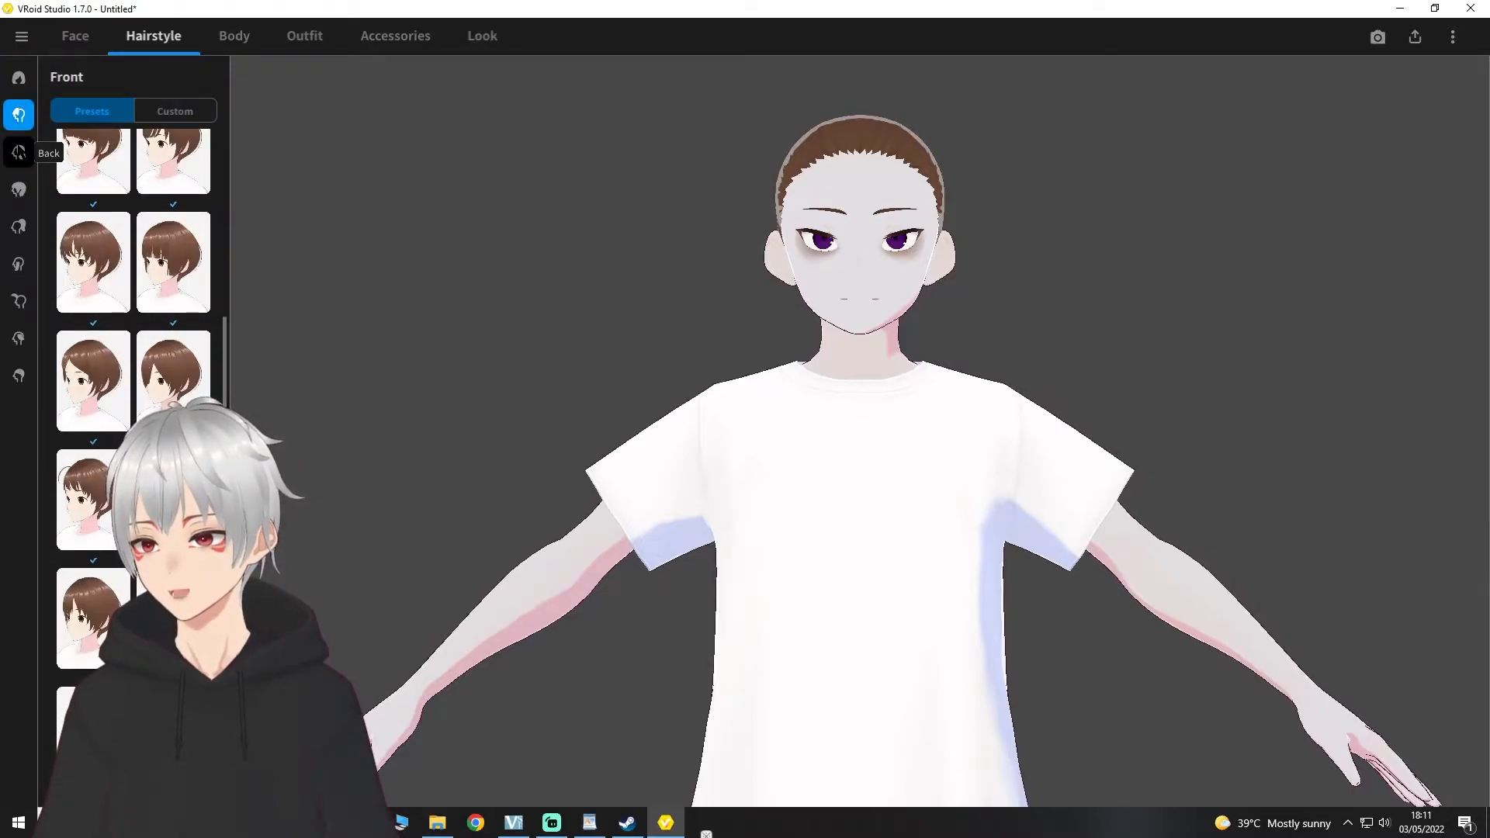
left_click(19, 152)
left_click(19, 190)
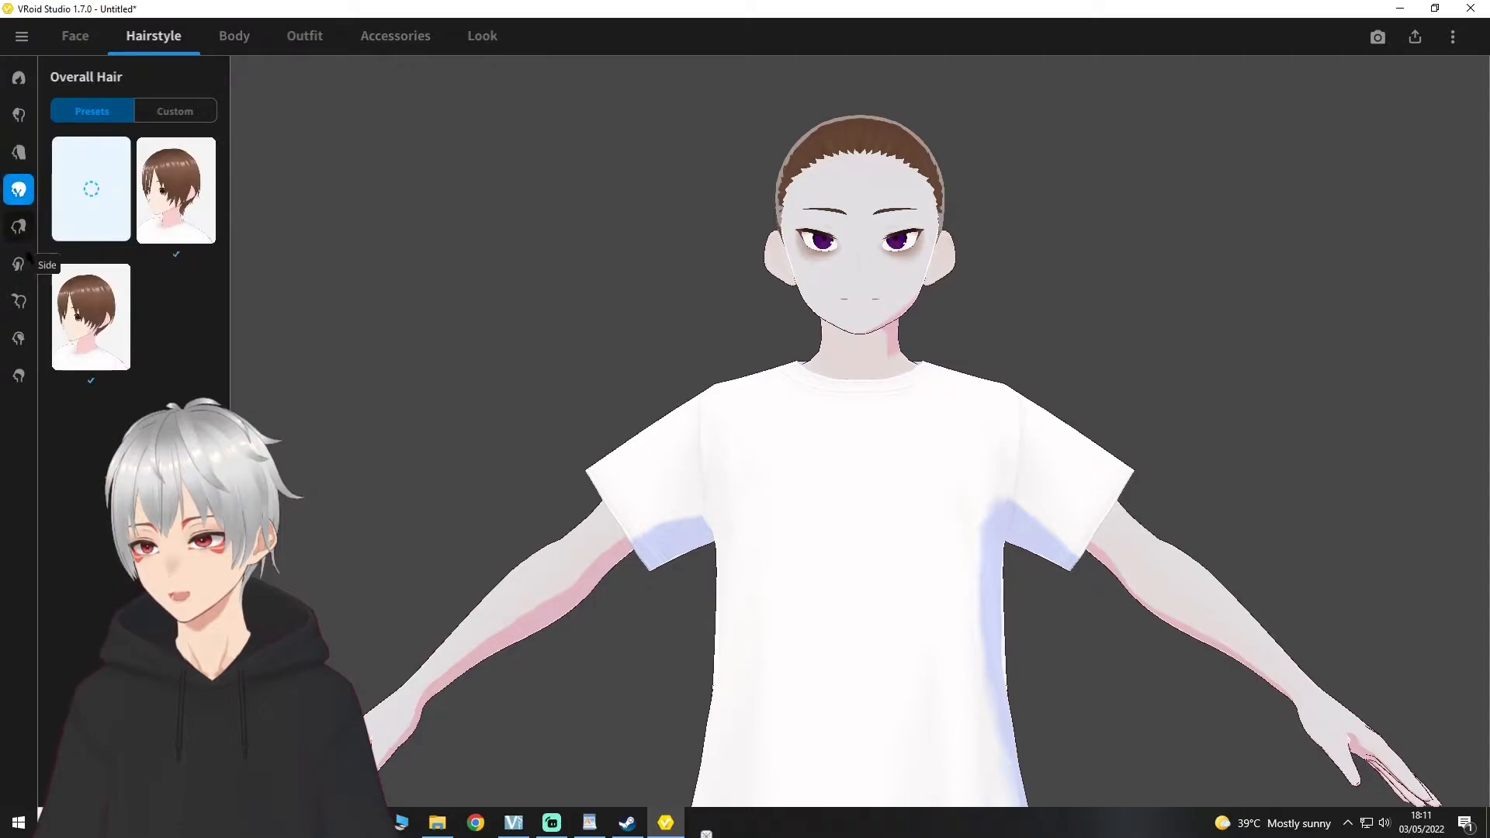
left_click(19, 226)
left_click(19, 301)
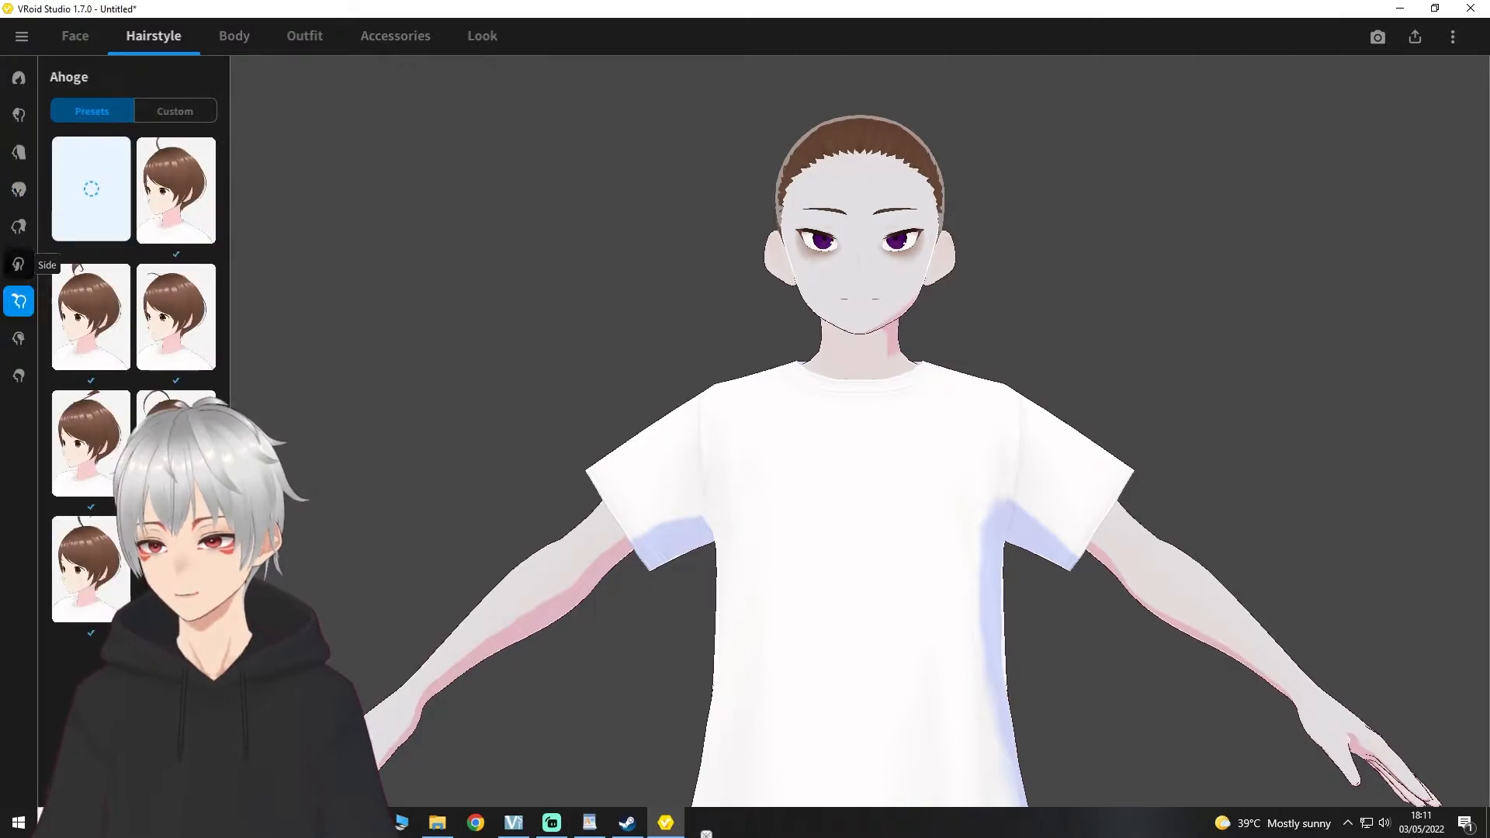
left_click(19, 226)
left_click(16, 183)
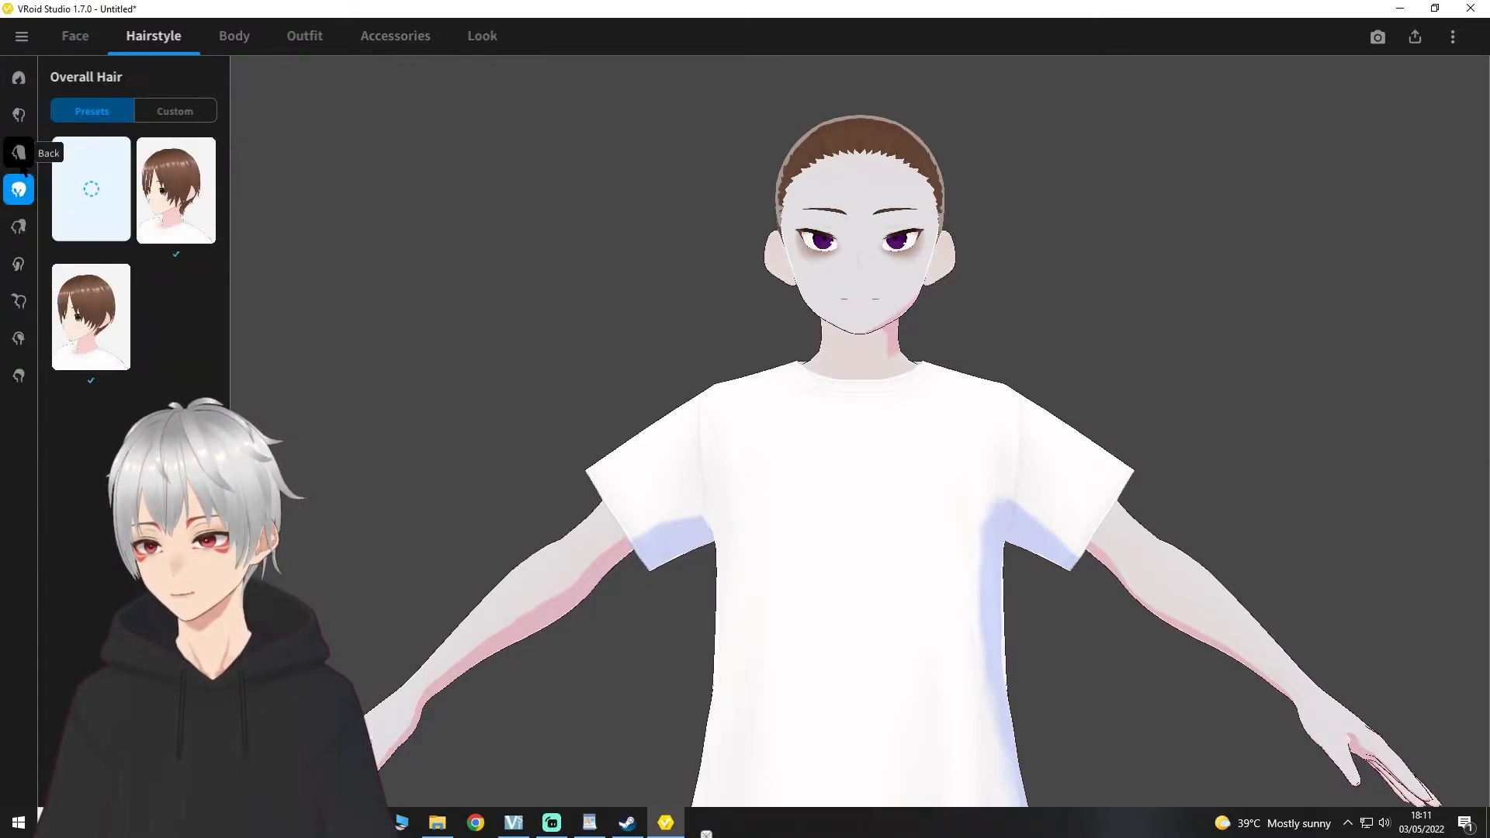
Step: Apply a short, spiky hairstyle with pointed bangs from further down the hairstyle sets
left_click(19, 77)
scroll(142, 381, "down", 10)
scroll(142, 380, "down", 3)
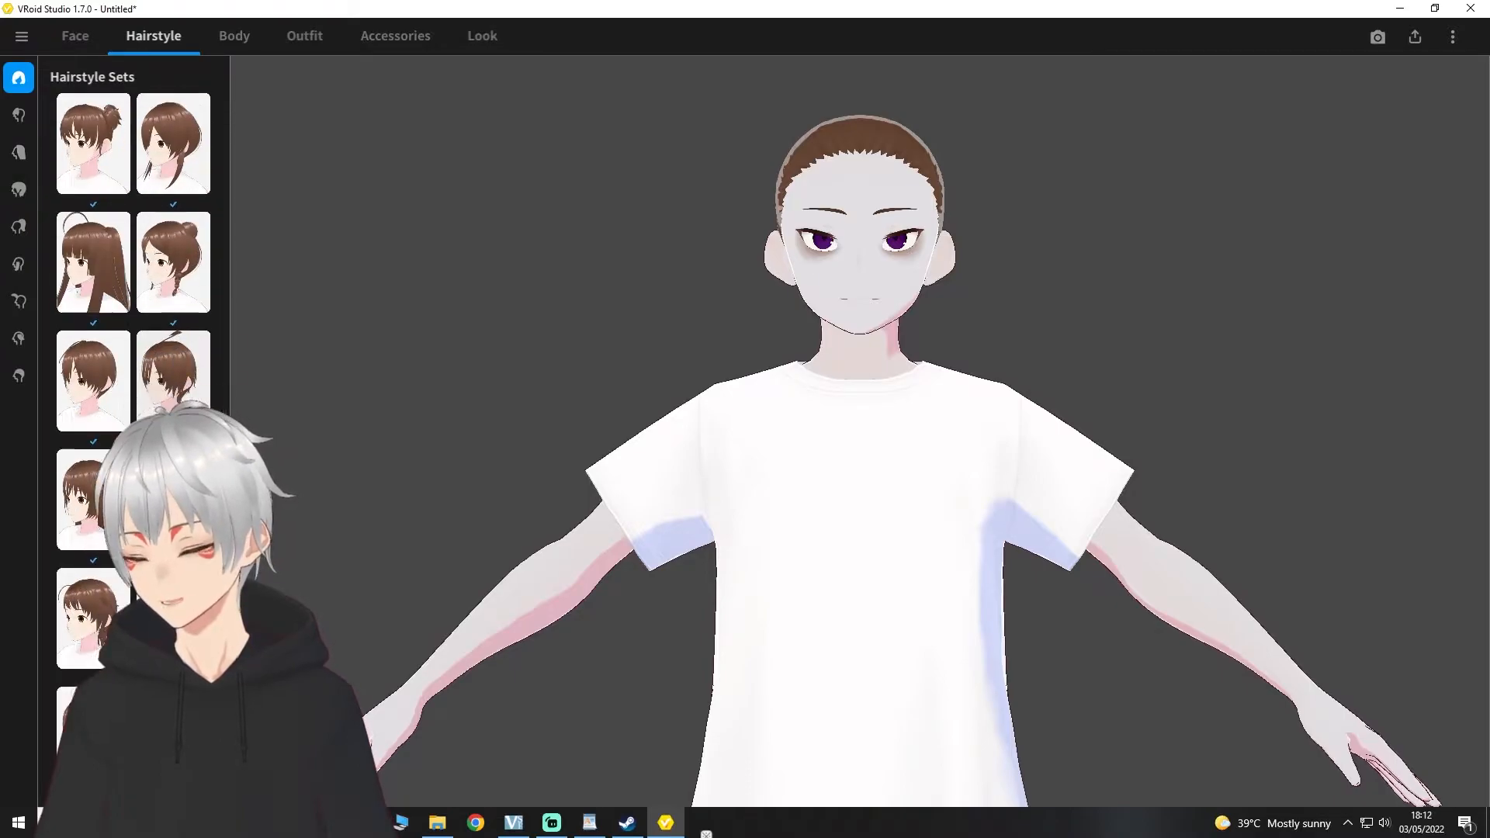
left_click(82, 730)
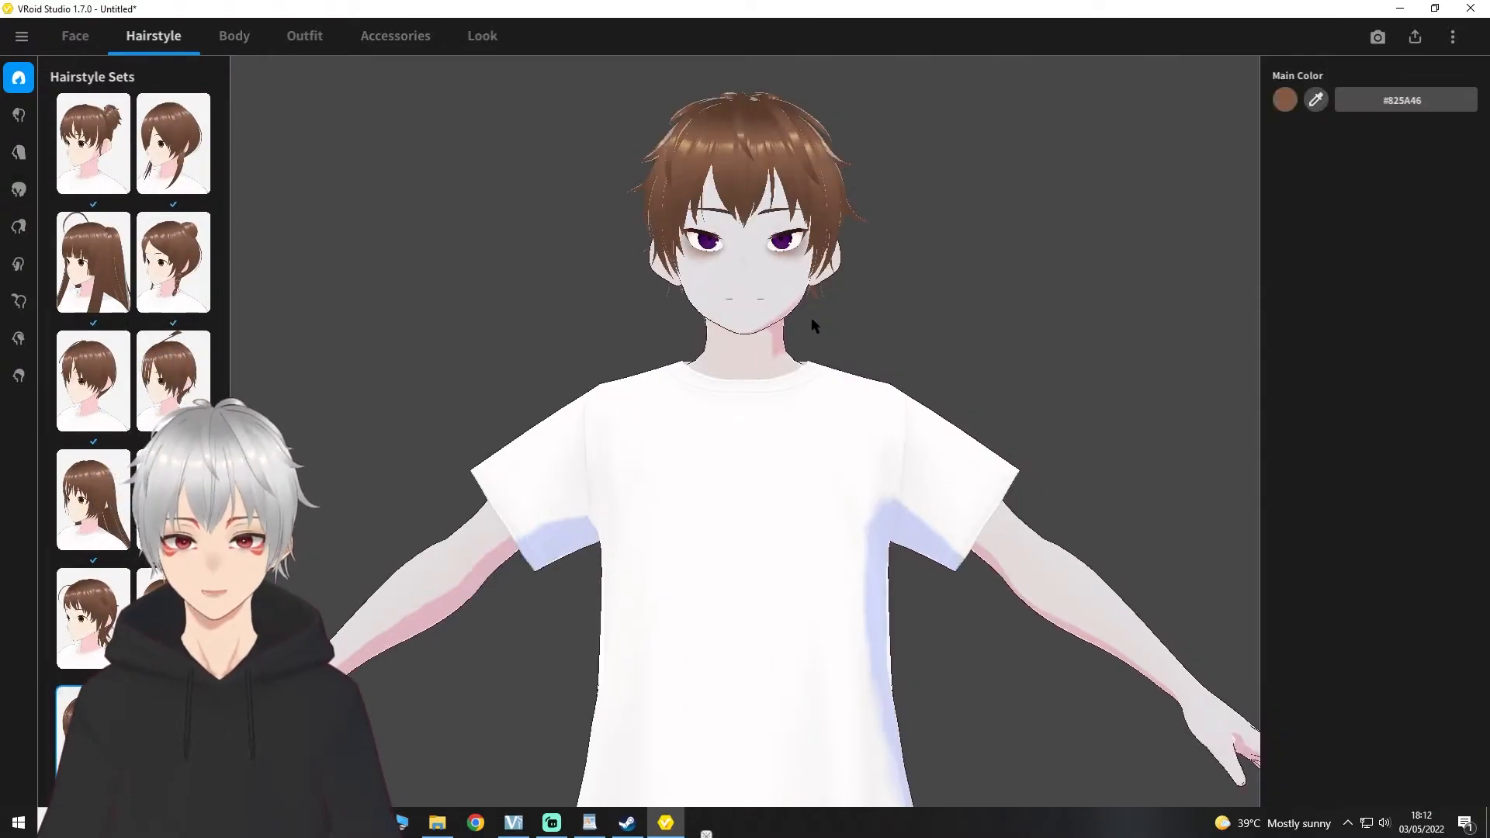
Step: Recolour the hair's main colour to dark blue, #464982
left_click(1285, 100)
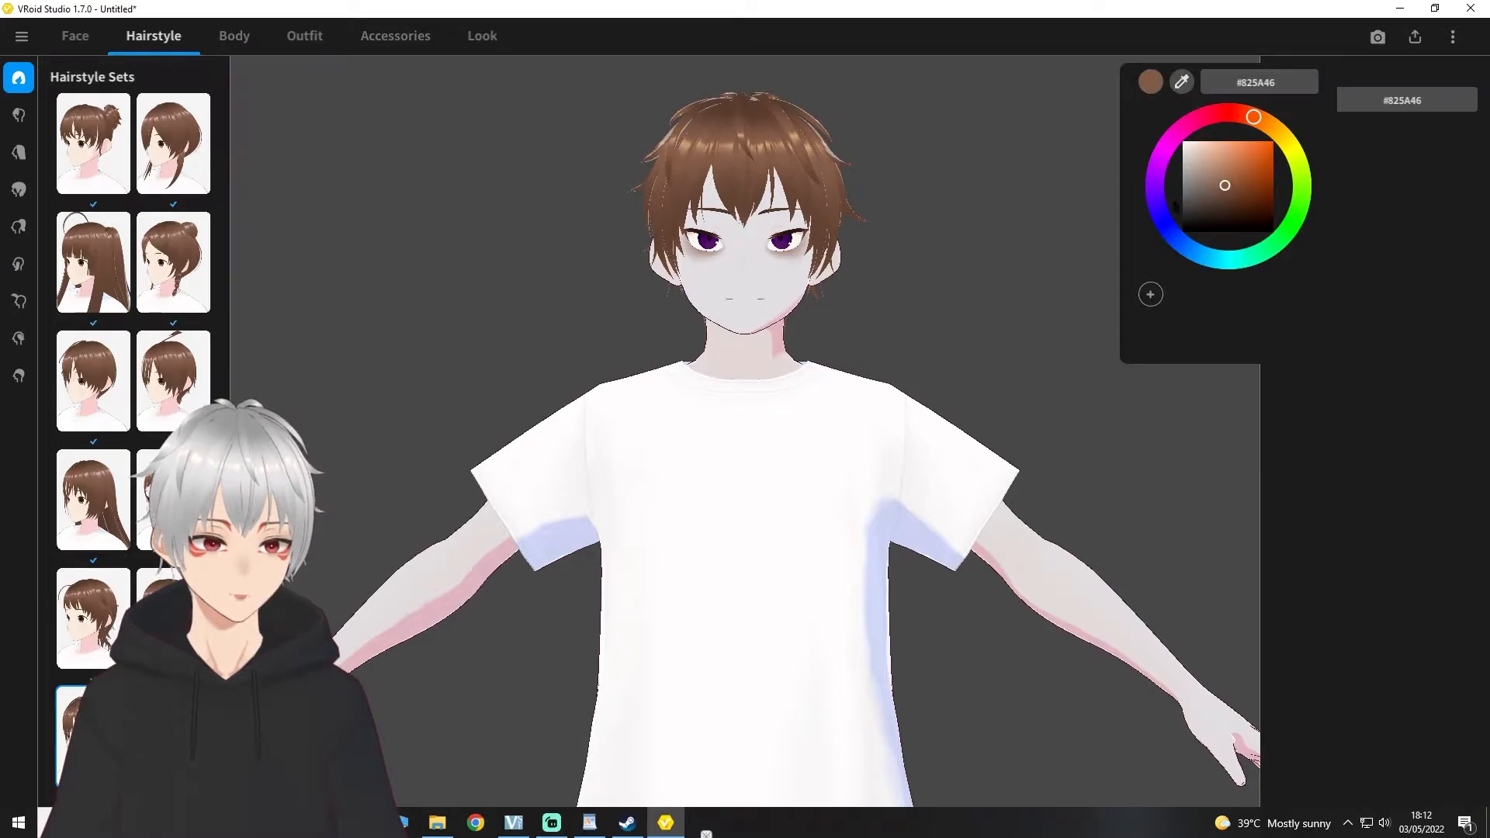
left_click(1150, 198)
mouse_move(1148, 226)
left_mouse_down()
mouse_move(1136, 191)
mouse_move(1130, 260)
mouse_move(1113, 267)
left_mouse_up()
left_click(1114, 267)
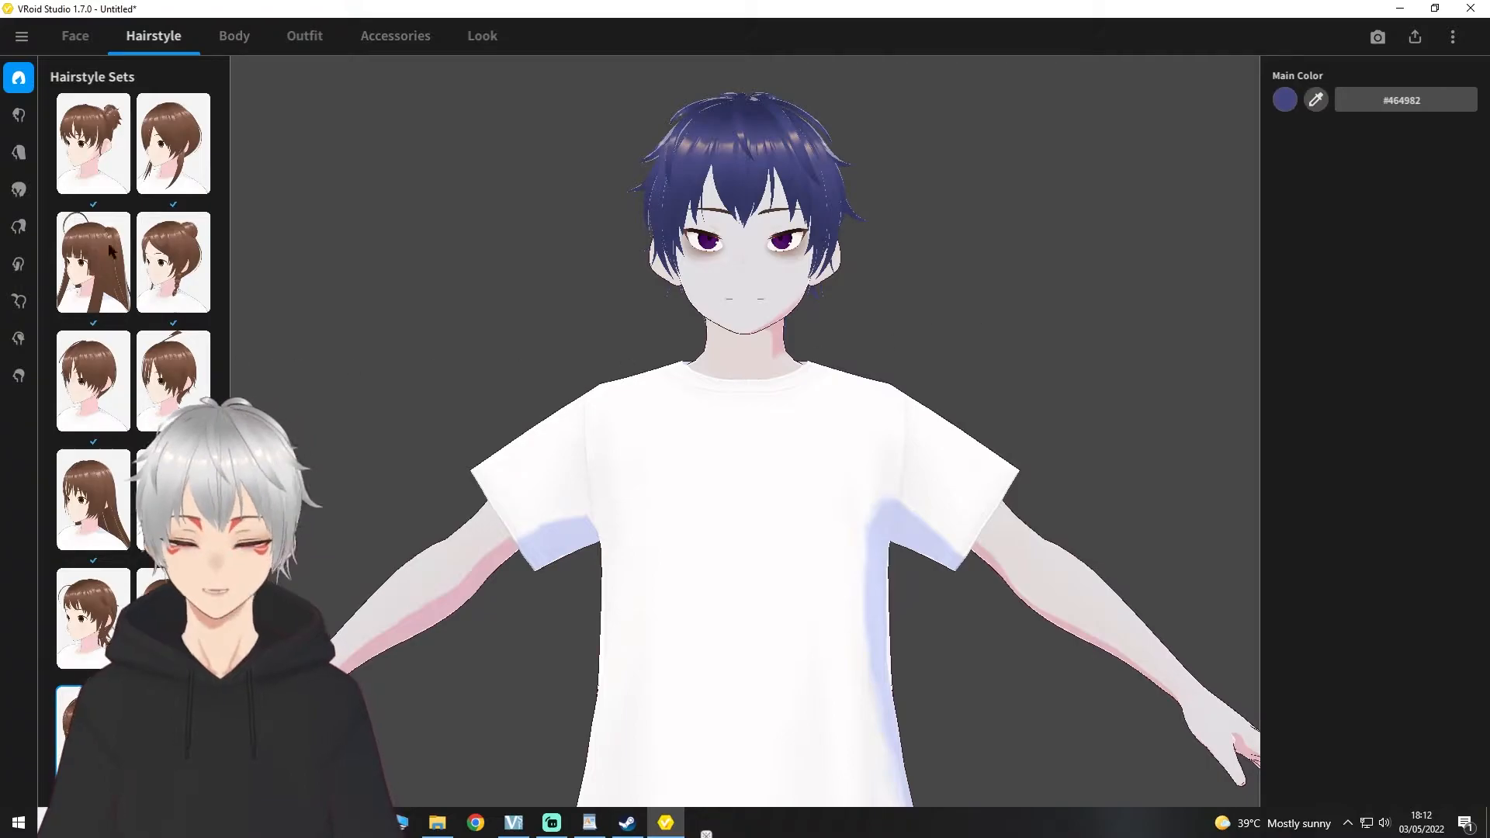
Step: Try the beige trench coat outfit set, and dress the character in the navy blue tracksuit set instead
left_click(233, 36)
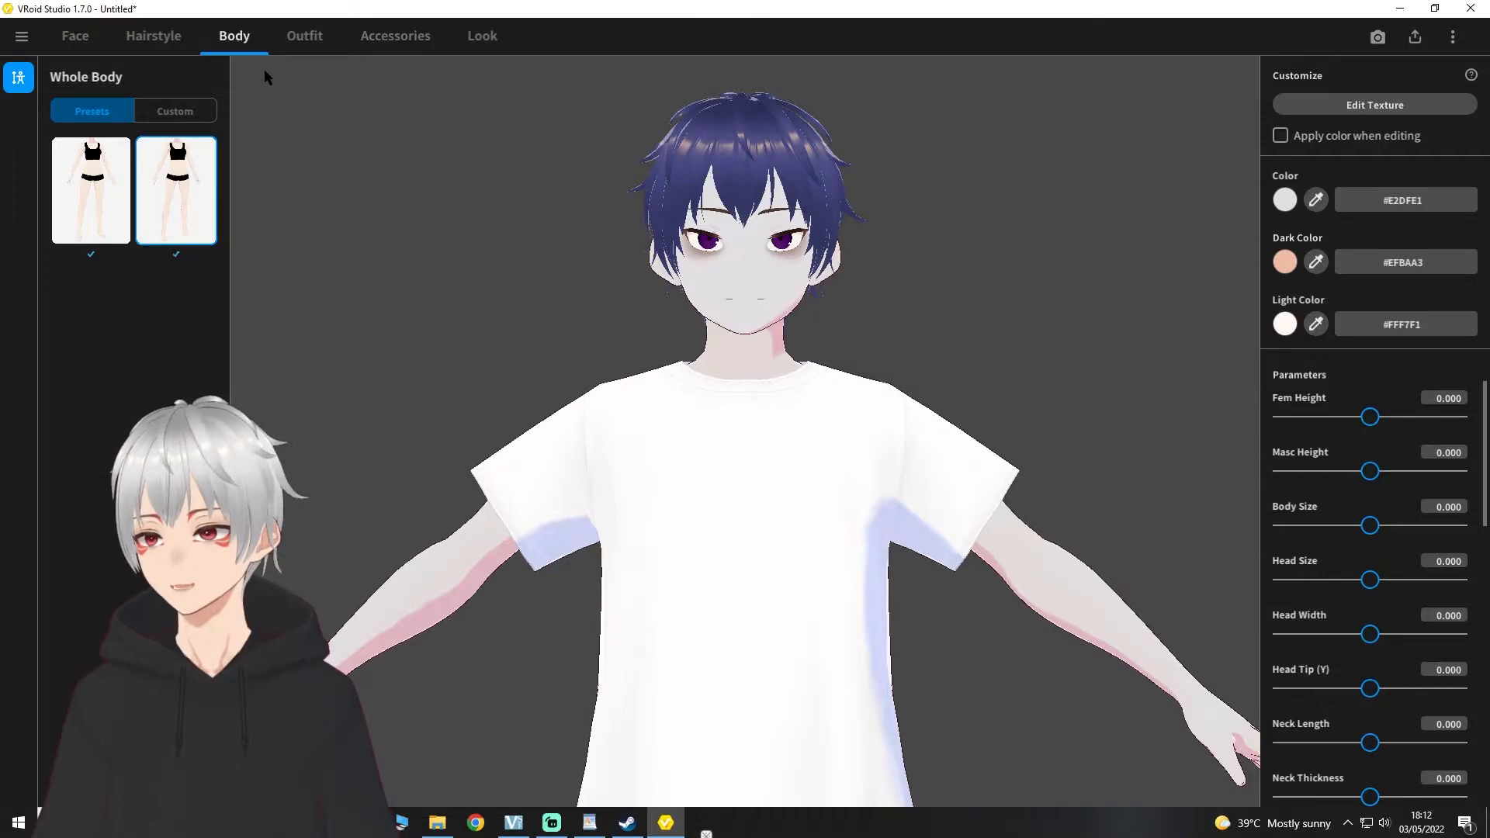
left_click(303, 35)
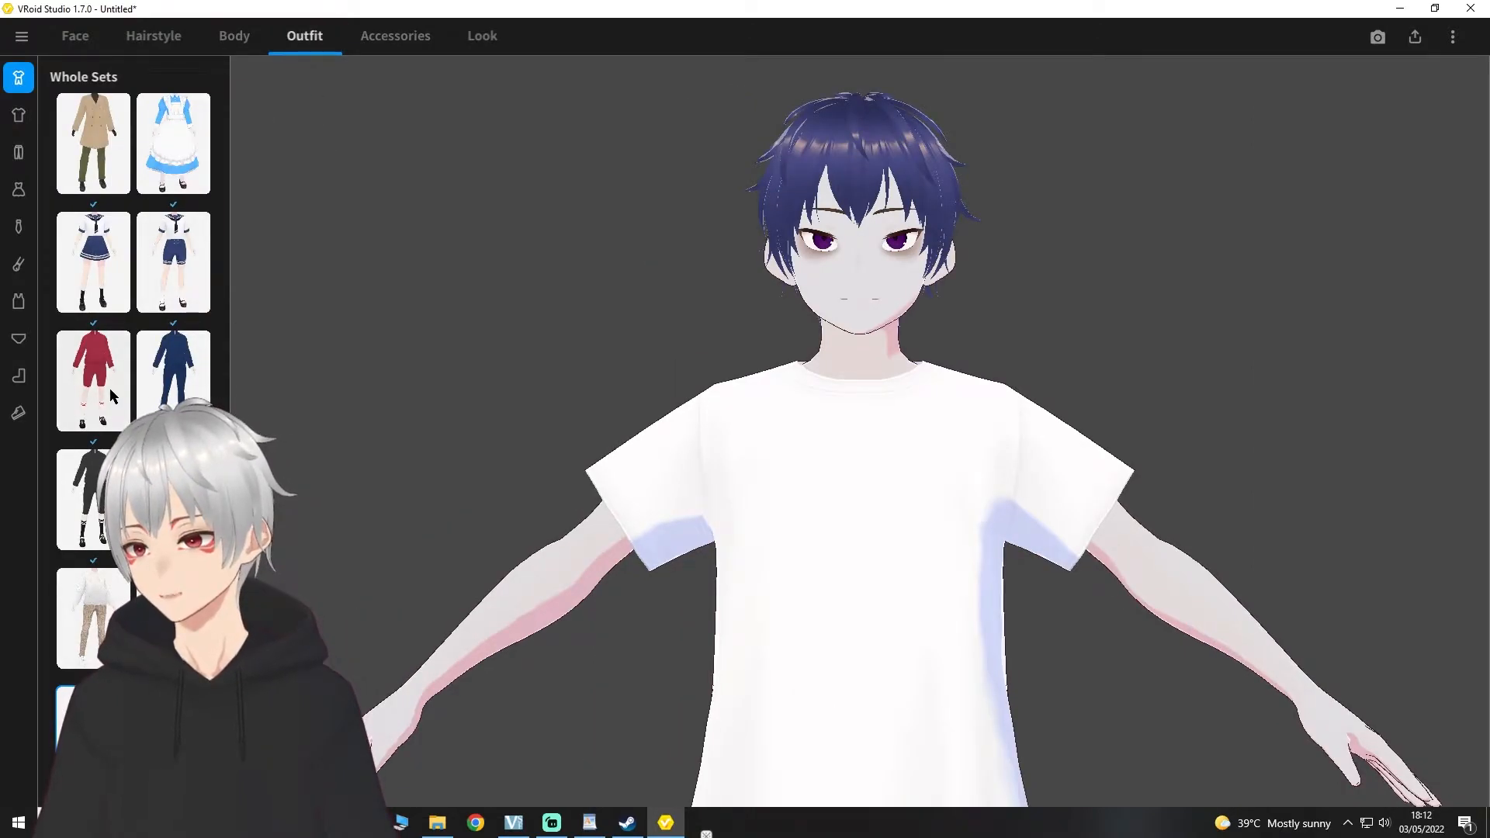
left_click(92, 153)
scroll(509, 414, "down", 5)
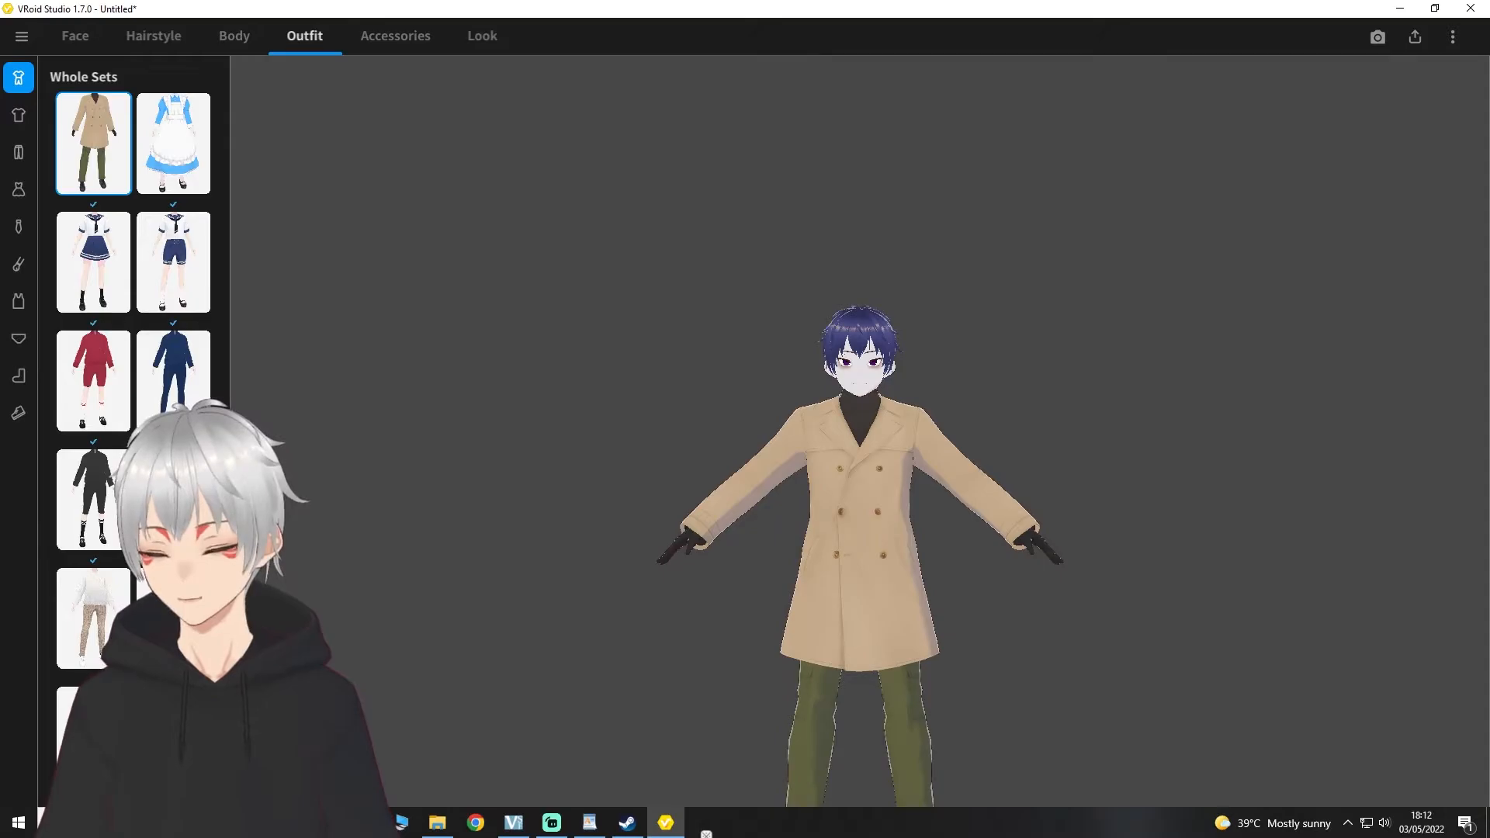
left_click(173, 373)
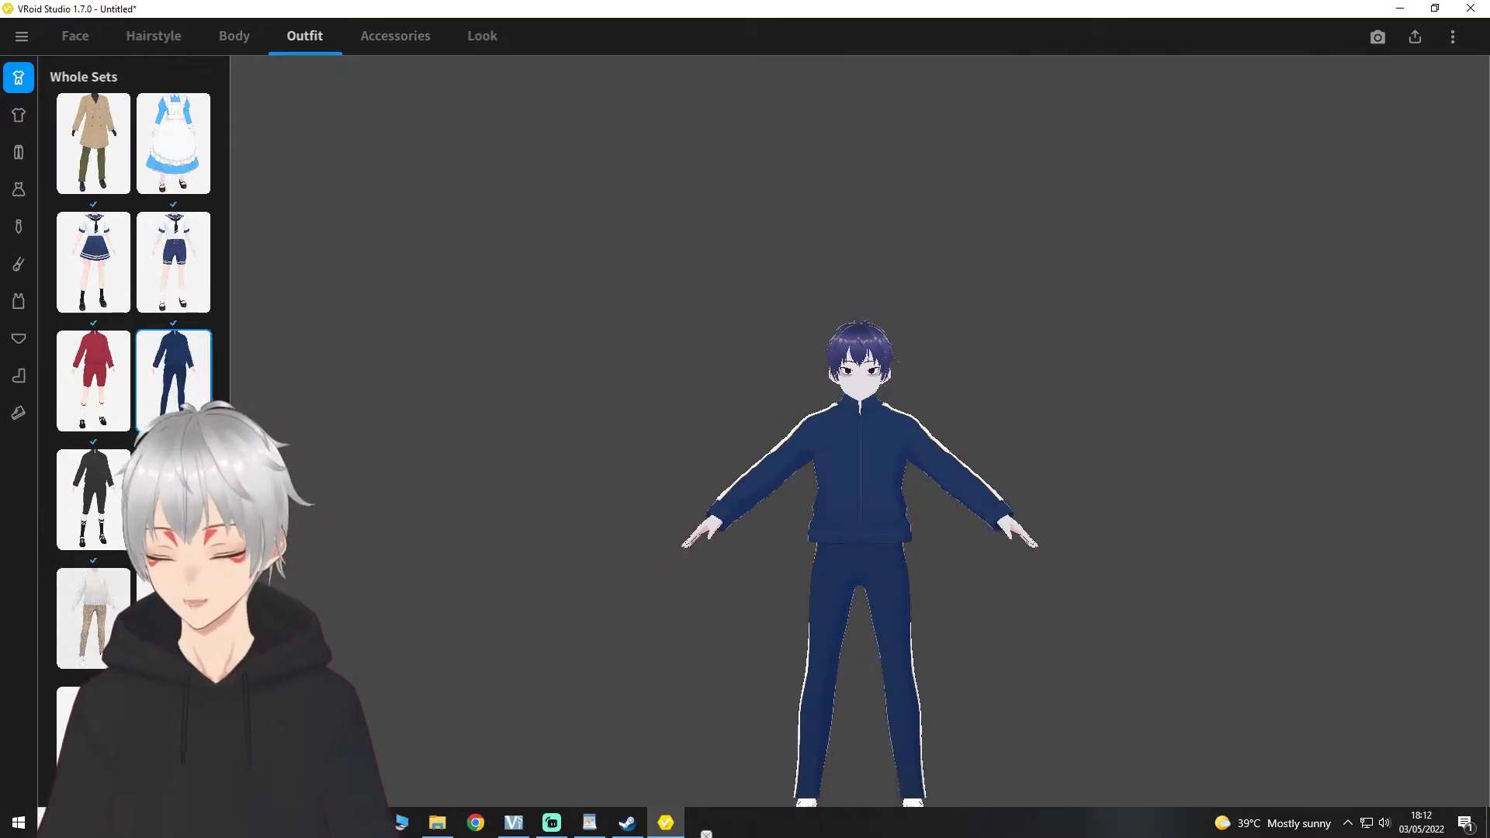
Step: Swap the tracksuit top for the black buttoned school jacket and the navy bottoms for the black trousers
left_click(21, 116)
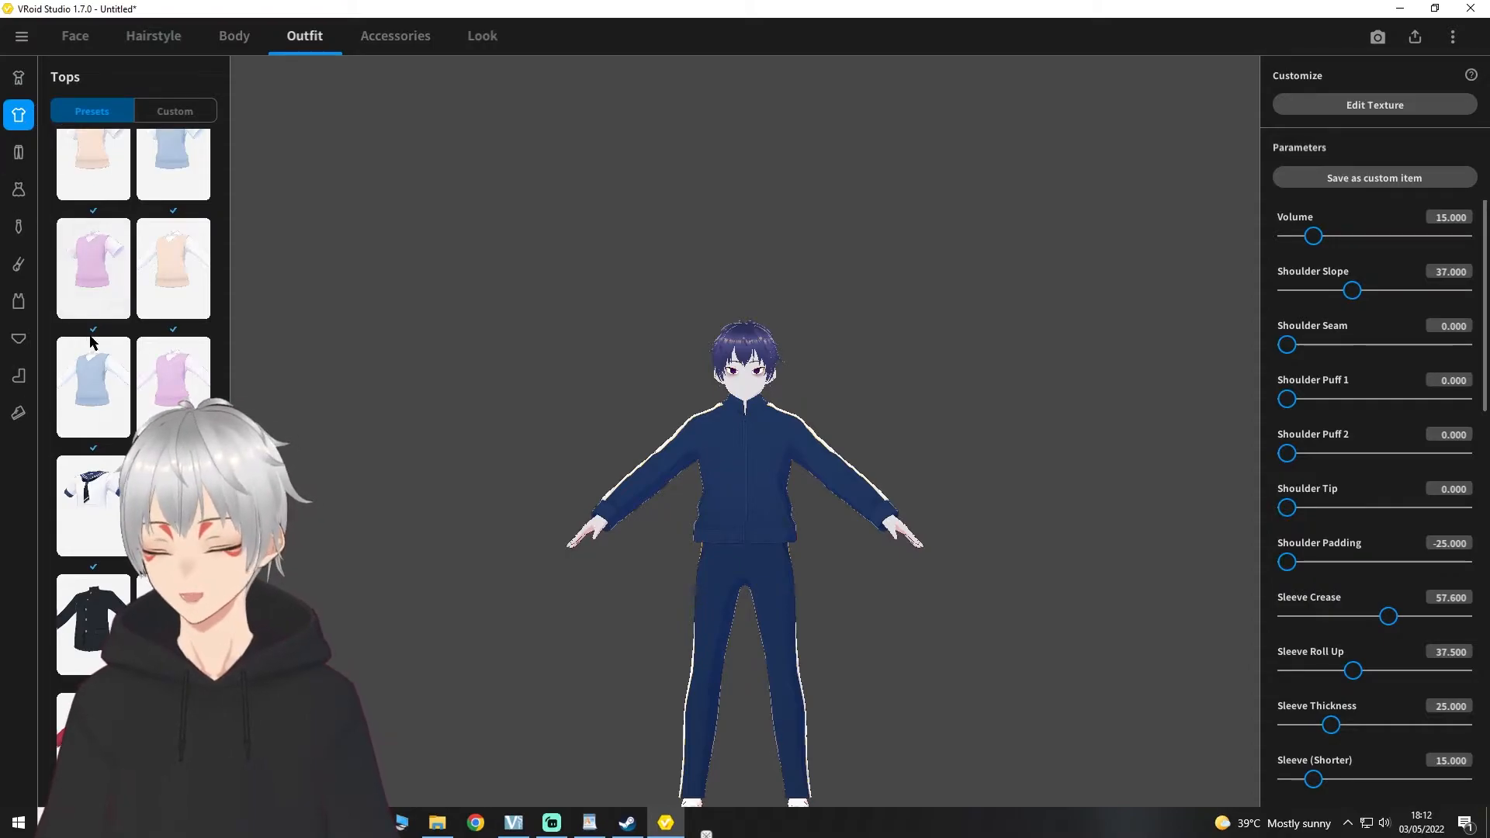
scroll(132, 311, "down", 2)
left_click(173, 500)
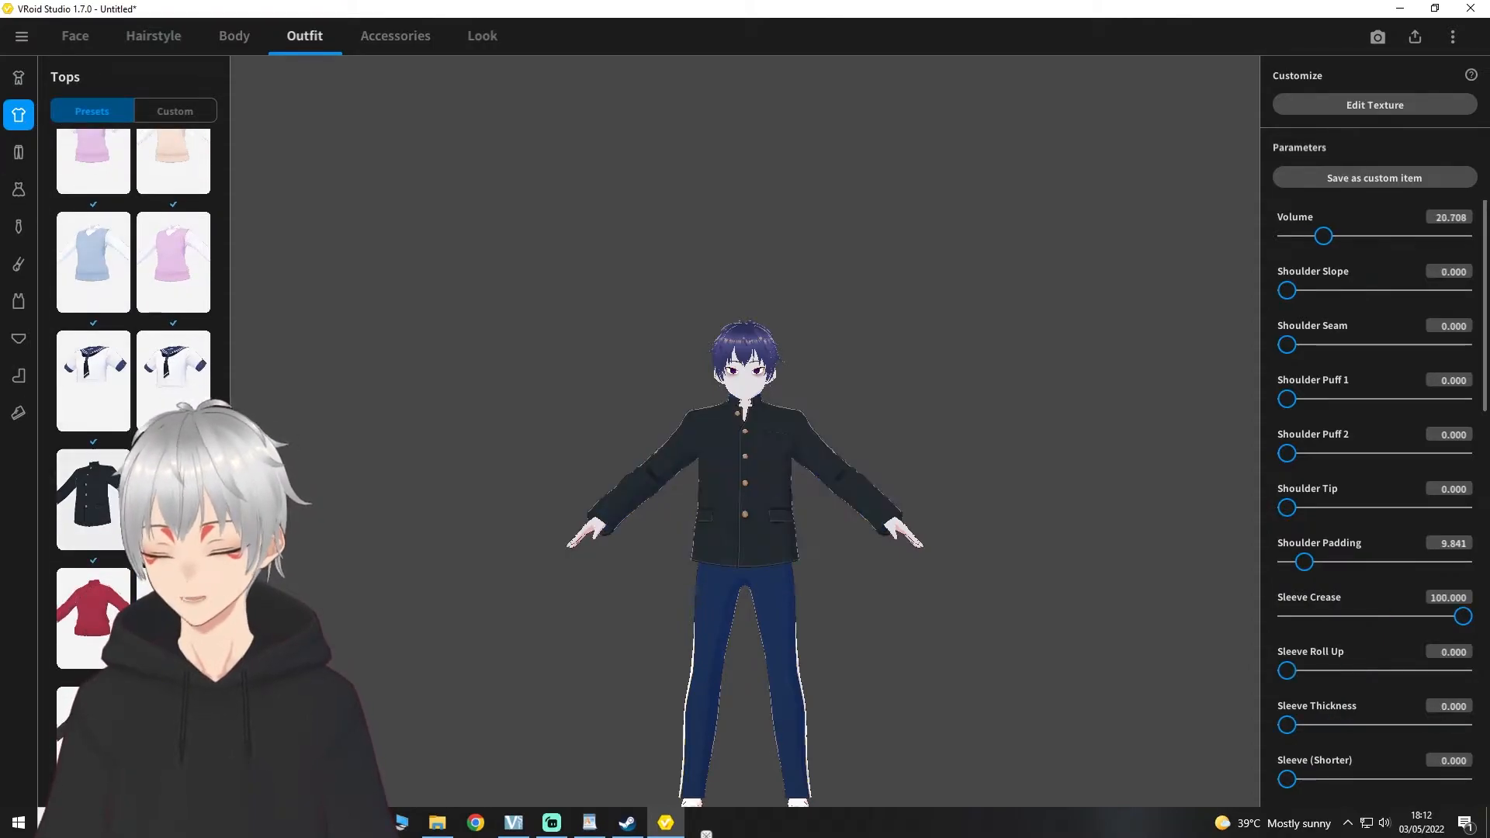
left_click(20, 155)
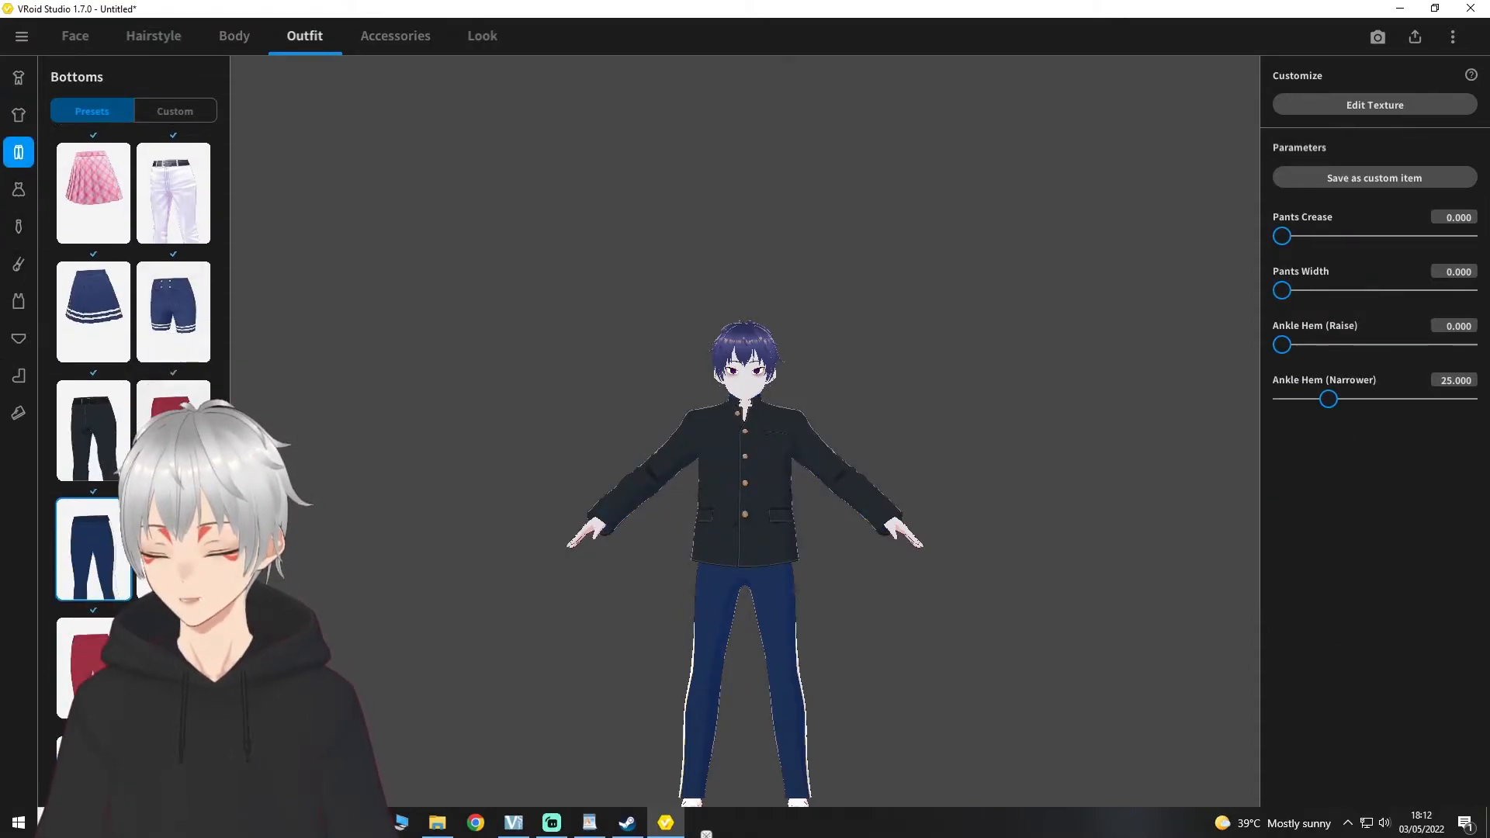
scroll(132, 349, "down", 2)
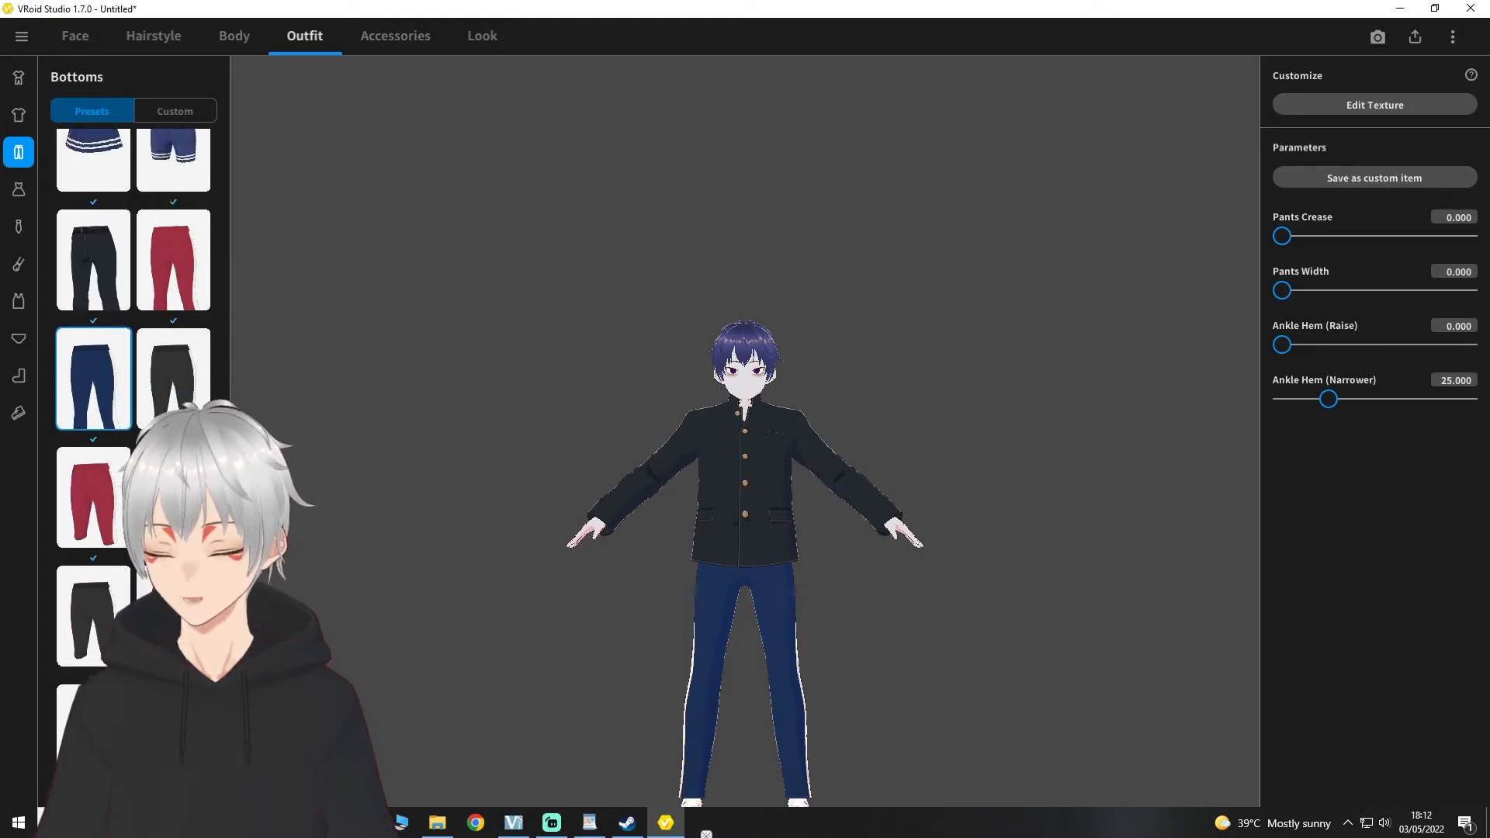
left_click(86, 259)
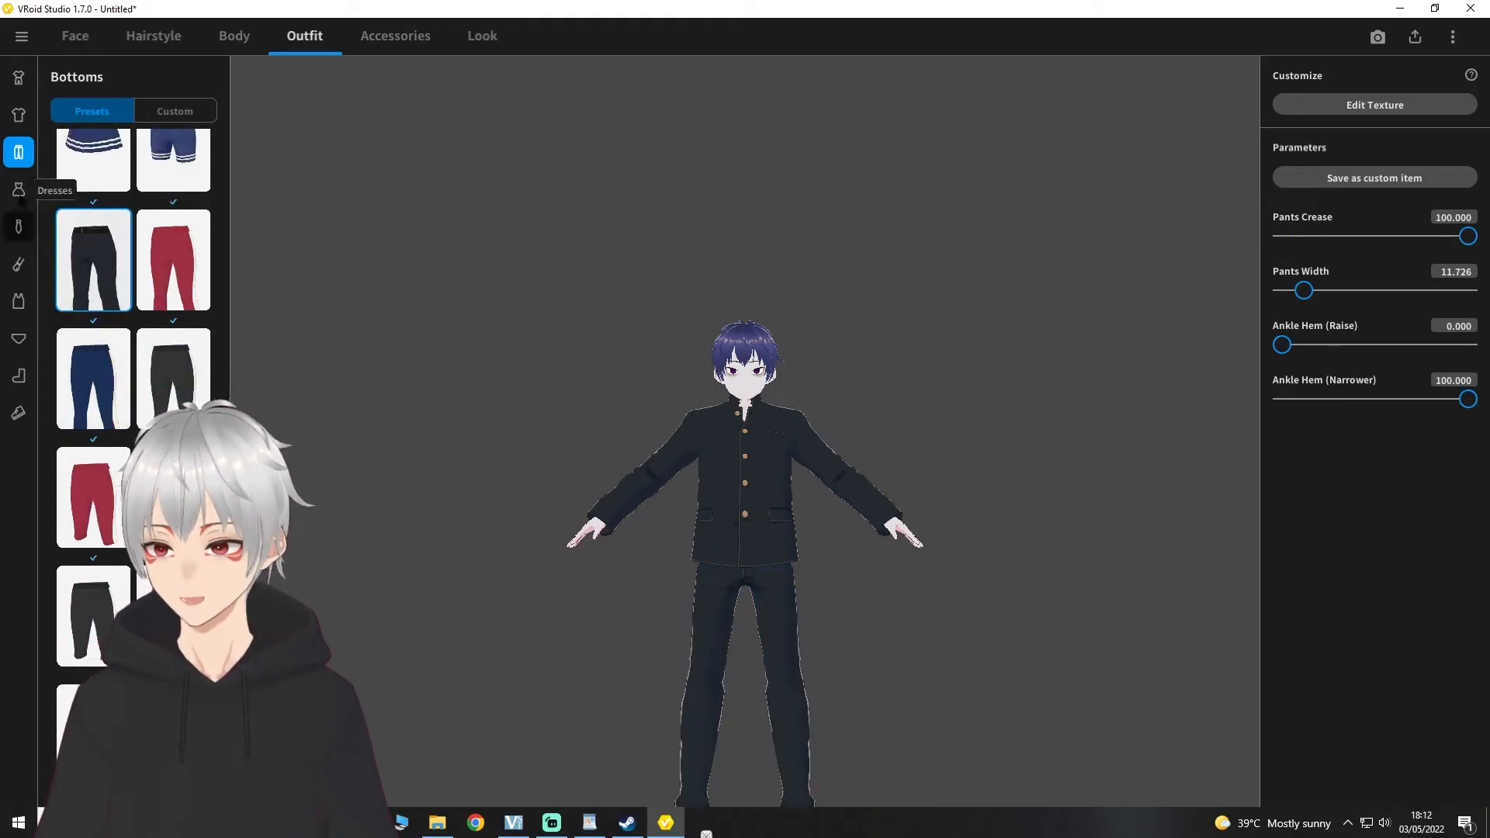
Step: Check the dresses and neck accessories, and add the black gloves from the arm accessories
left_click(19, 189)
scroll(142, 421, "up", 5)
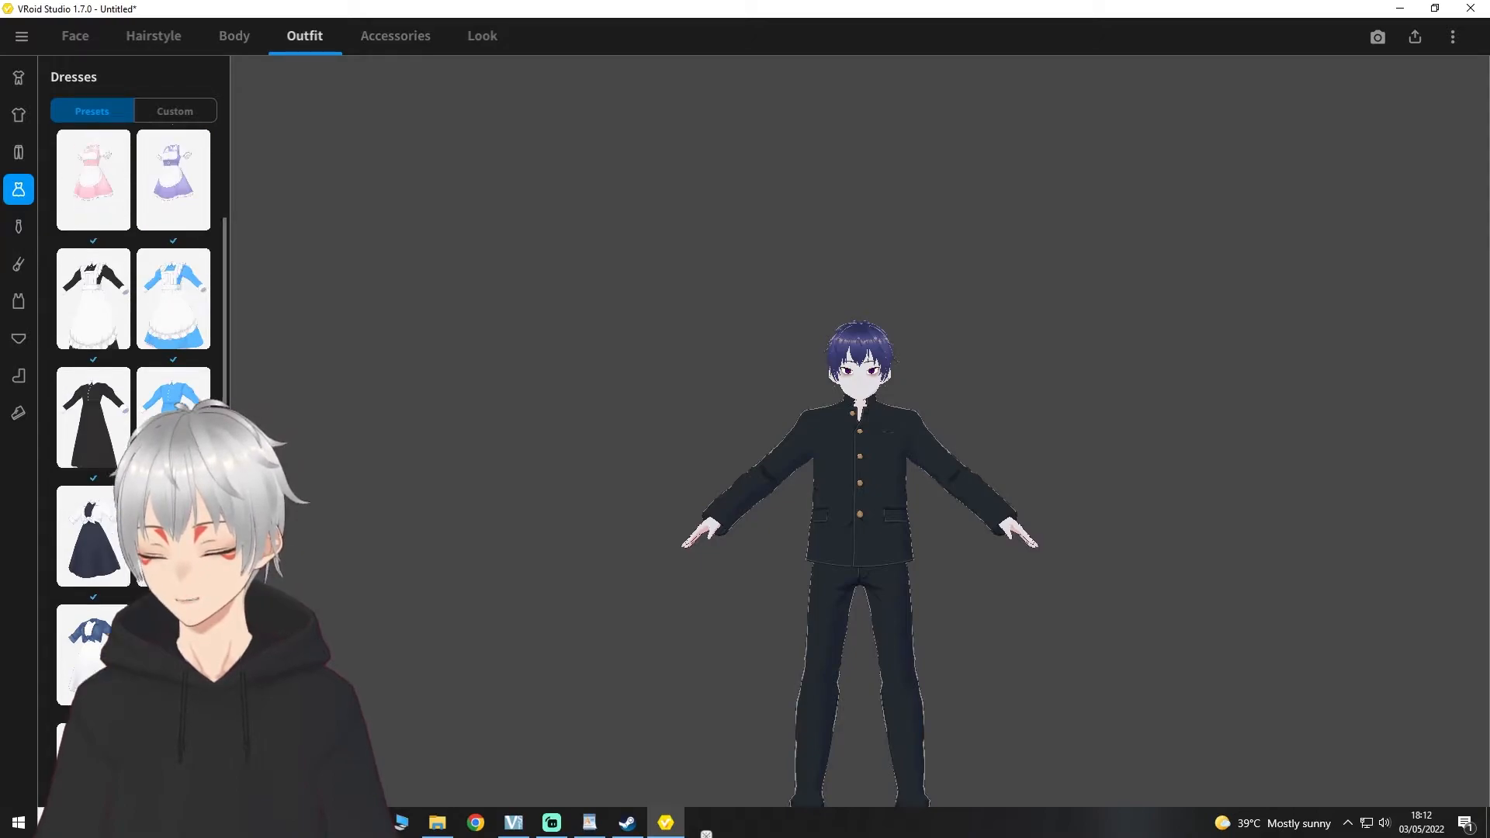
left_click(23, 229)
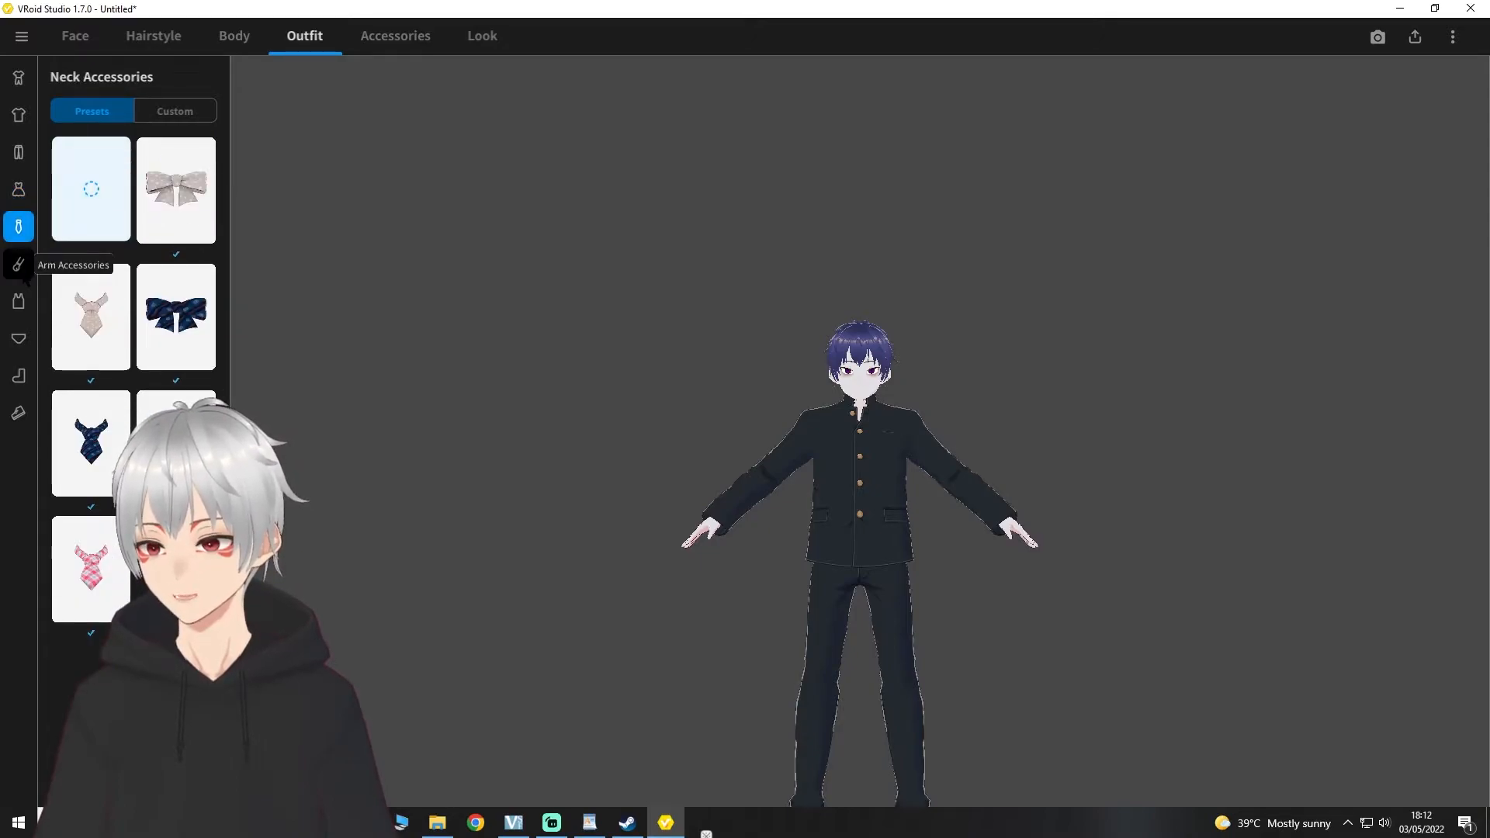
left_click(19, 266)
left_click(183, 207)
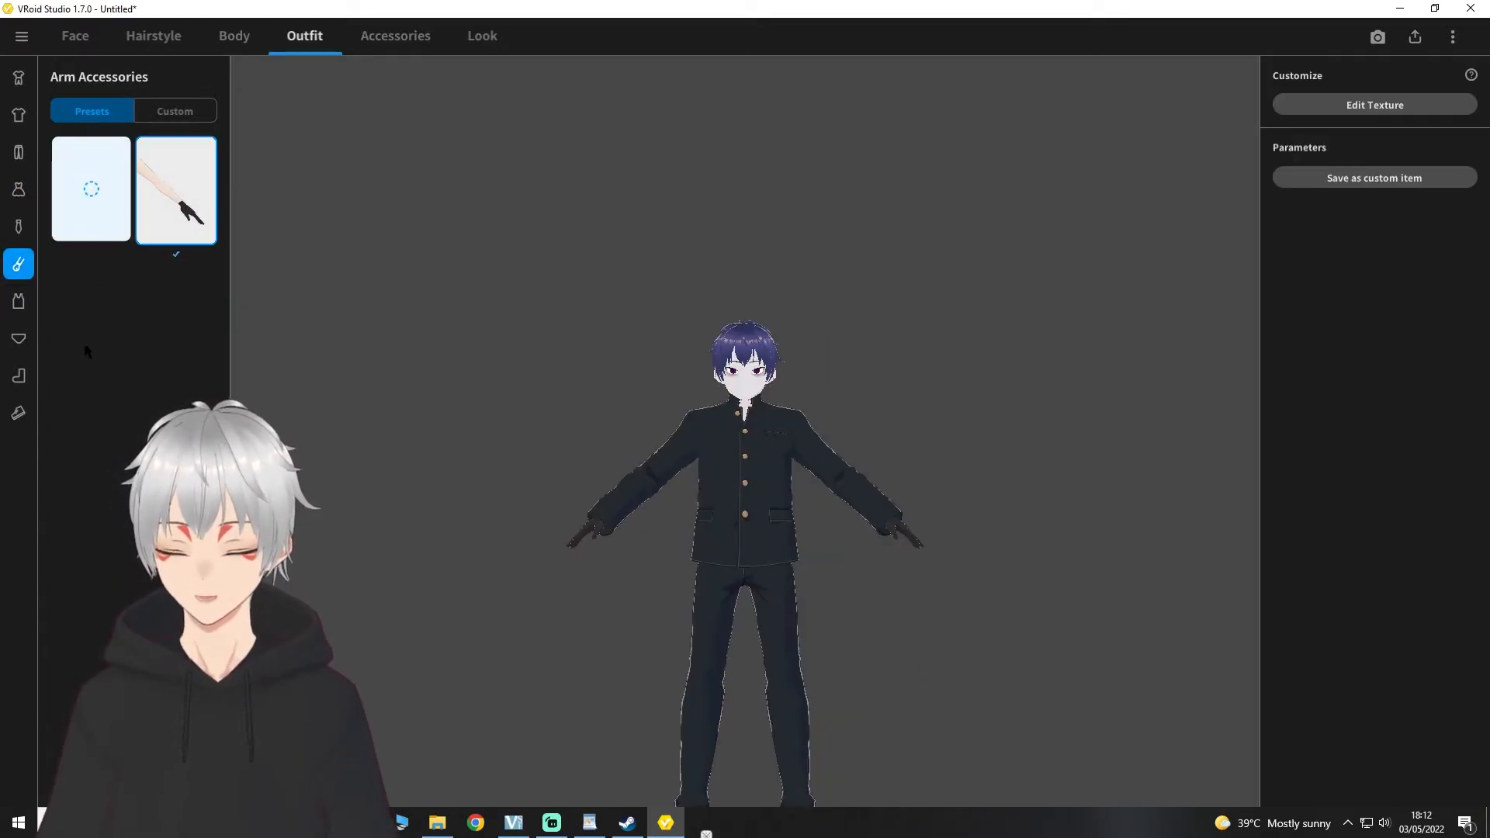
Step: Look through the presets for inner tops, inner bottoms, socks and shoes
left_click(14, 305)
left_click(19, 338)
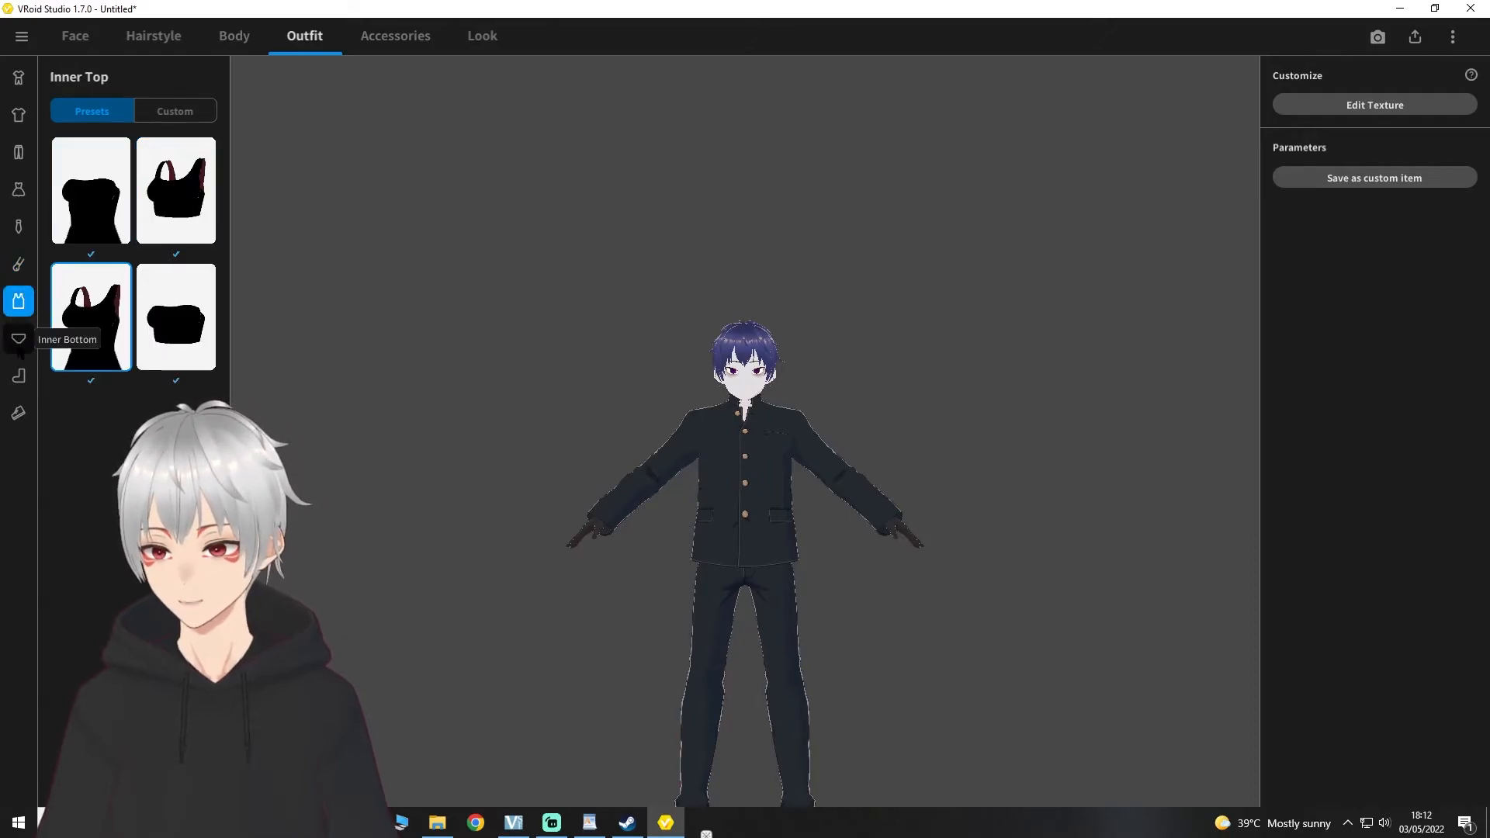
left_click(18, 376)
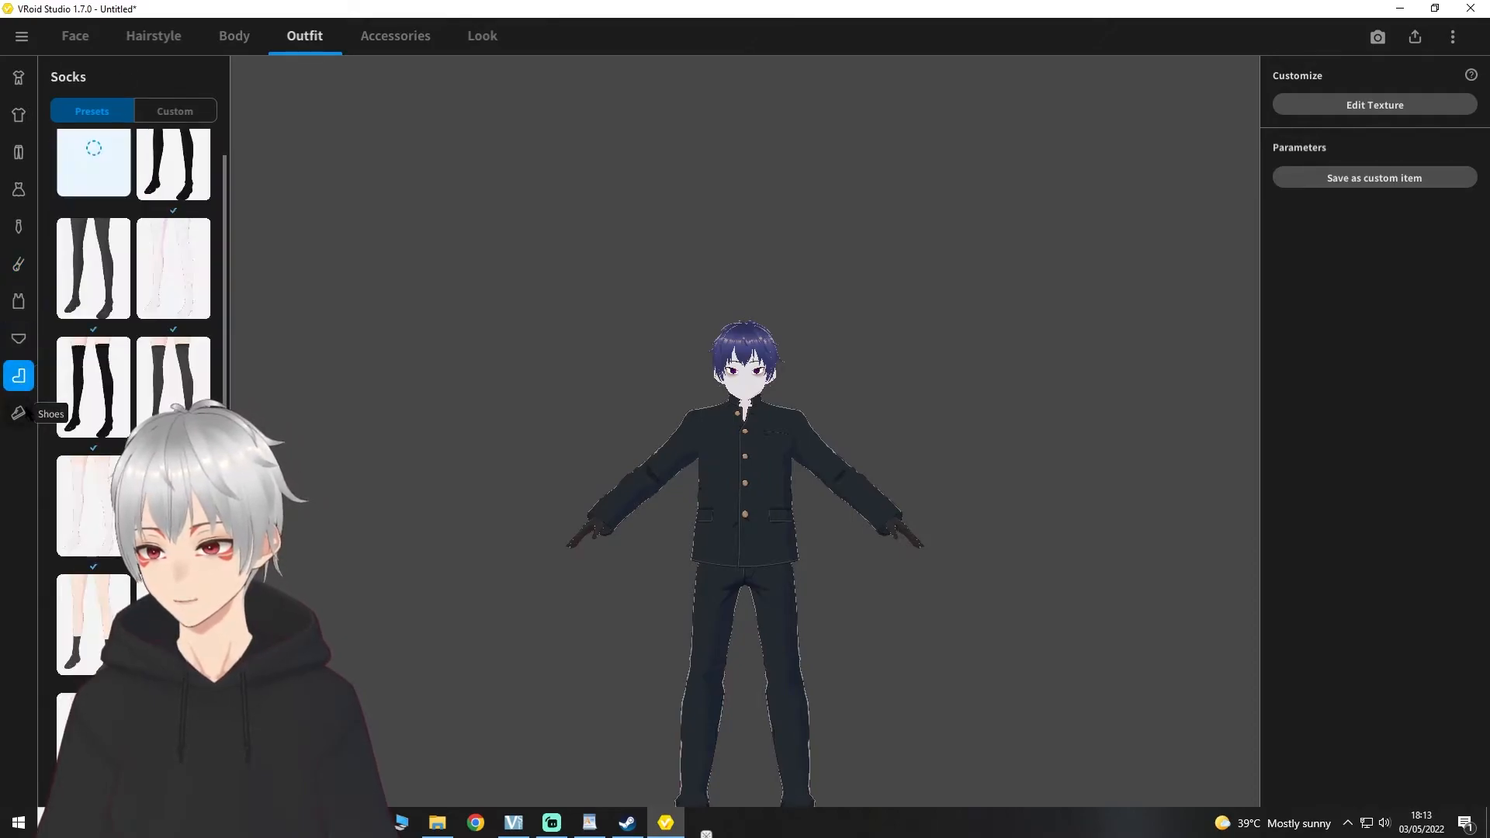
left_click(20, 414)
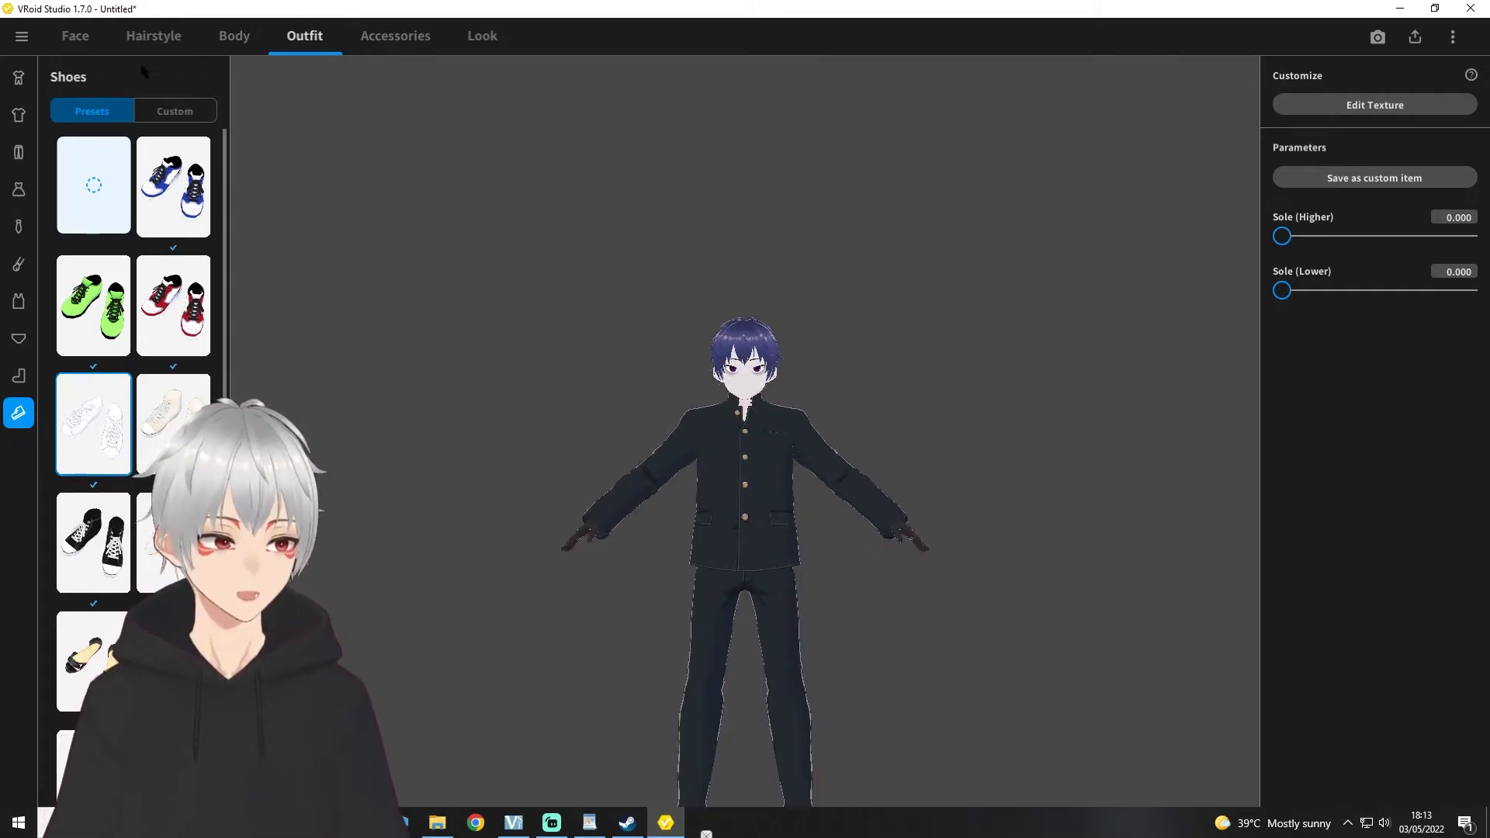
Step: Browse the preset tops, the custom tops and the whole outfit sets
left_click(18, 114)
scroll(155, 171, "down", 3)
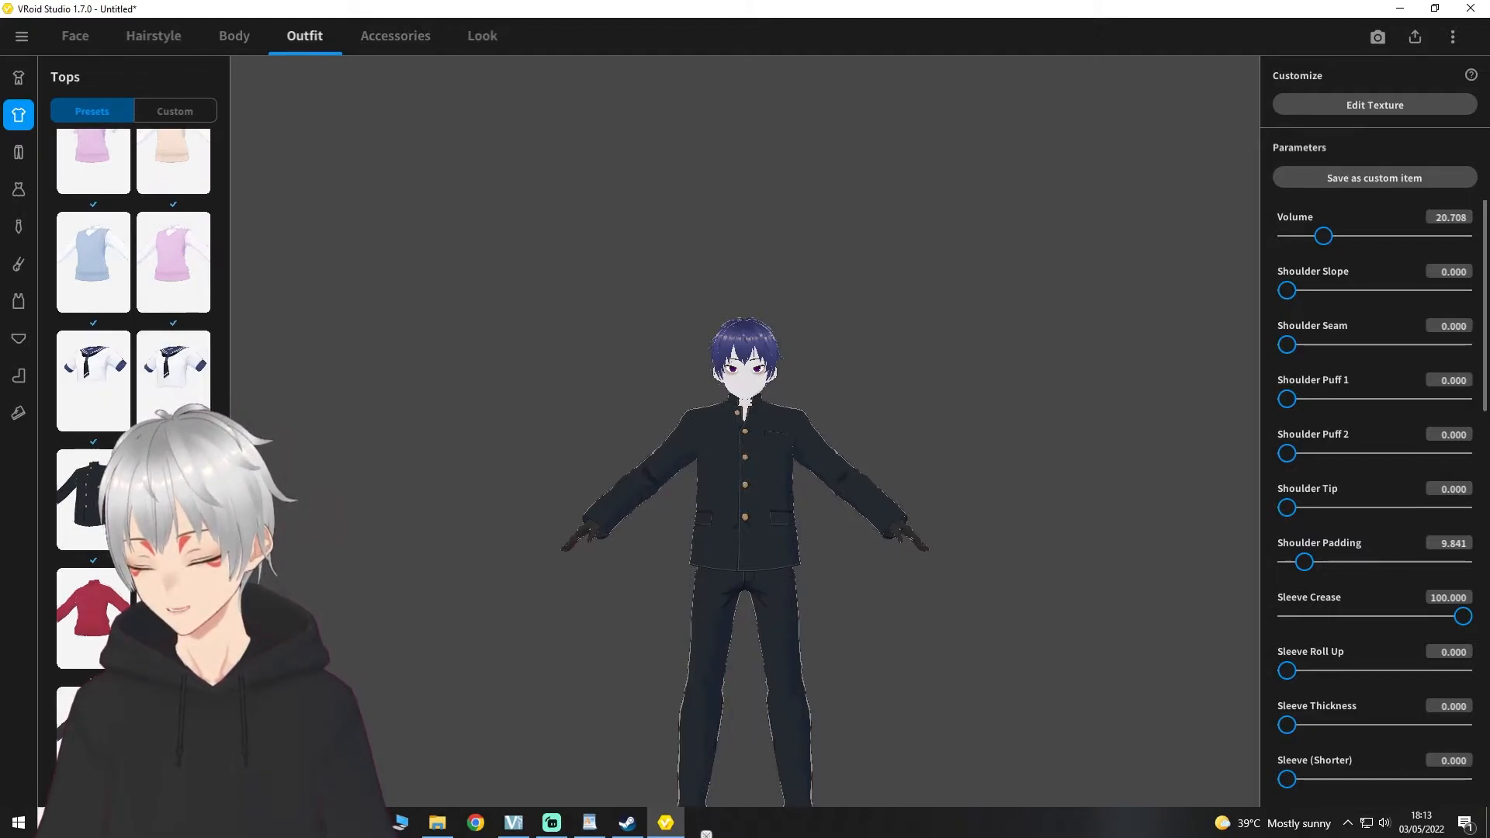
scroll(142, 262, "up", 2)
scroll(132, 326, "down", 10)
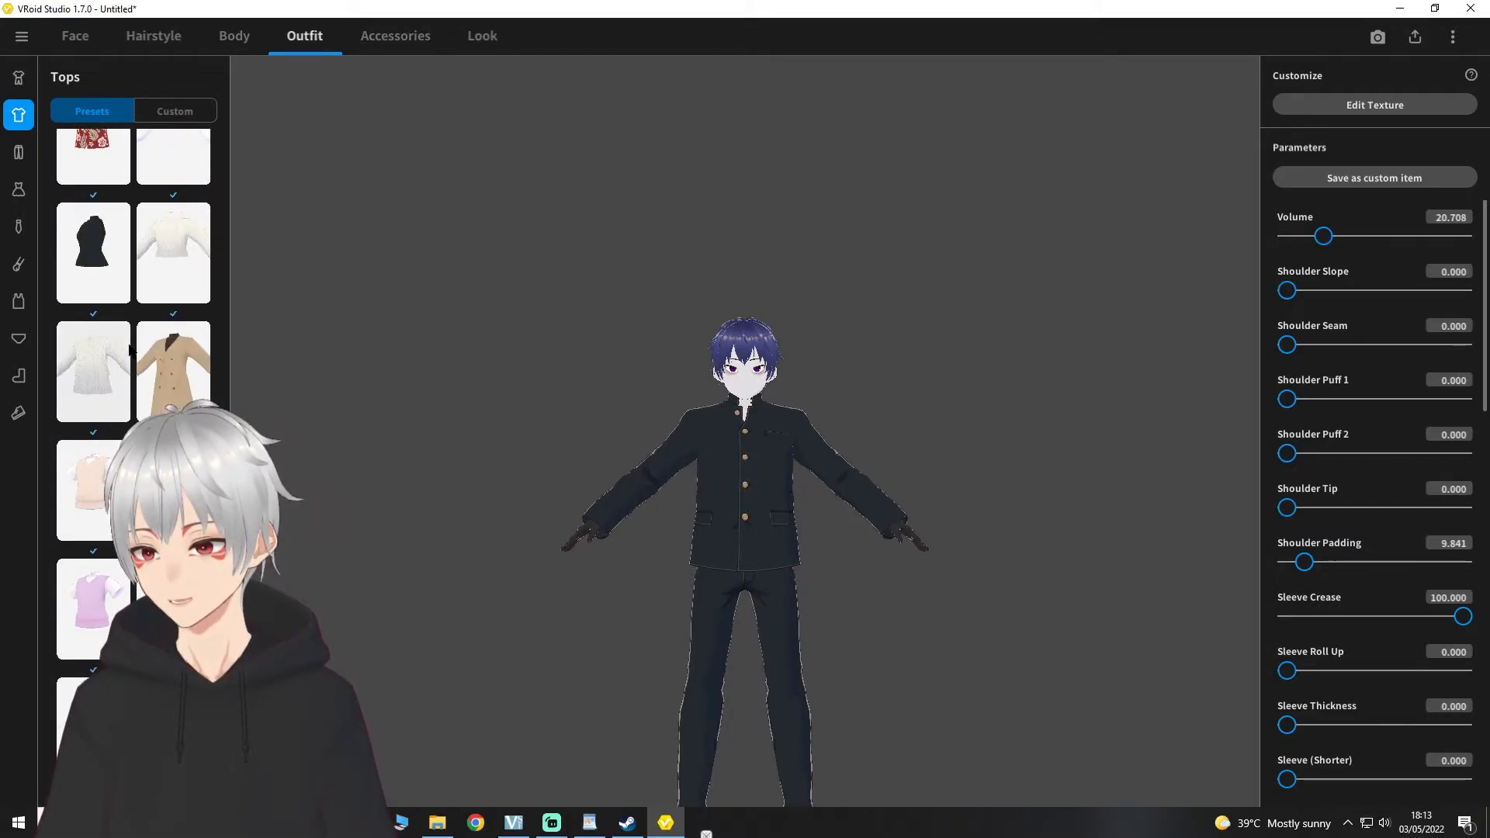
left_click(174, 111)
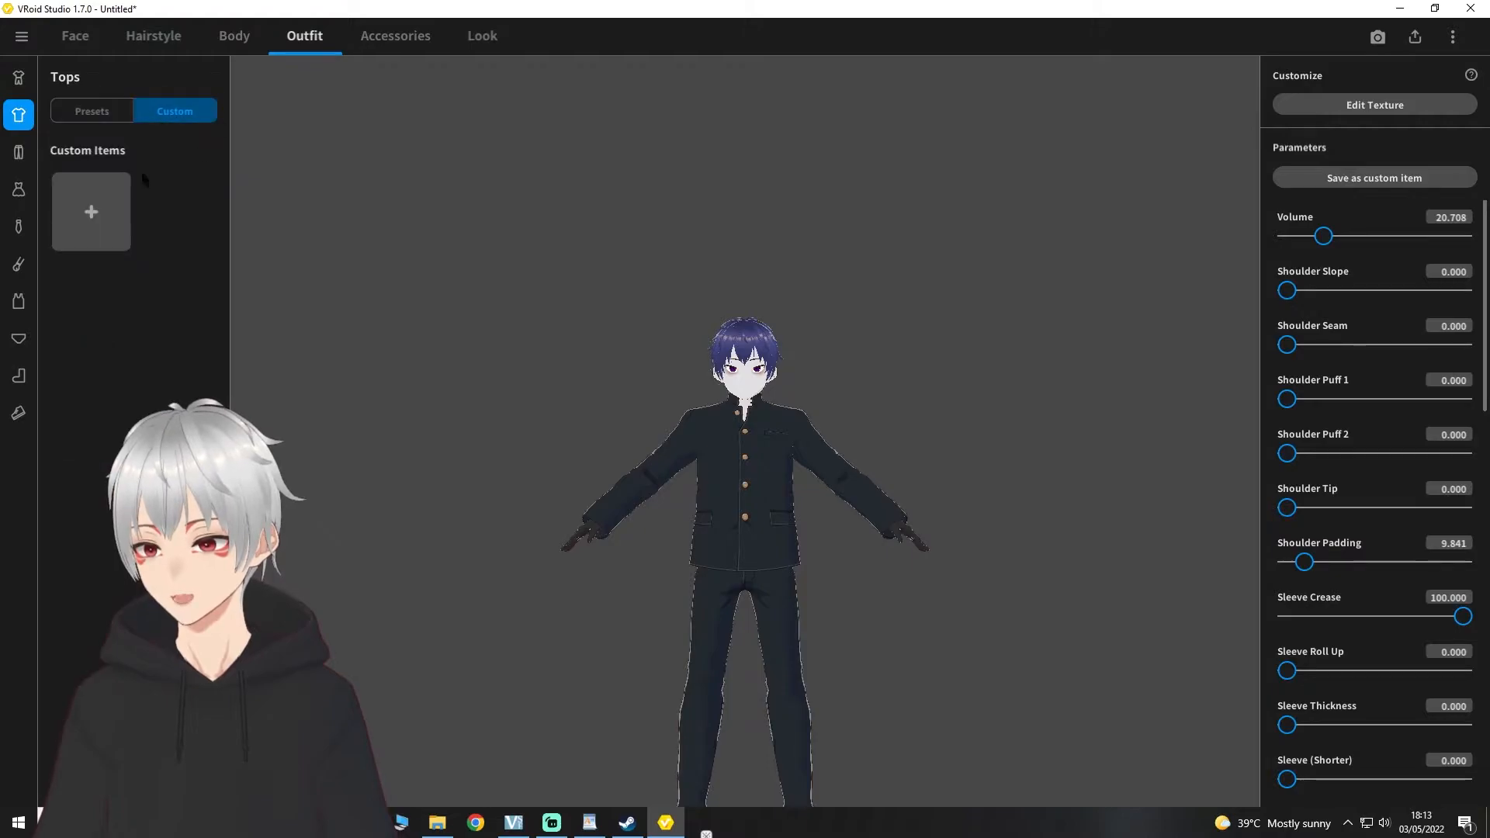
left_click(19, 78)
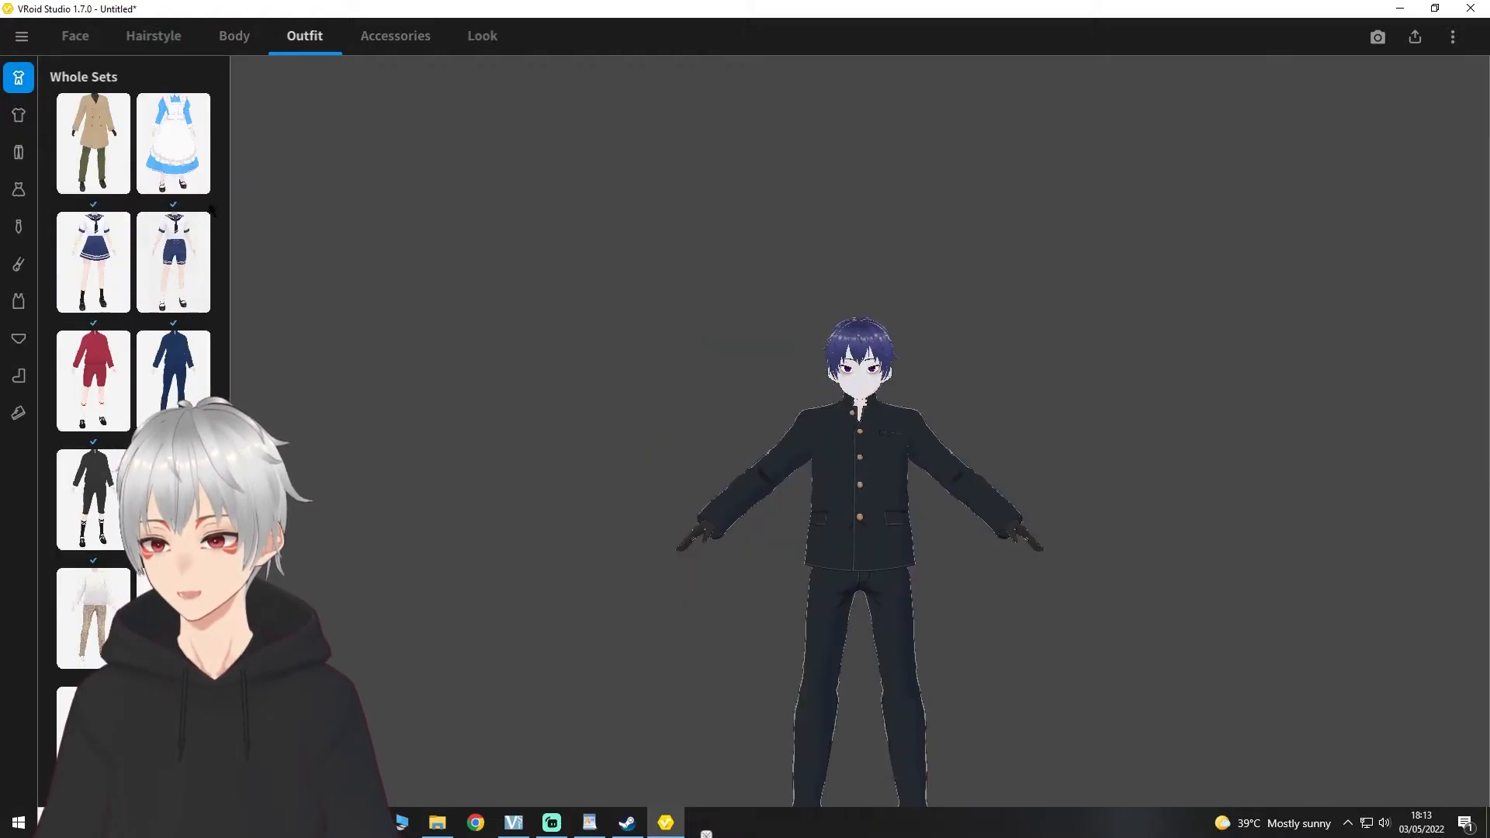
scroll(159, 146, "up", 5)
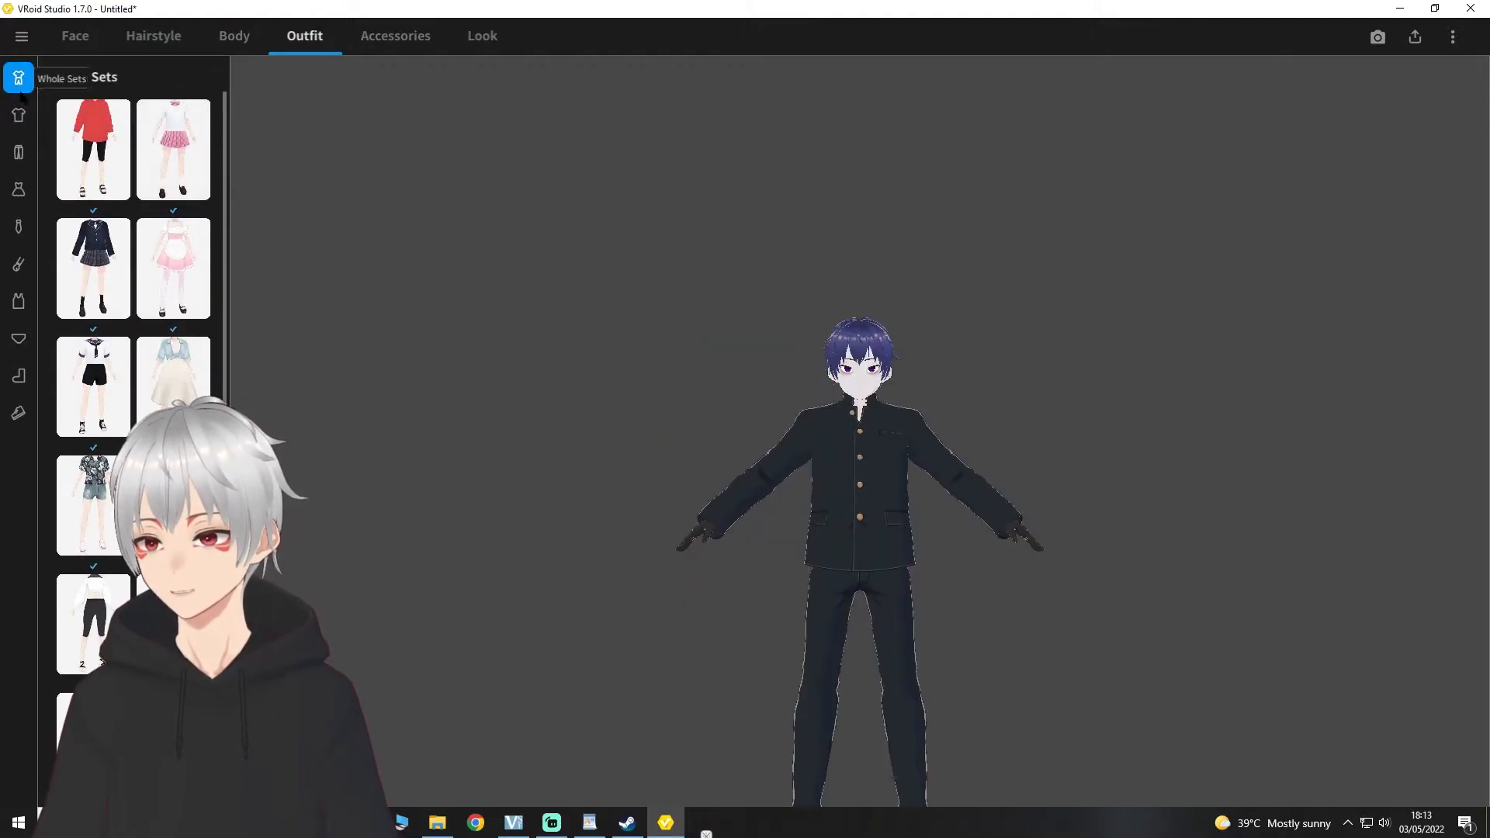
Step: Try other volume and shoulder settings on the school jacket, and replace it with the black track jacket with white sleeve stripes
left_click(23, 118)
left_click(177, 111)
left_click(1380, 237)
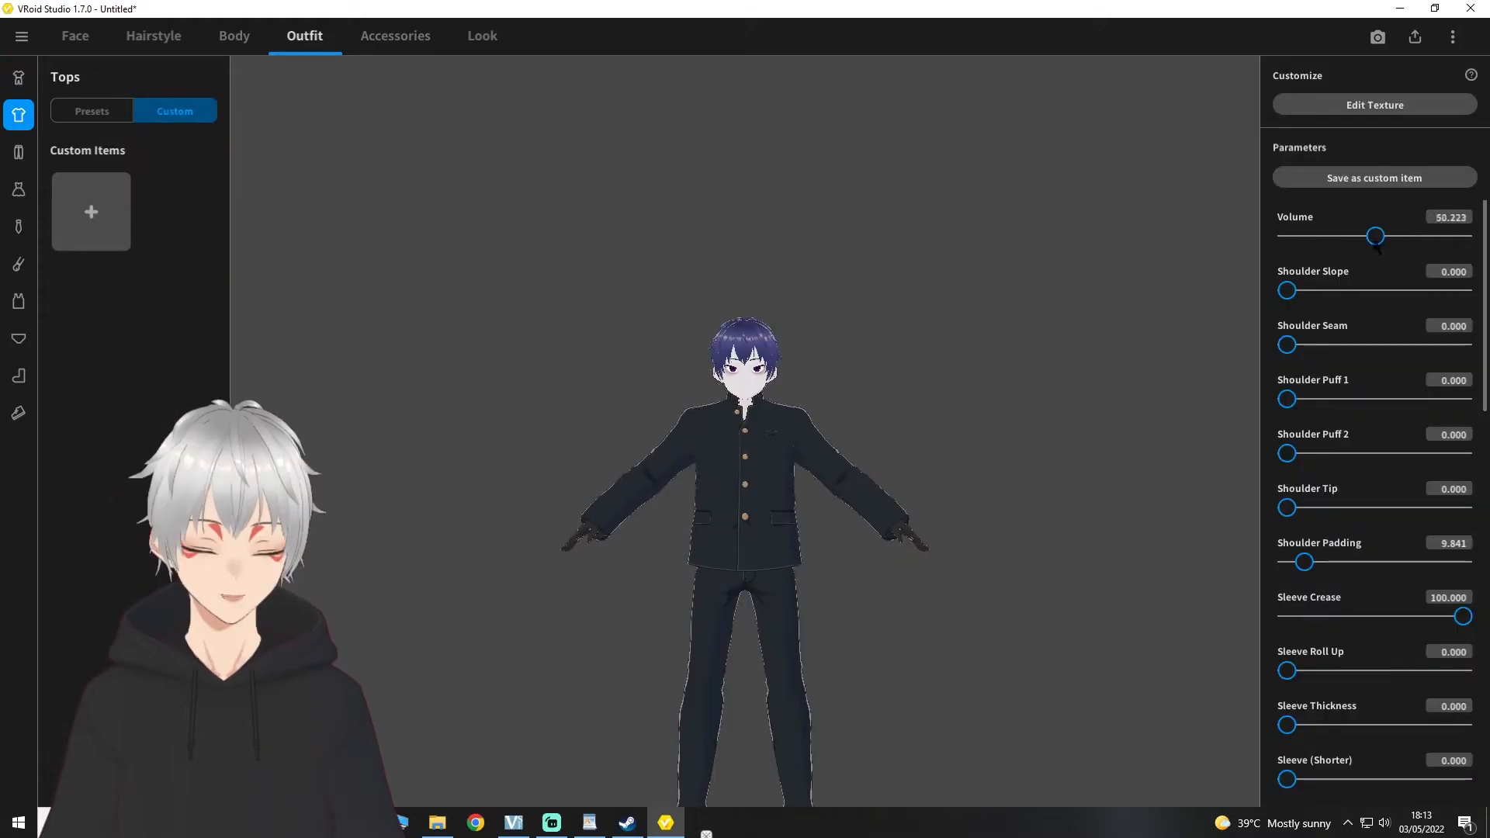
left_click(77, 112)
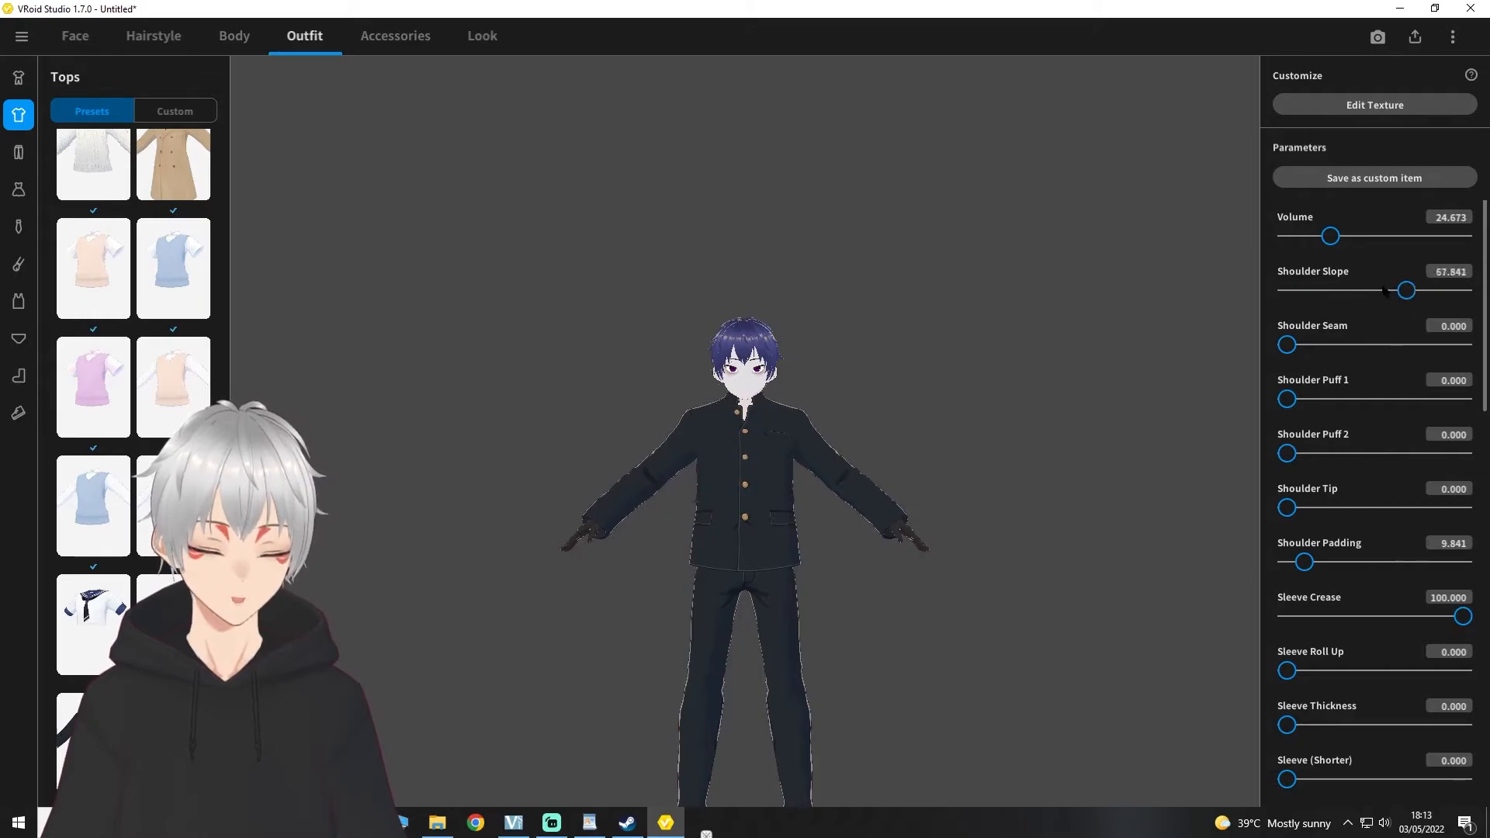
left_click_drag(1288, 400, 1313, 400)
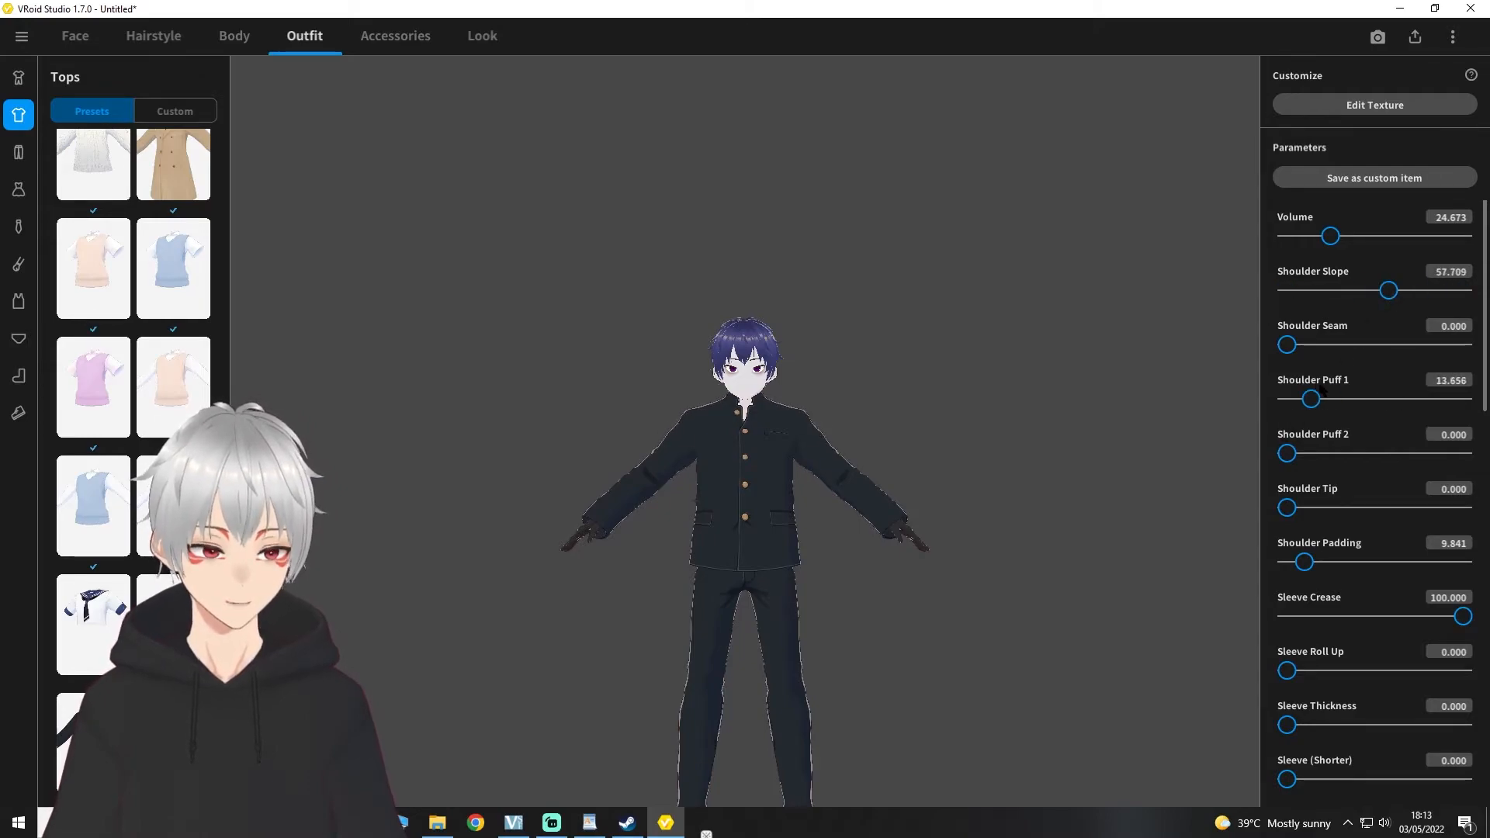
left_click_drag(1399, 344, 1396, 345)
scroll(143, 450, "down", 3)
left_click(93, 736)
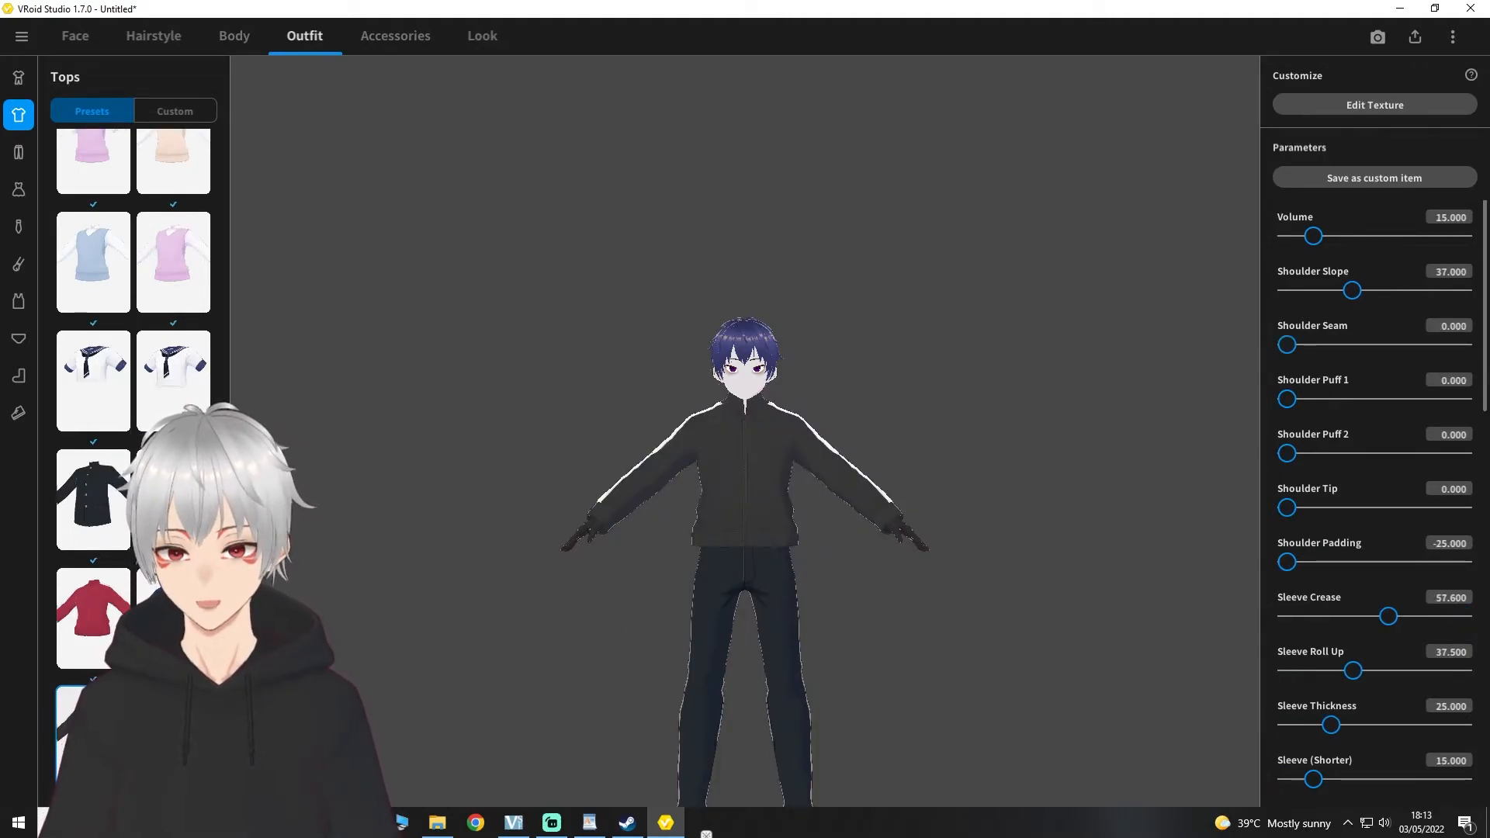
Step: Look over the accessories section and the outline settings of the character's look
left_click(395, 35)
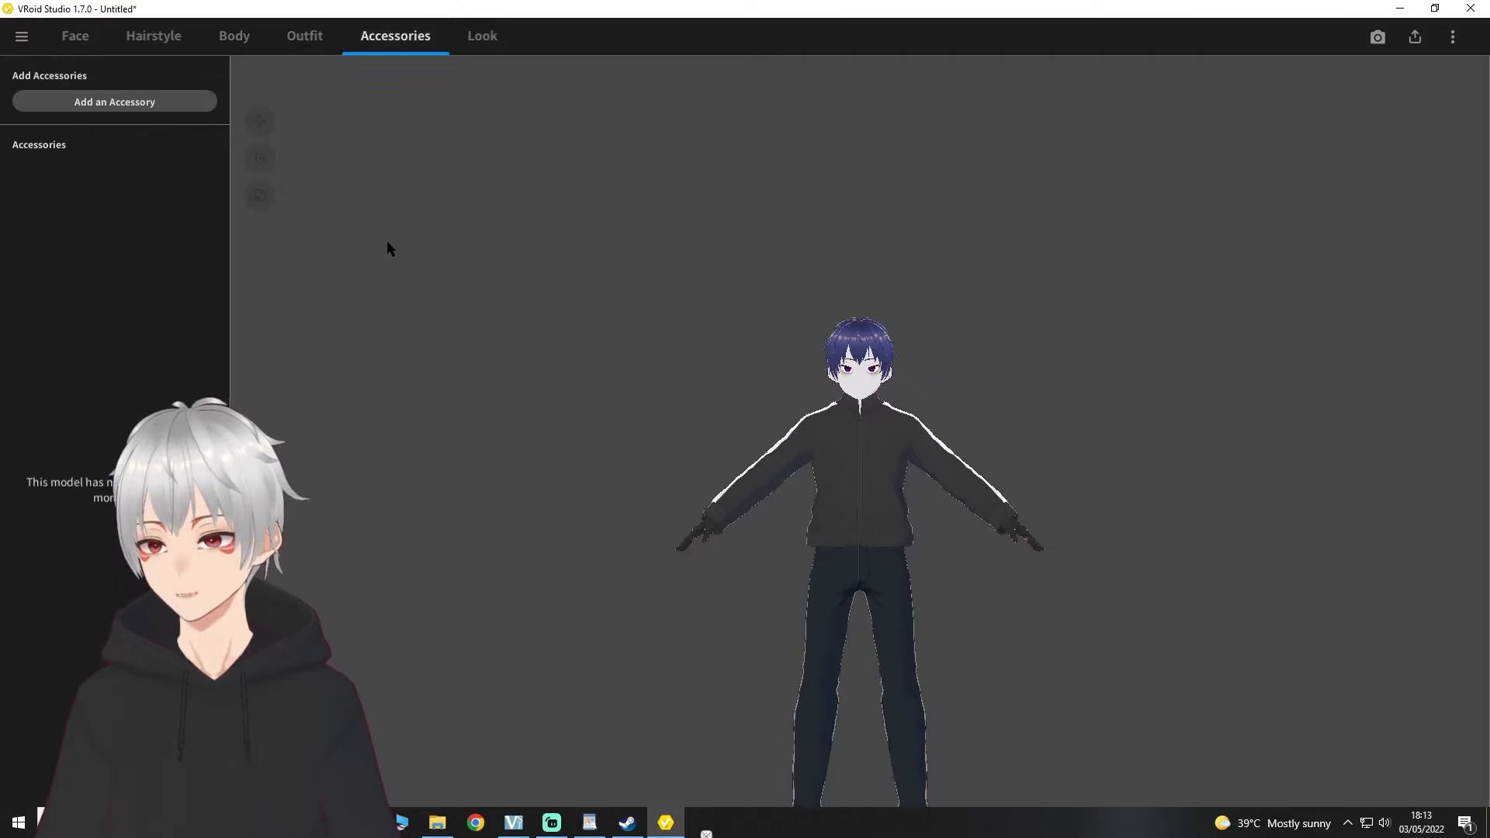
left_click(477, 37)
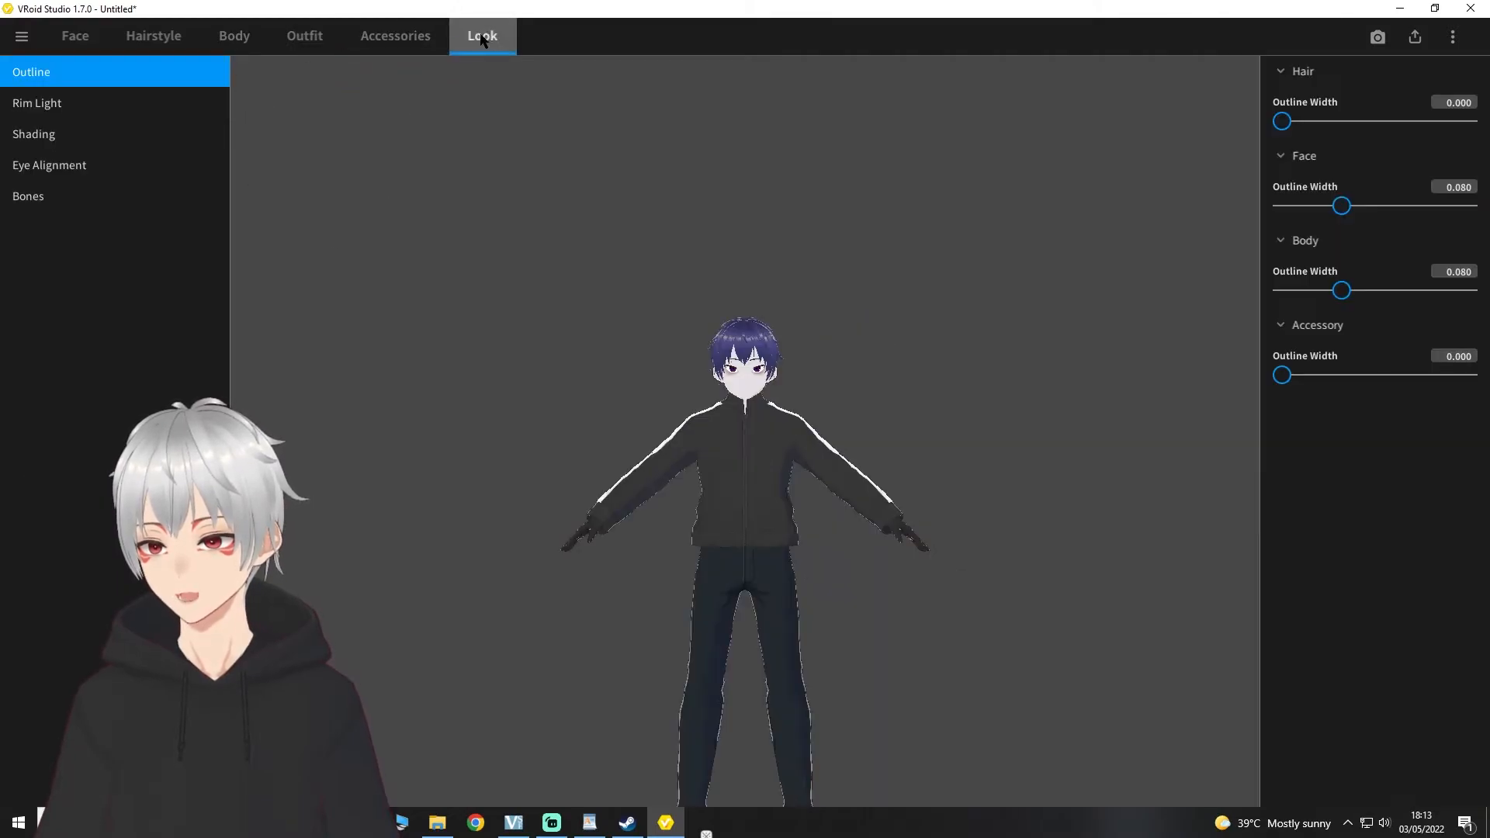
left_click(371, 43)
left_click(234, 36)
left_click(289, 40)
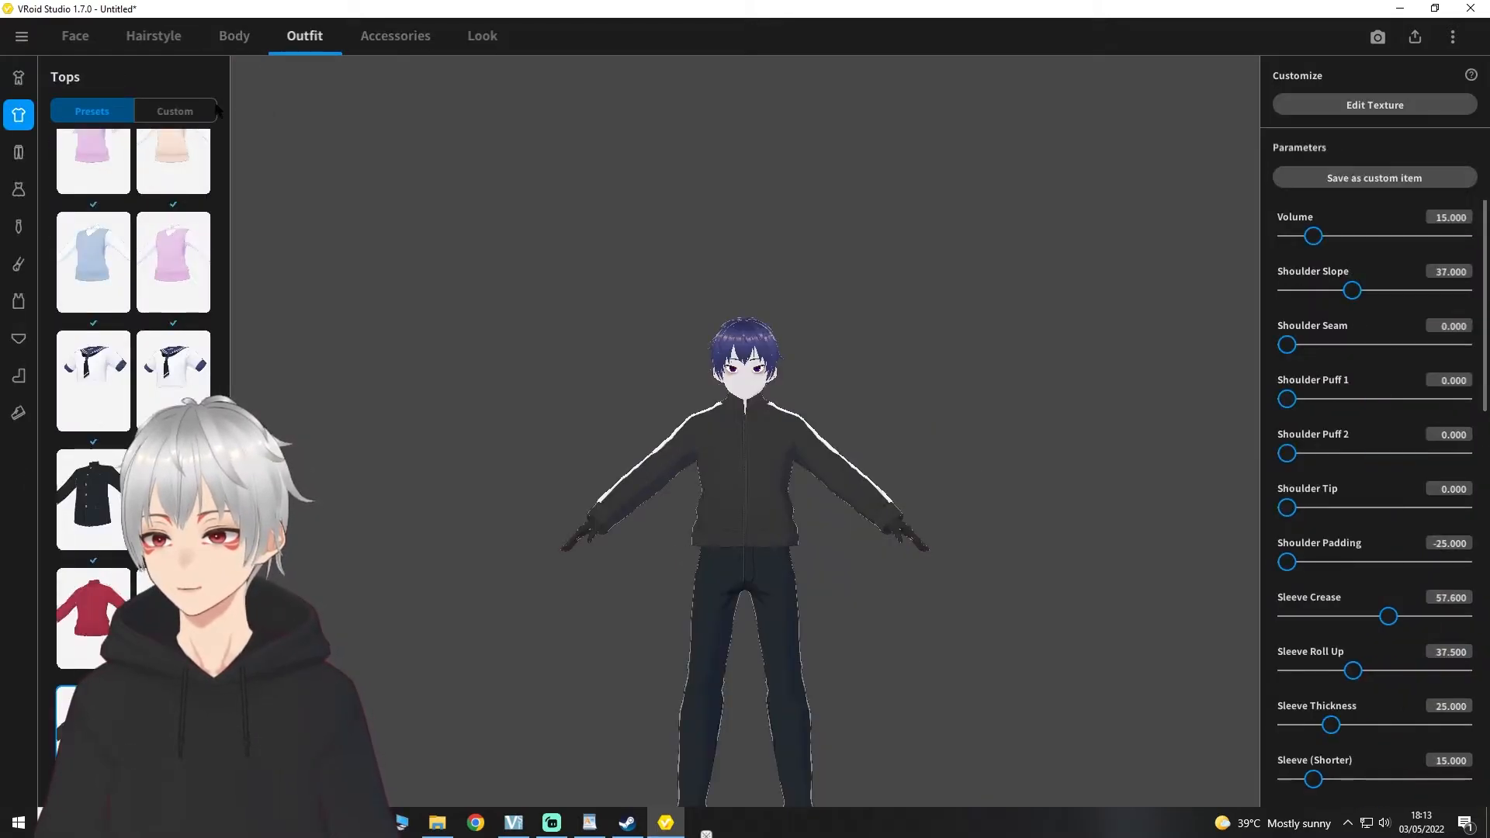
Step: Try the white T-shirt with Sleeve (Longer) and Sleeve (Narrower) at 100, painting black marks on its front in the texture editor
left_click(173, 736)
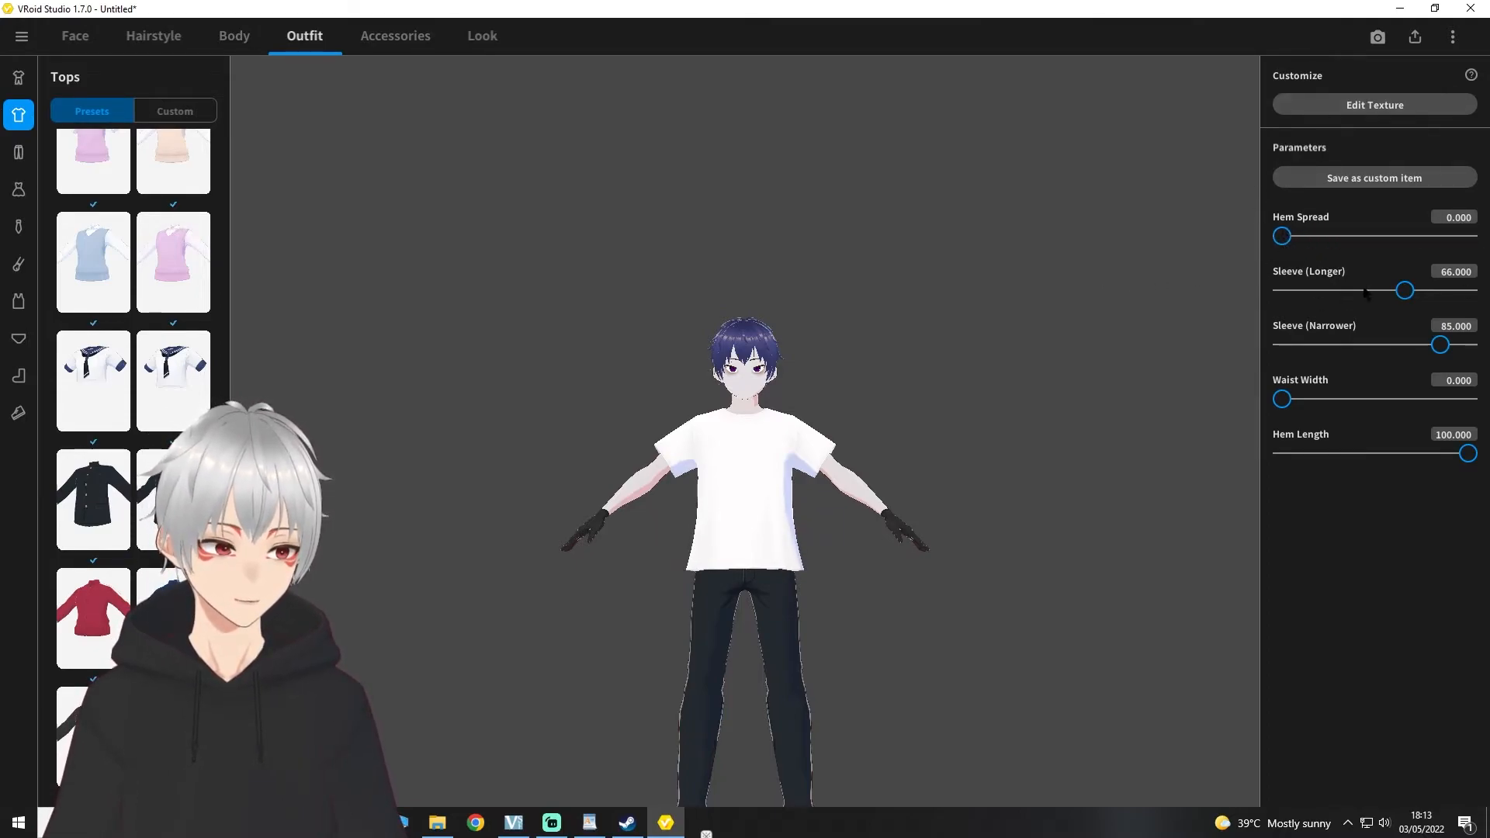
left_click(1374, 105)
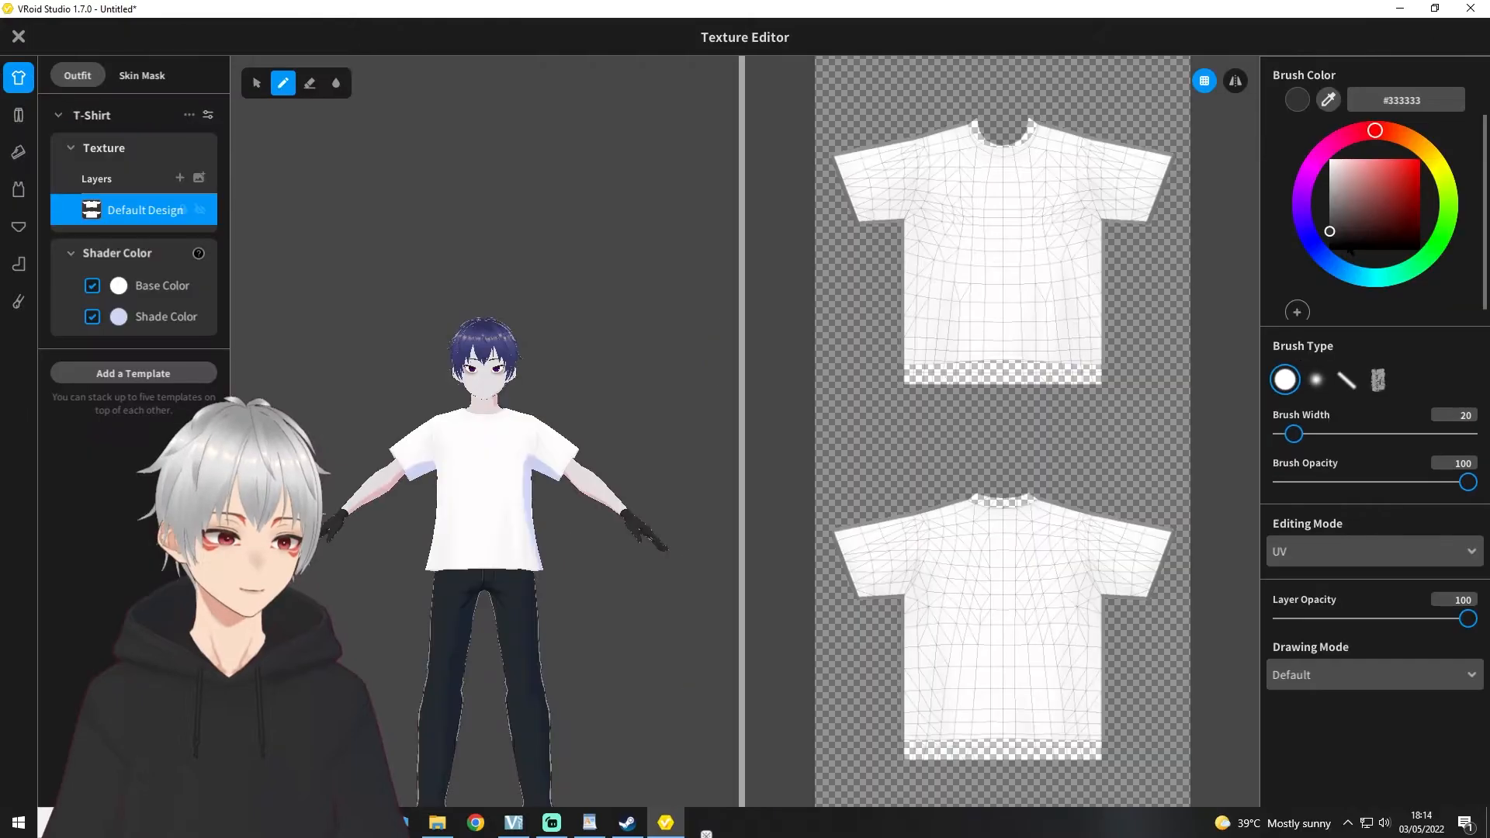
left_click(1423, 251)
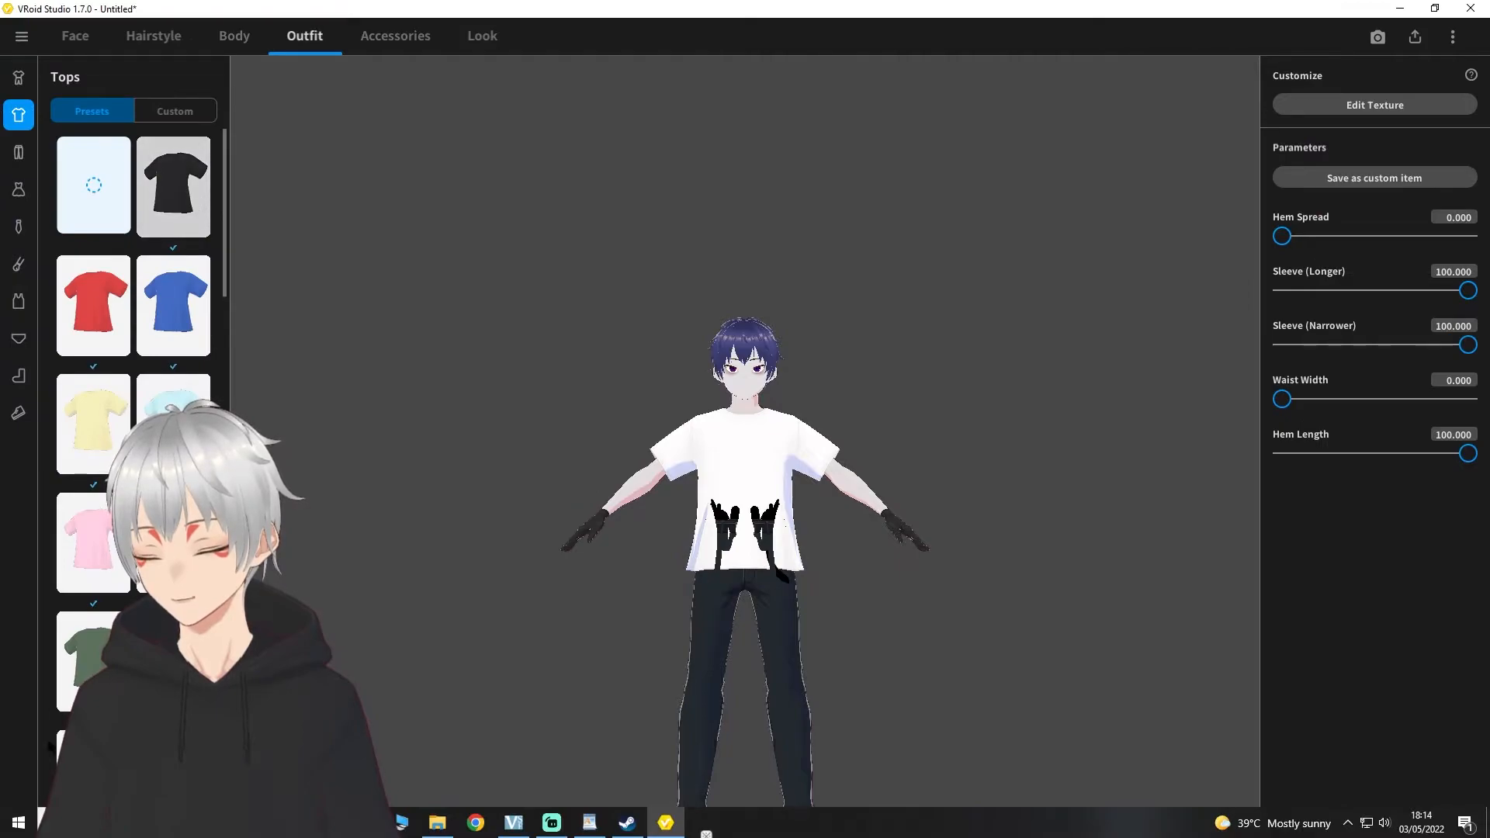
Step: Replace the painted T-shirt with the plain black T-shirt preset and compare it with the other preset tops
left_click(174, 186)
scroll(174, 186, "down", 6)
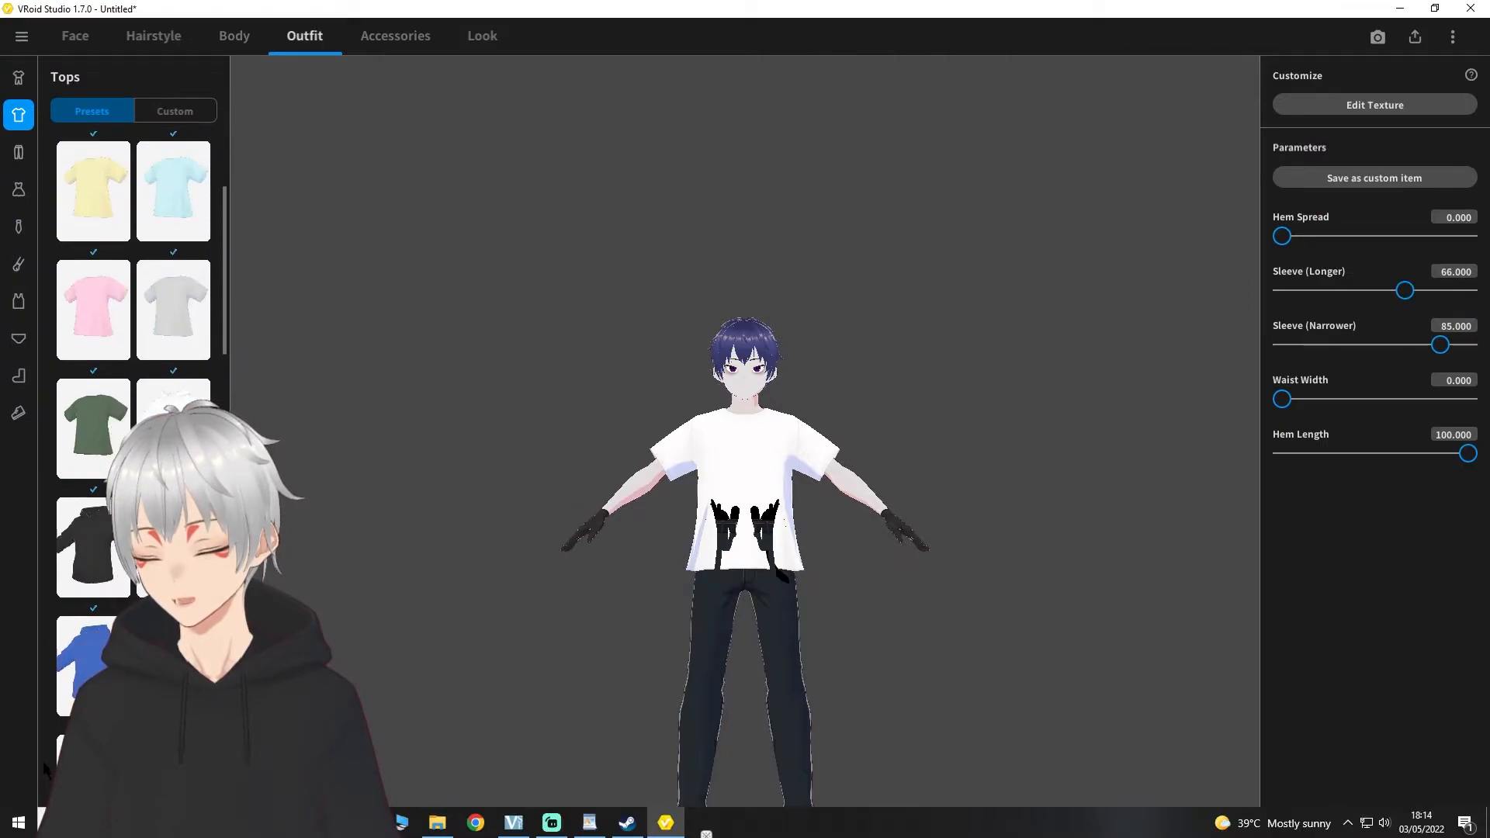
scroll(174, 187, "up", 5)
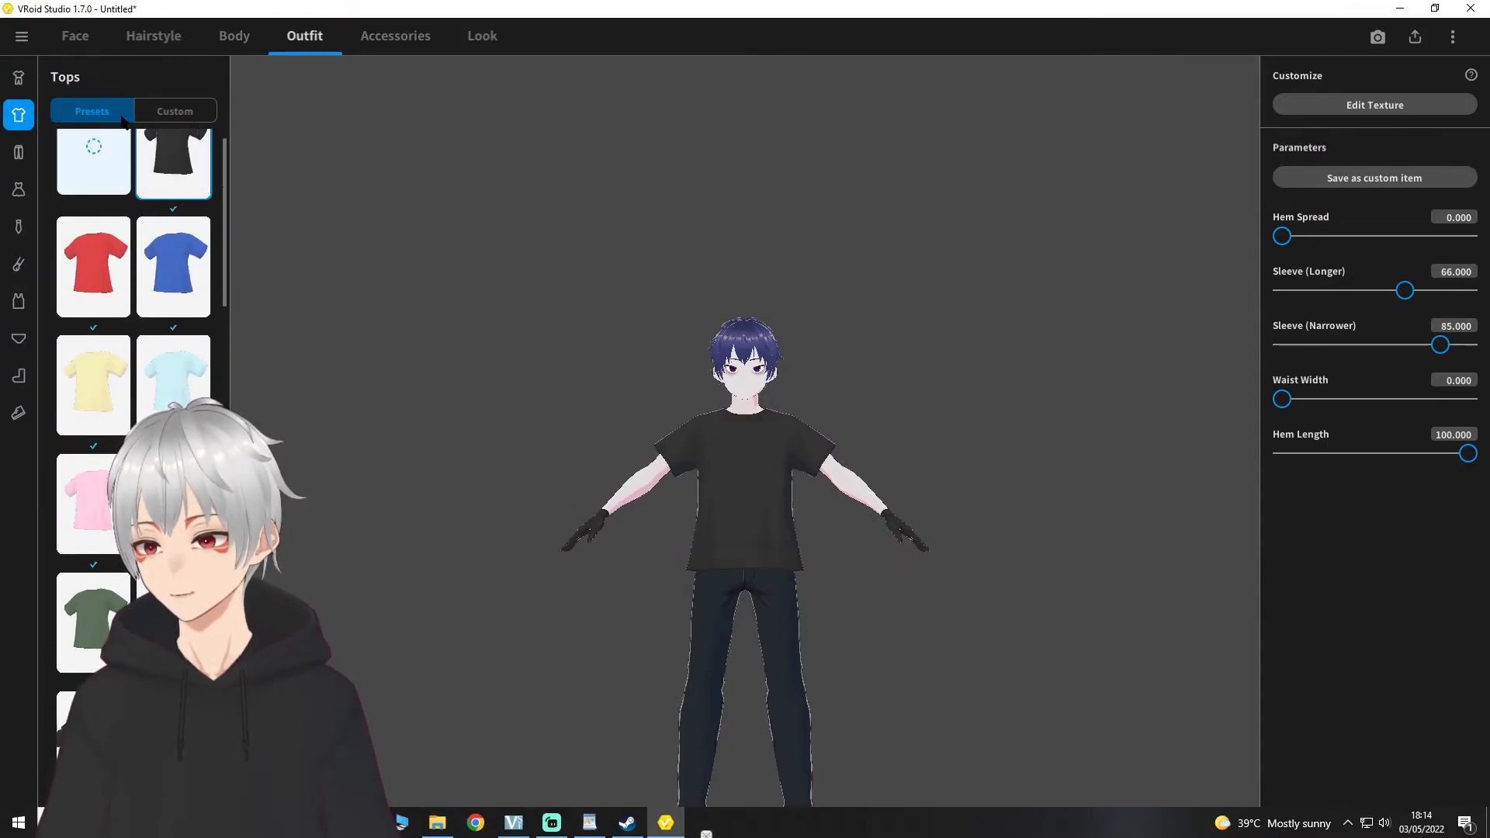
scroll(135, 166, "down", 10)
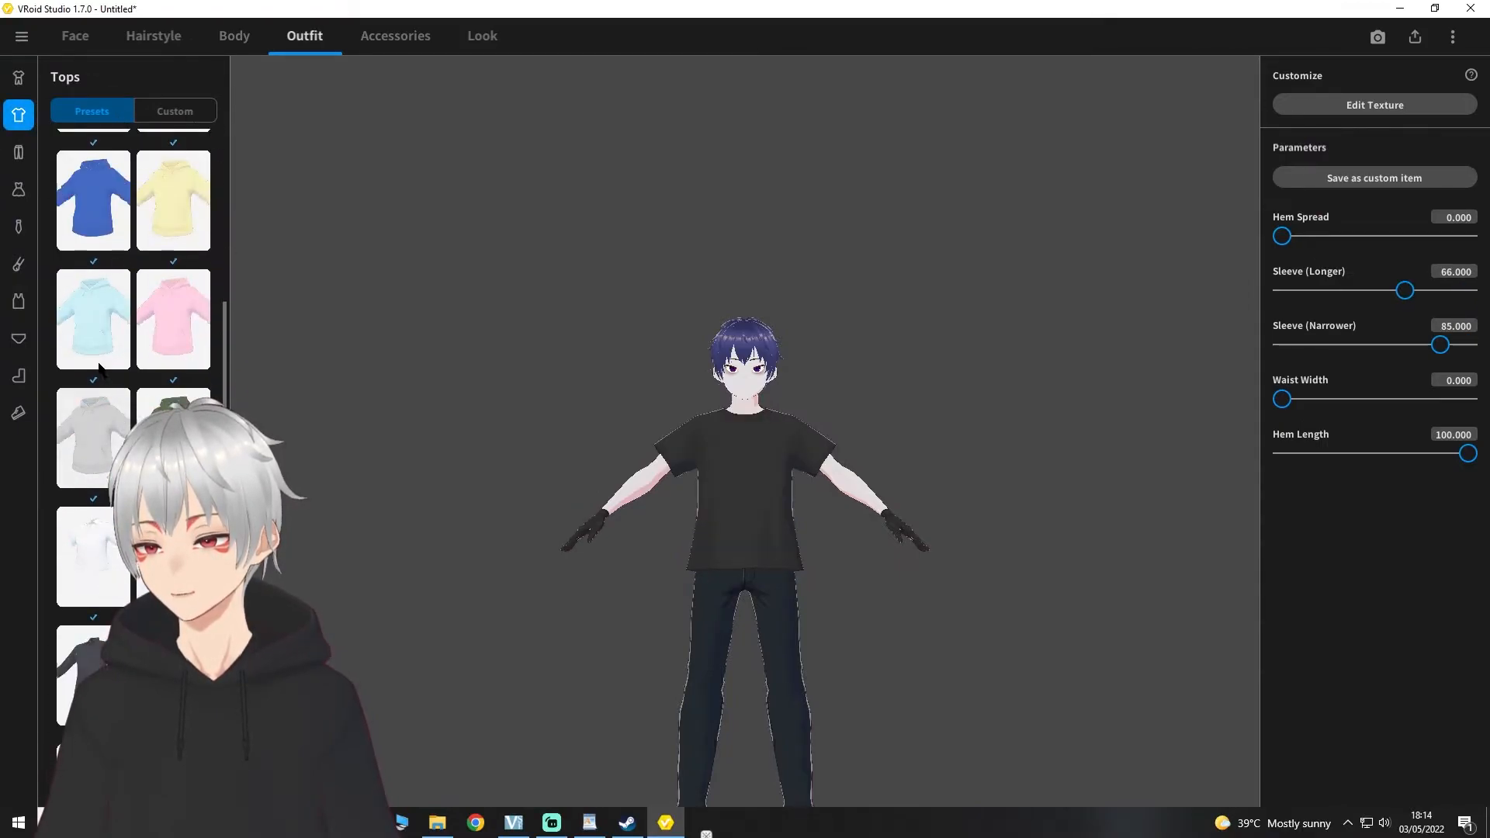
scroll(126, 400, "down", 10)
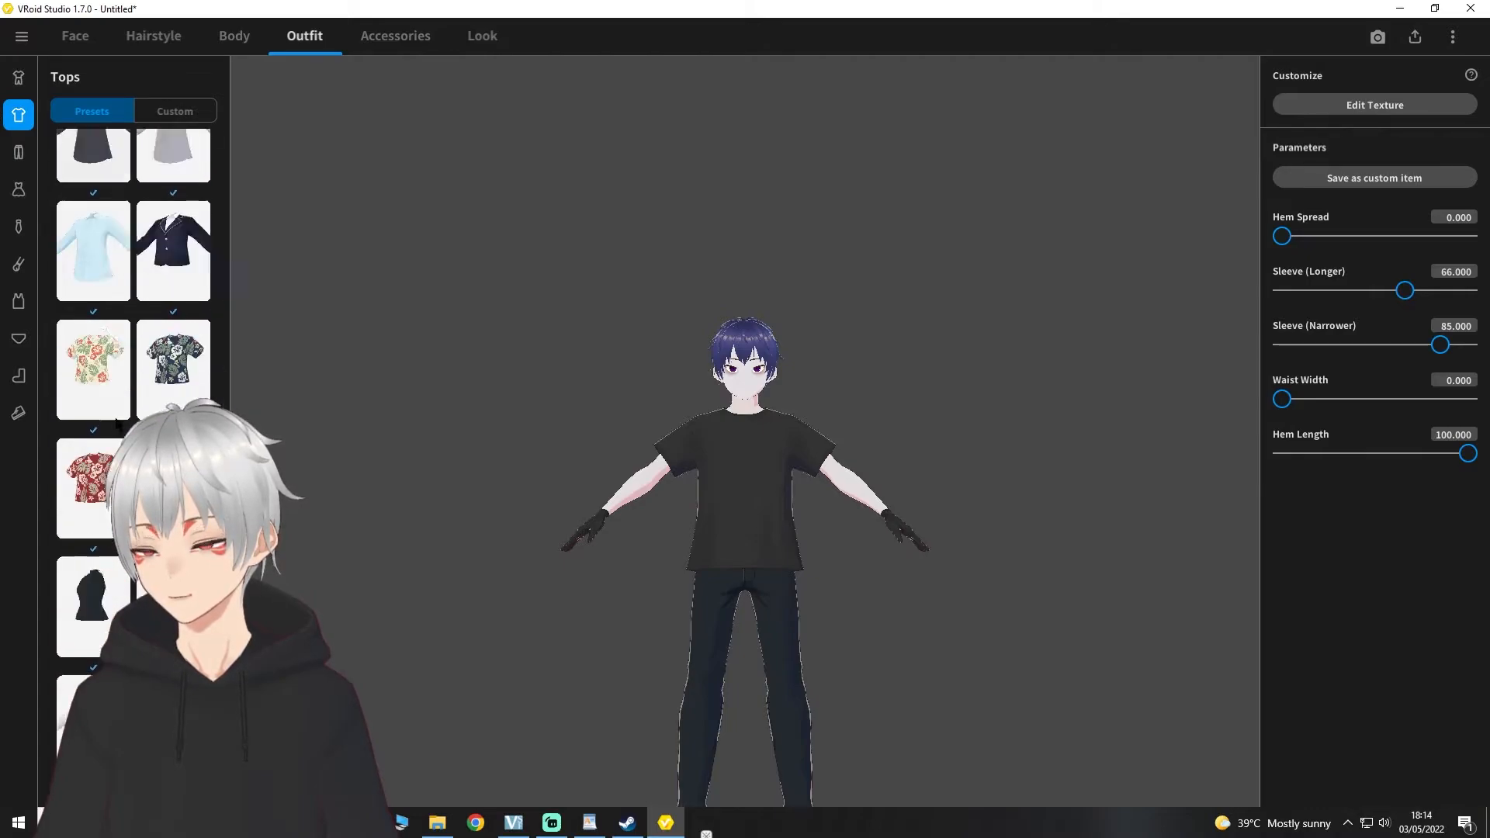
scroll(99, 512, "up", 15)
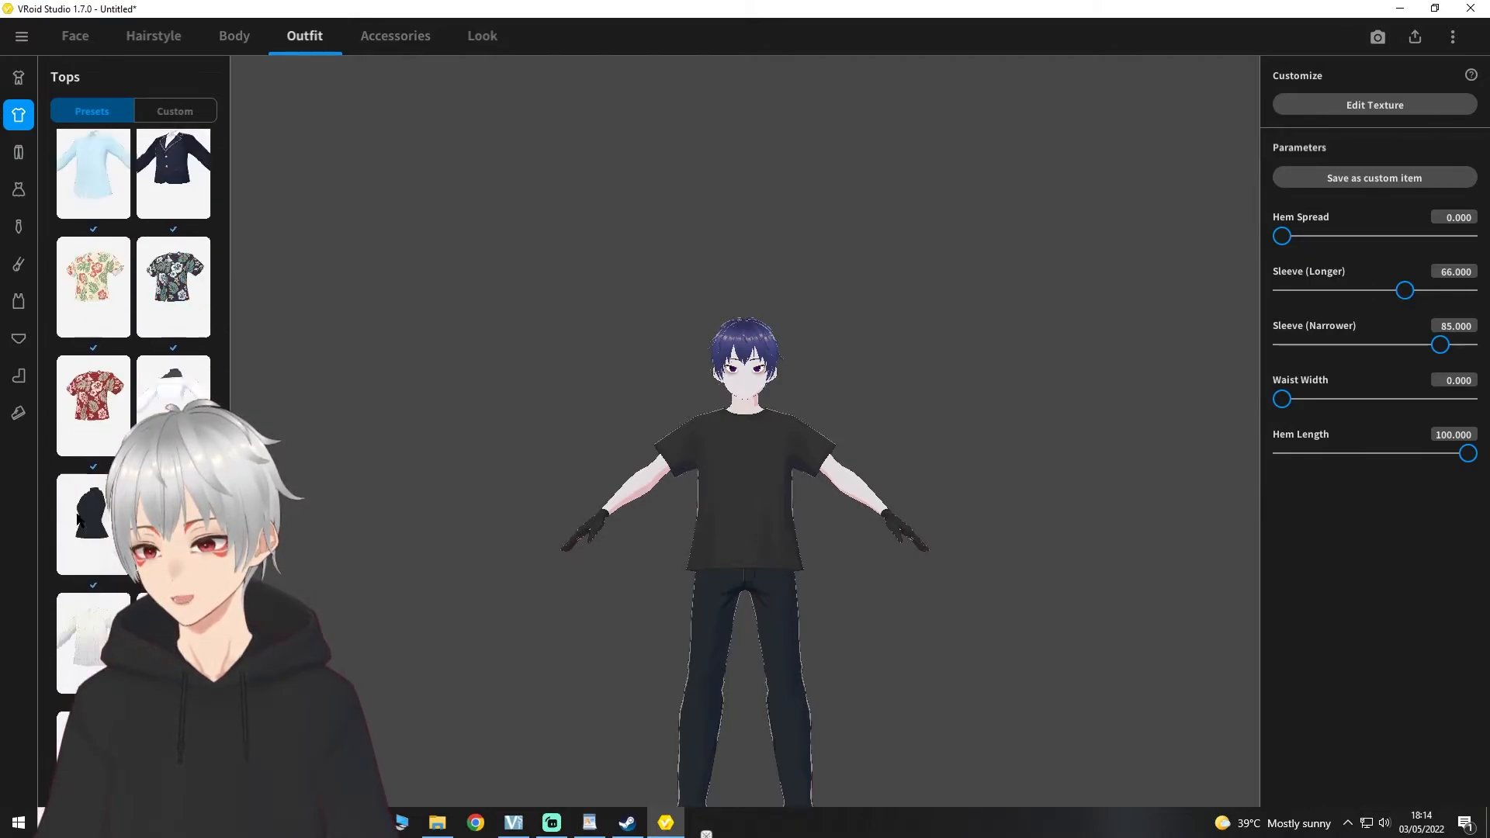
scroll(63, 479, "up", 5)
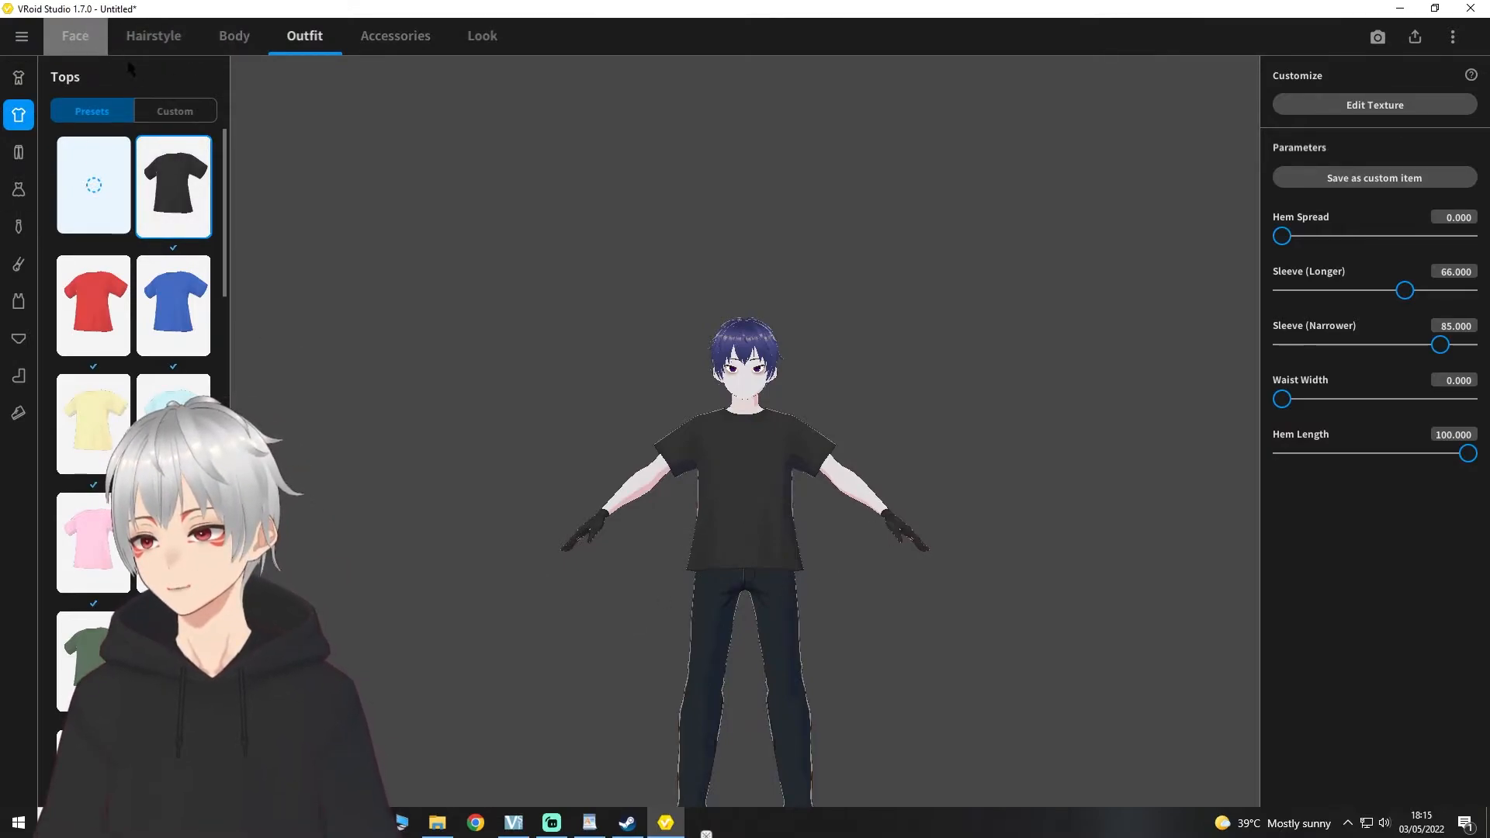
Step: Begin a VRM export of the character, titling the avatar "v 2" and filling in the creator's name
left_click(76, 35)
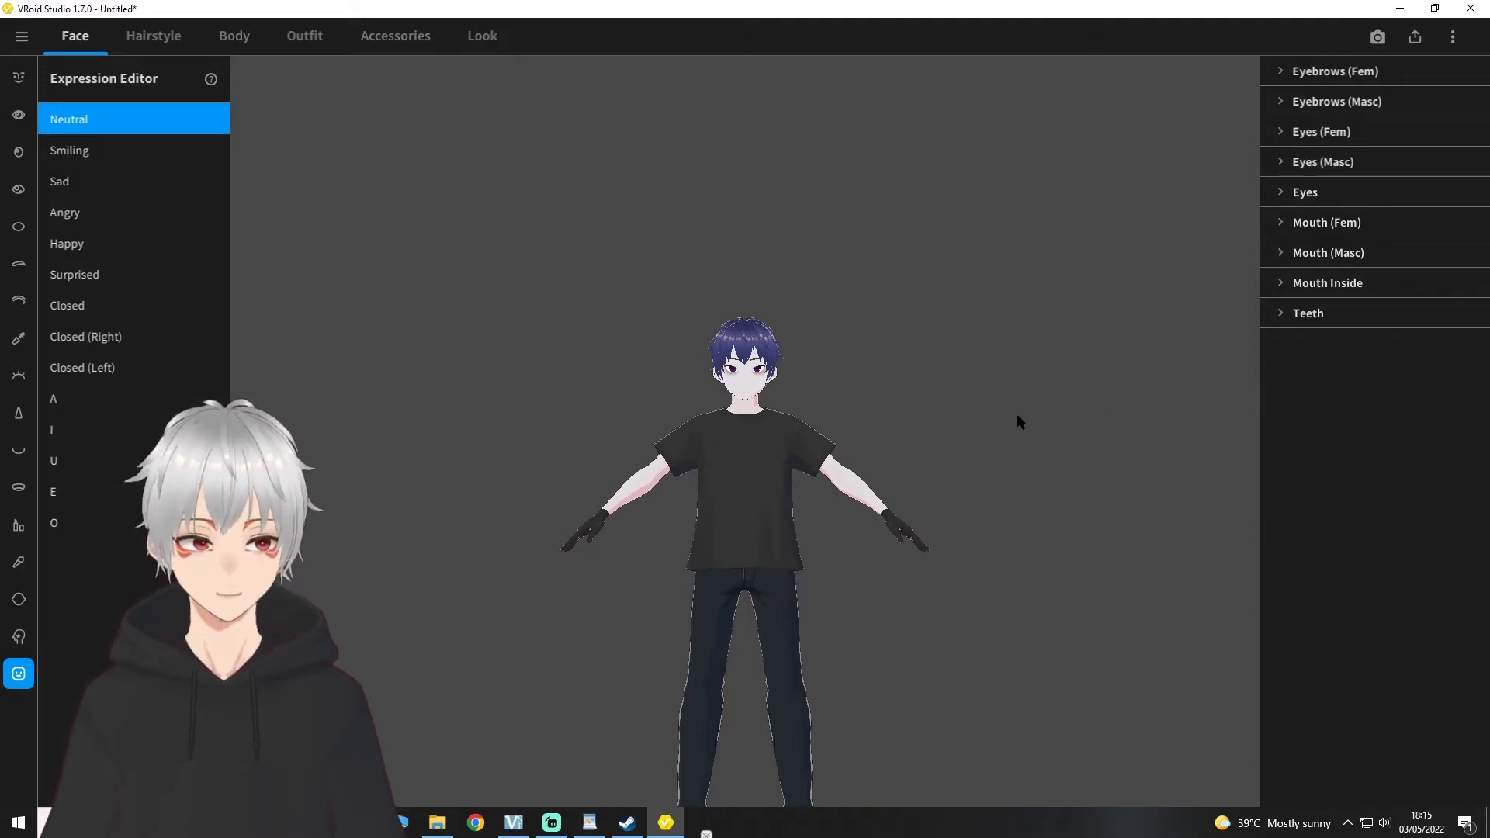
left_click(1415, 38)
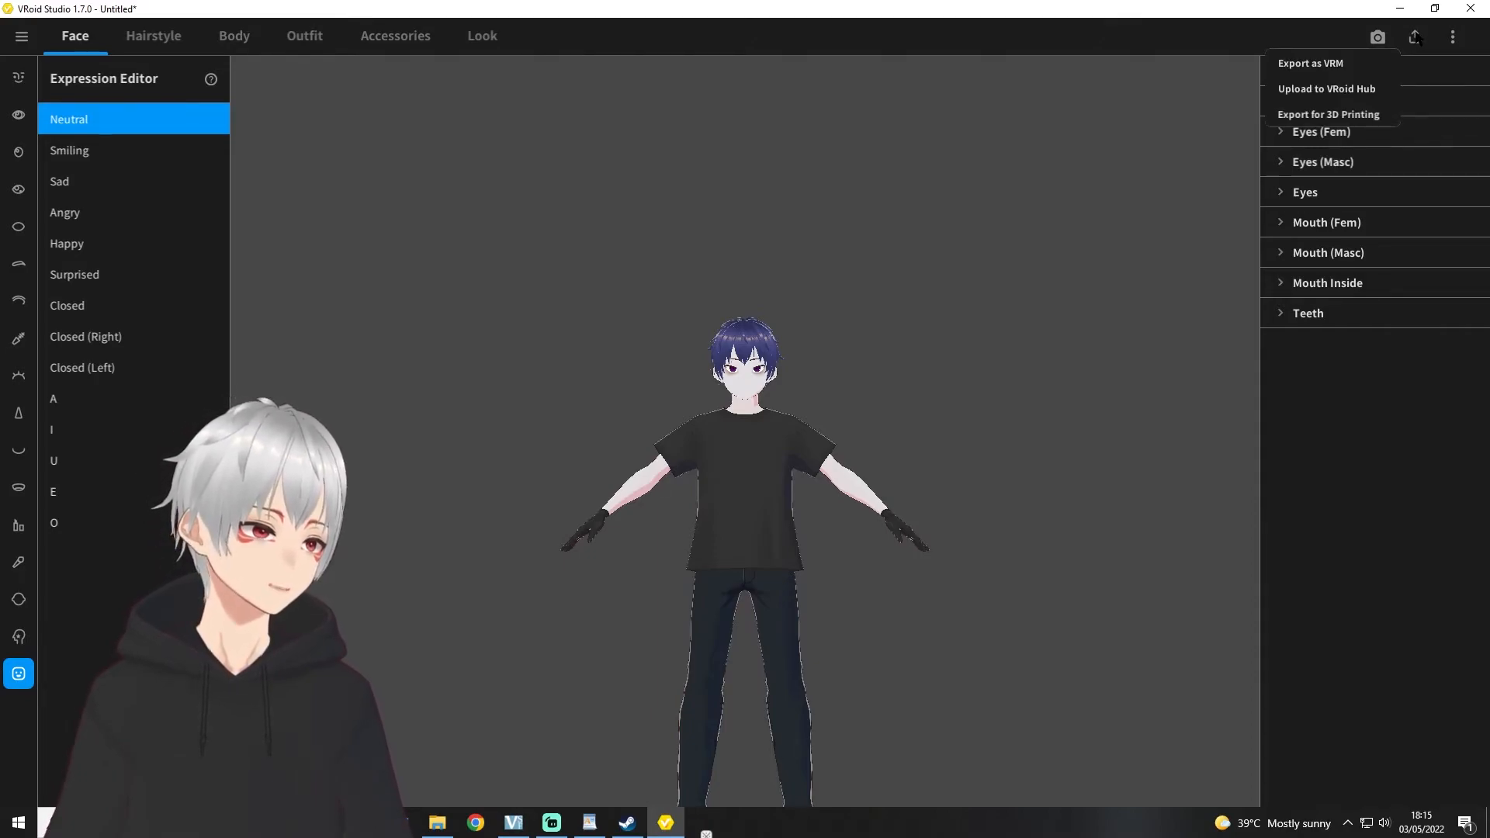
left_click(1304, 63)
left_click(598, 264)
type("v2")
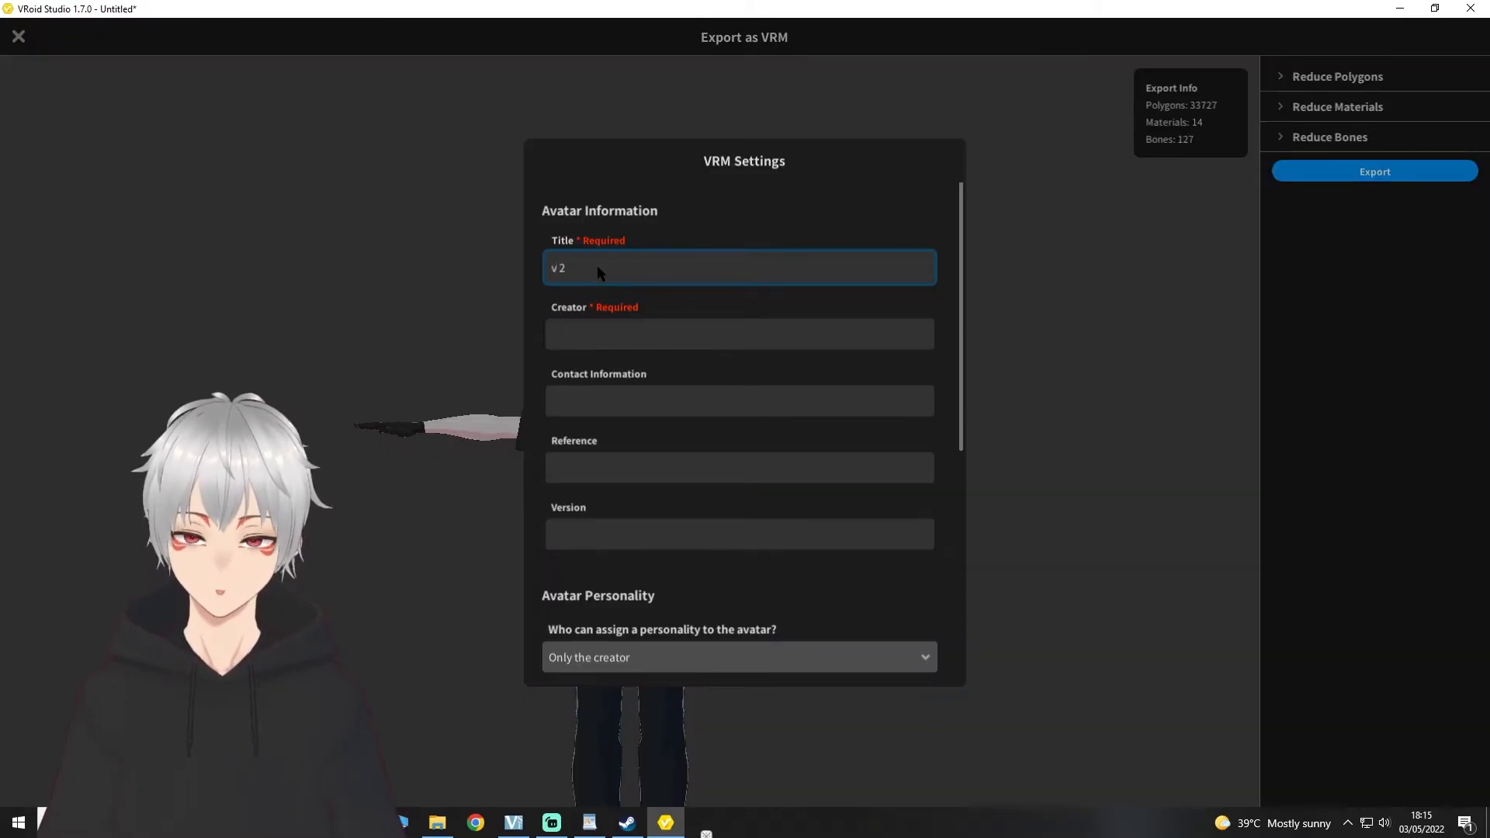
scroll(707, 443, "down", 3)
scroll(706, 443, "down", 4)
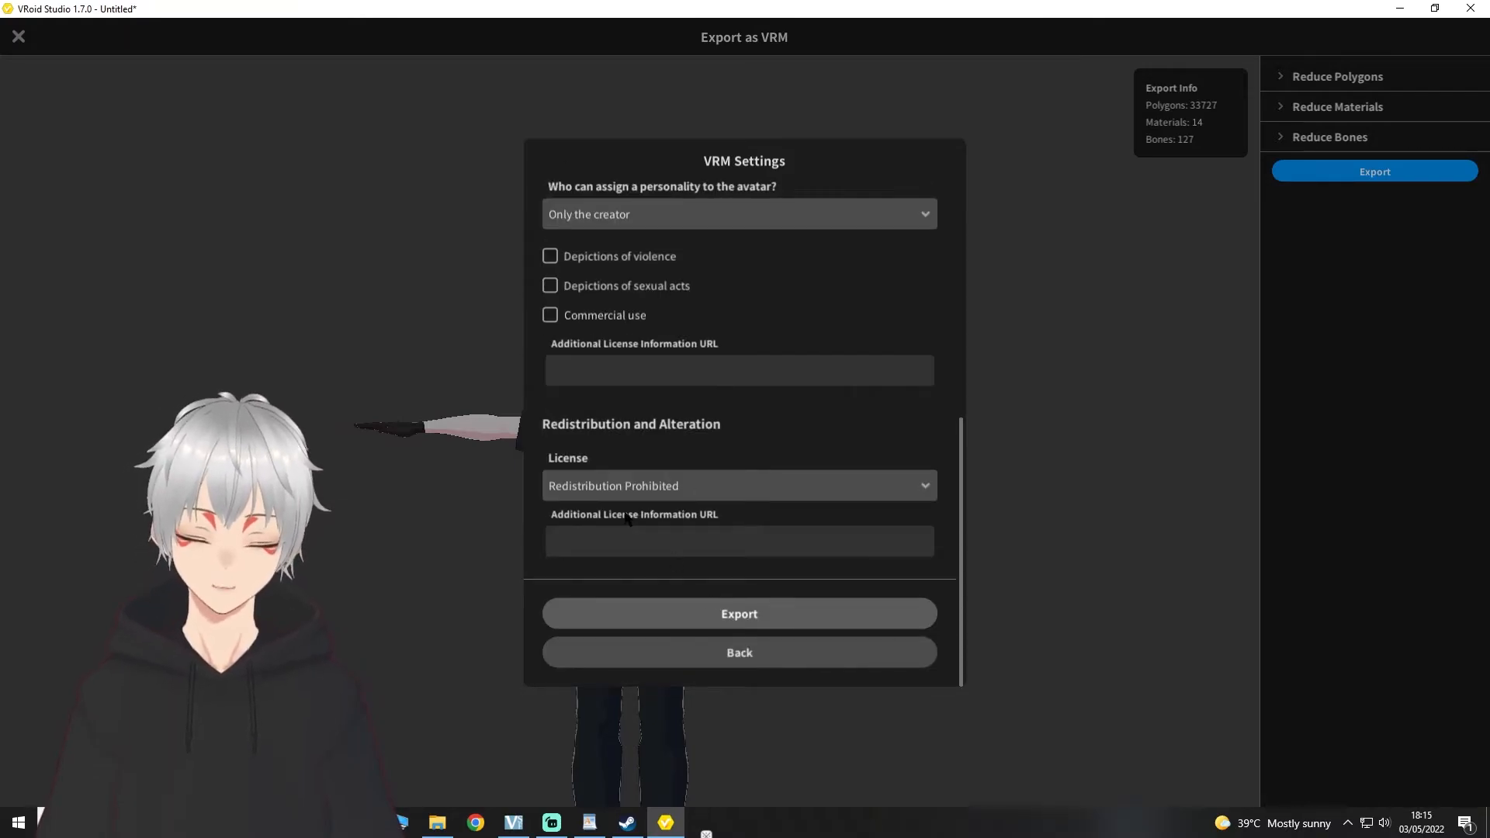
left_click(663, 337)
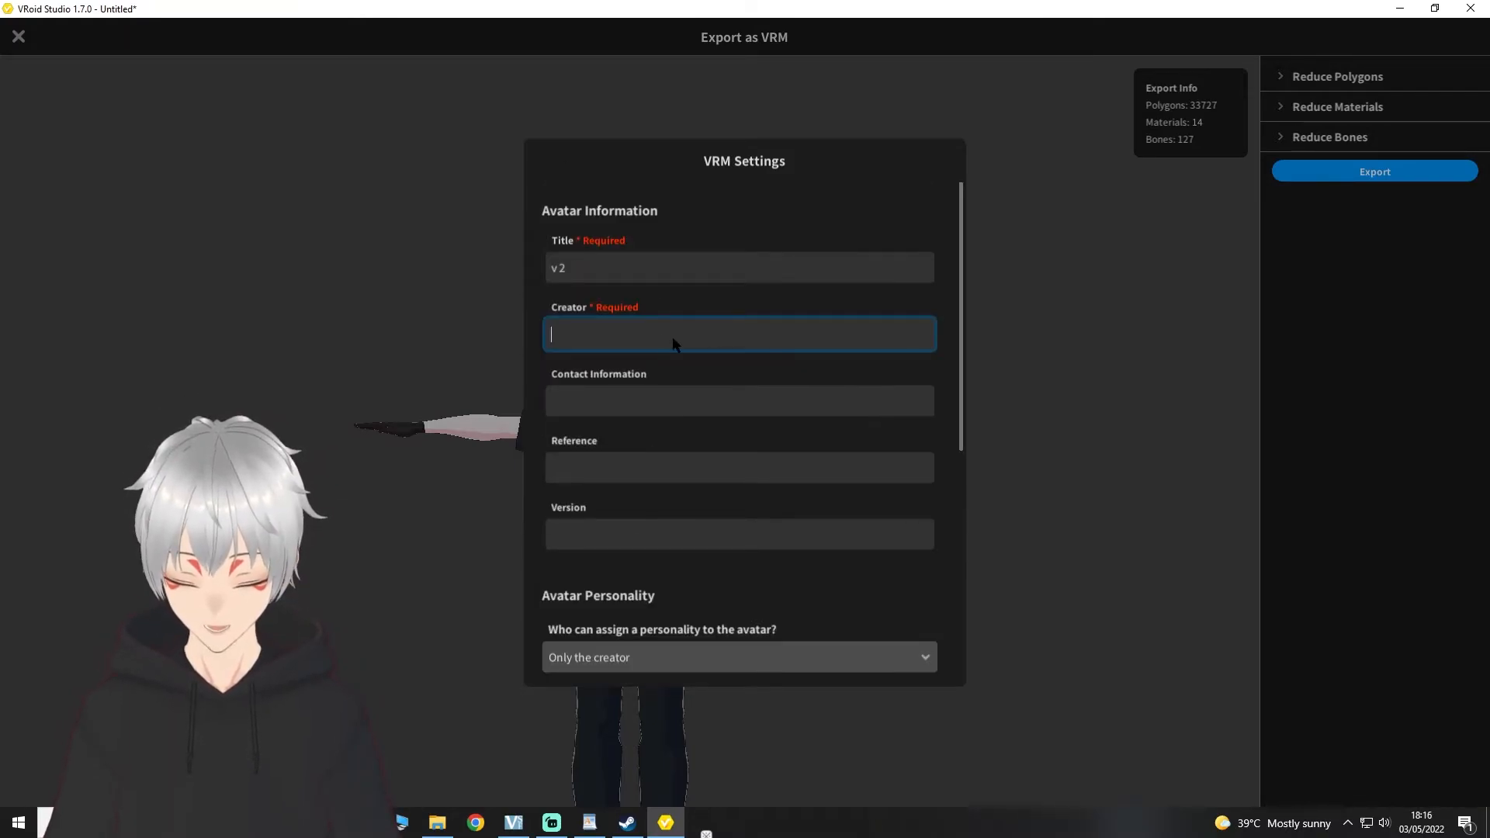
type("drblack")
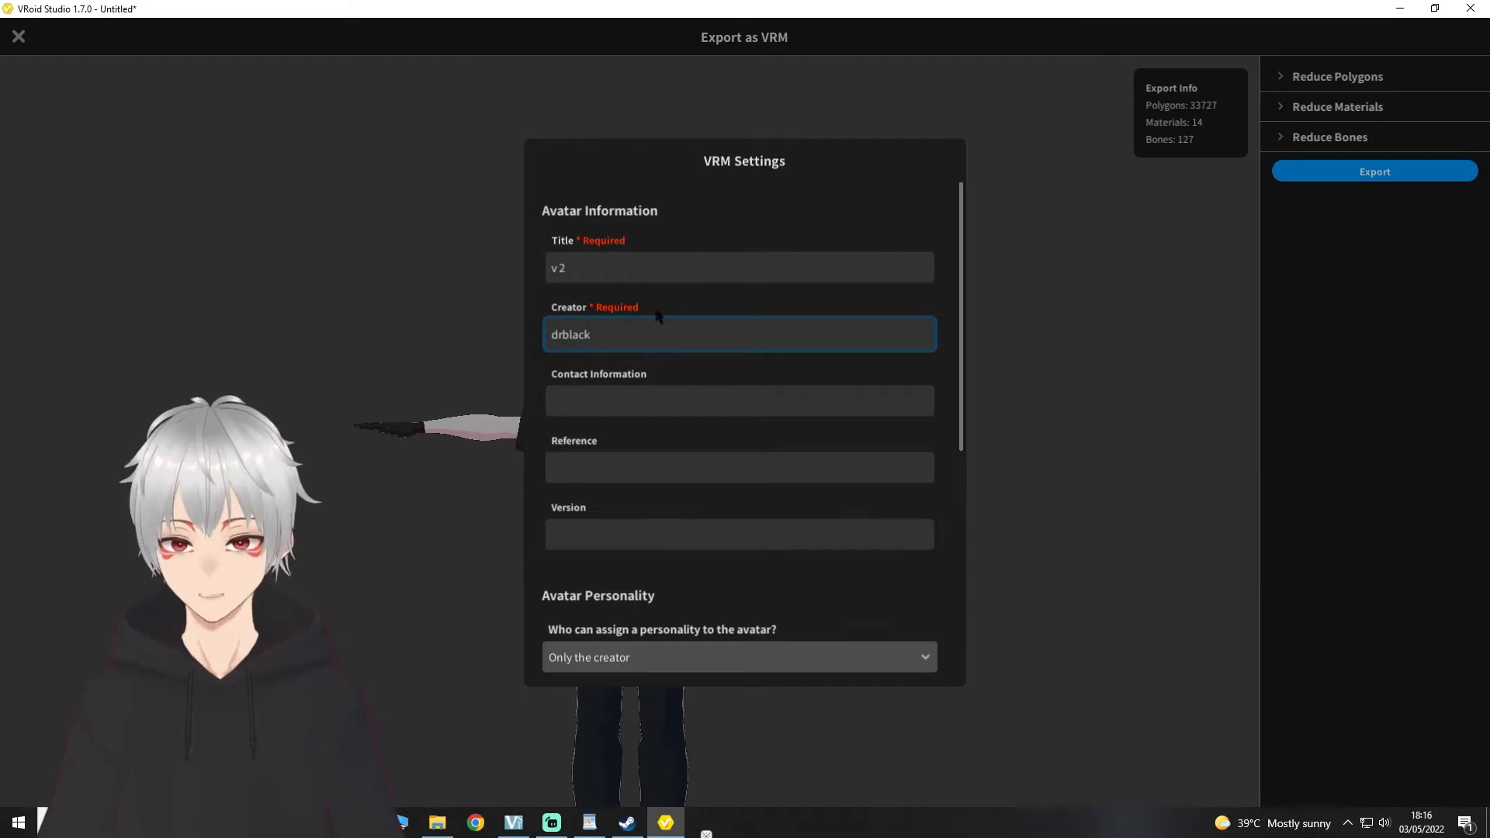
Step: Export the avatar with the default usage permissions and save it as a VRM file named v 2 in the vtube folder
scroll(660, 466, "down", 7)
left_click(635, 601)
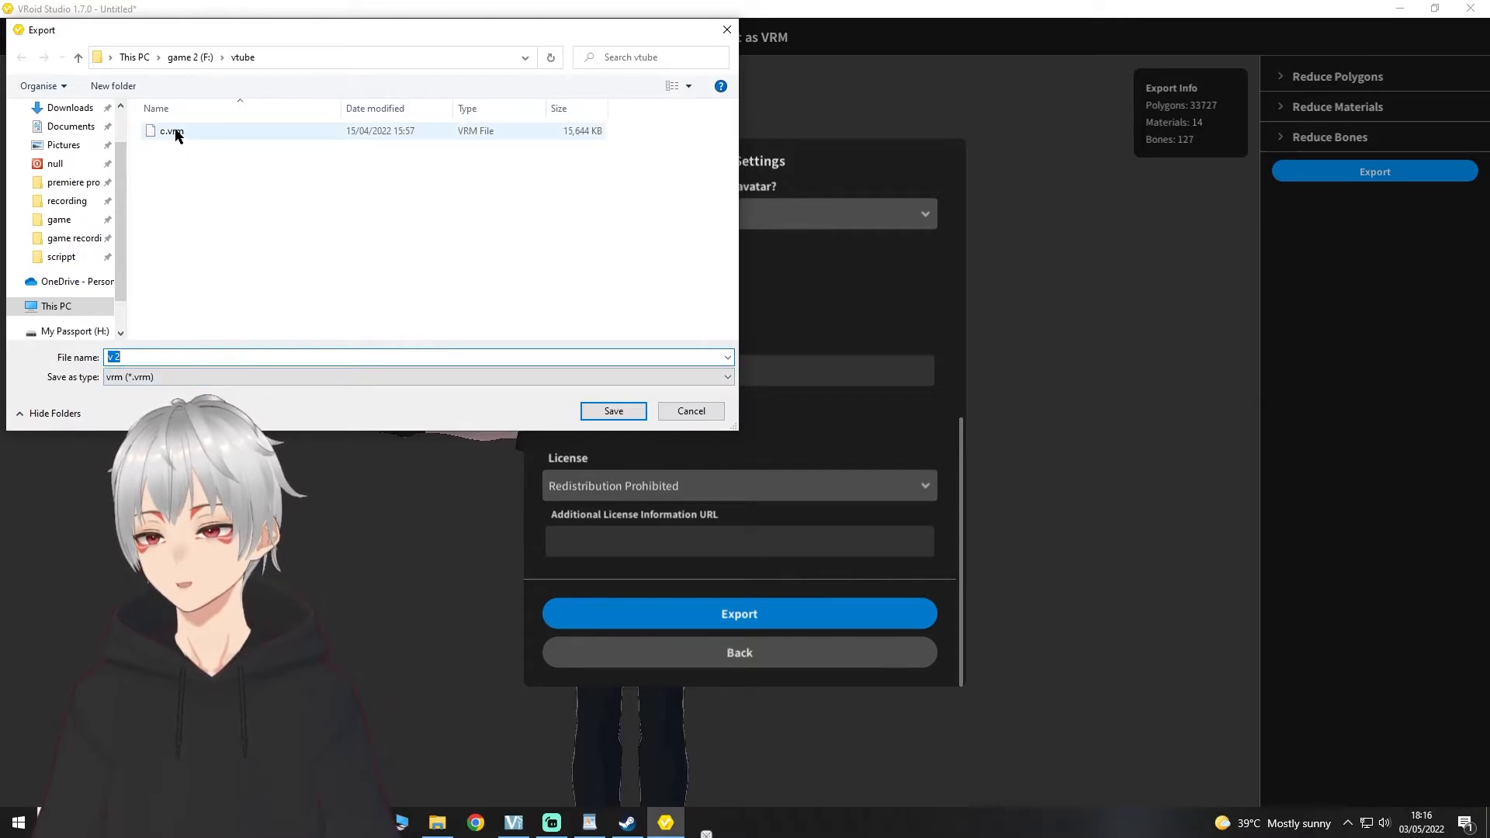
left_click(603, 411)
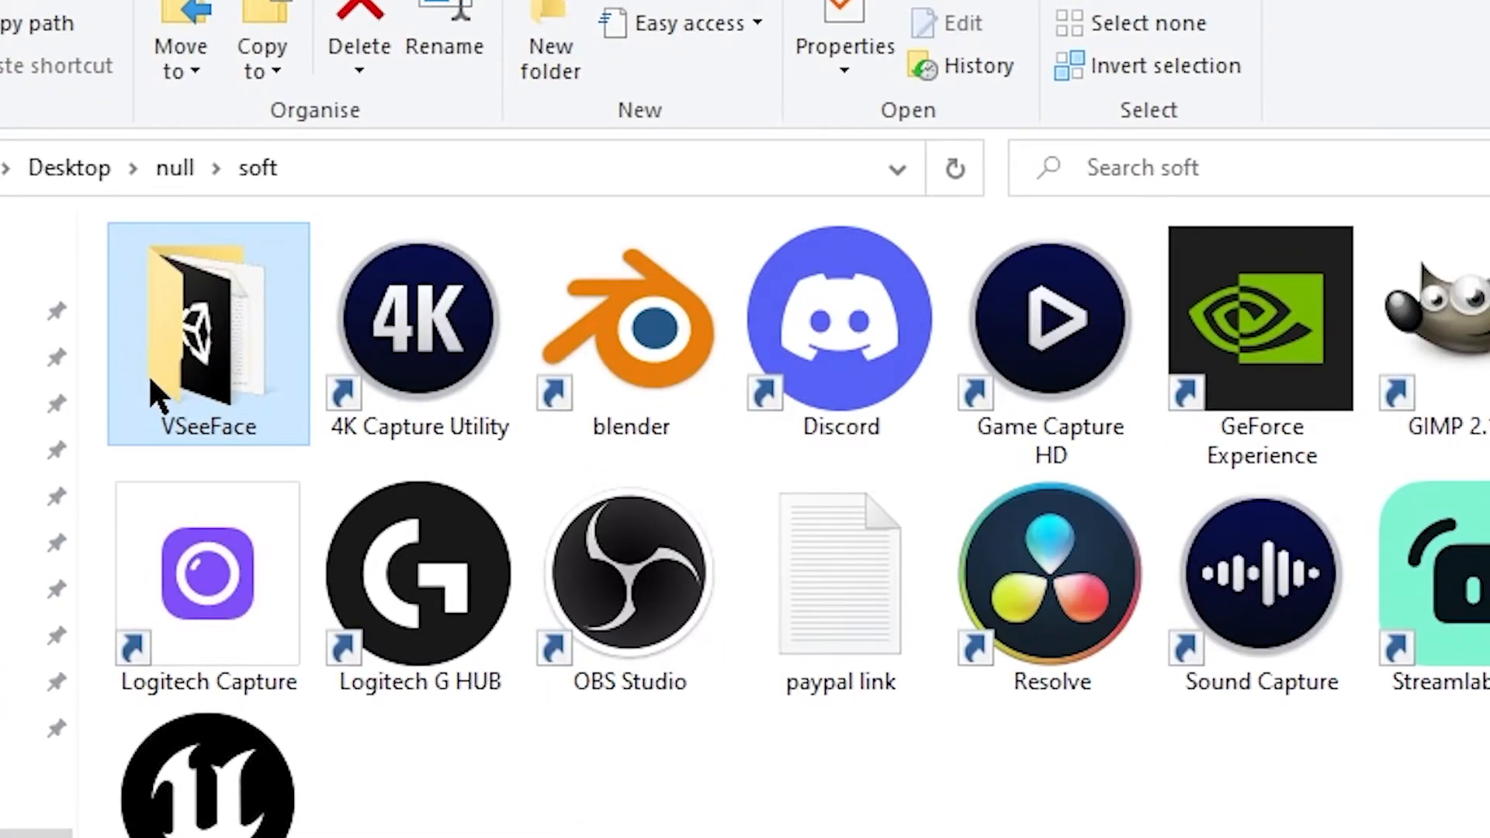
Step: Launch VSeeFace from its folder inside soft and add v 2.vrm as a local avatar
double_click(152, 383)
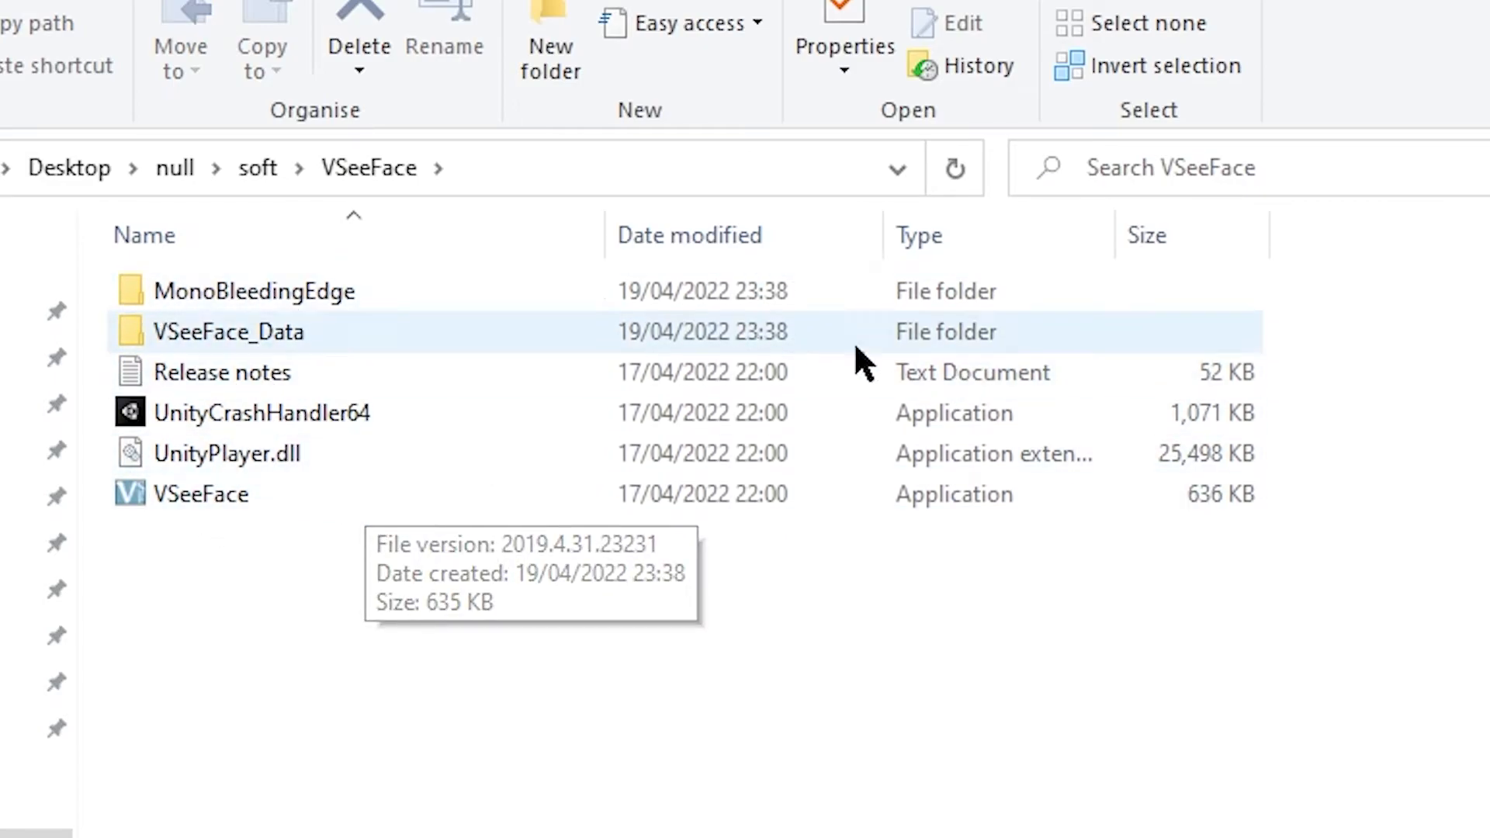
double_click(206, 477)
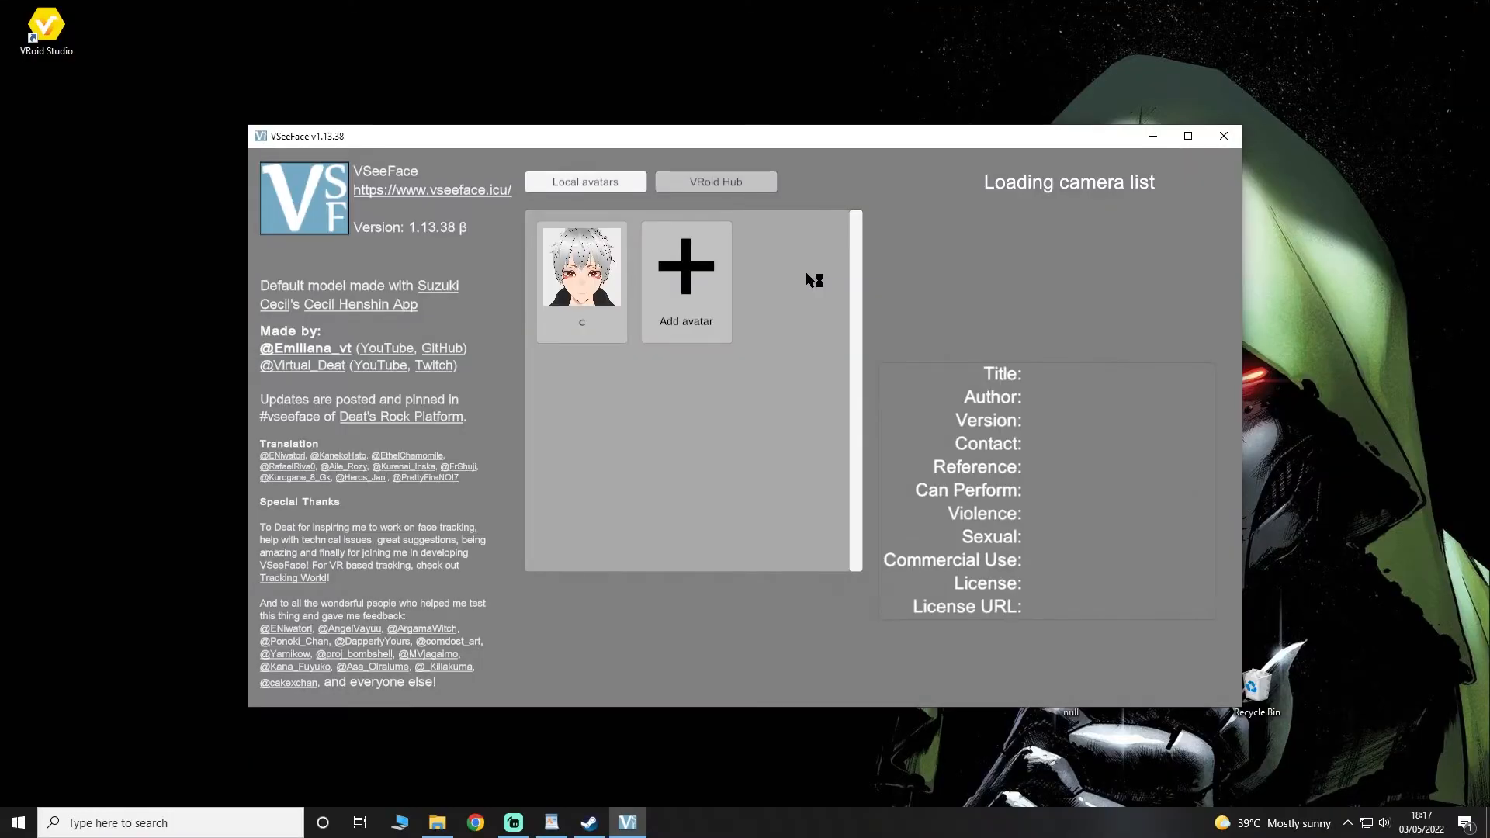
left_click(687, 279)
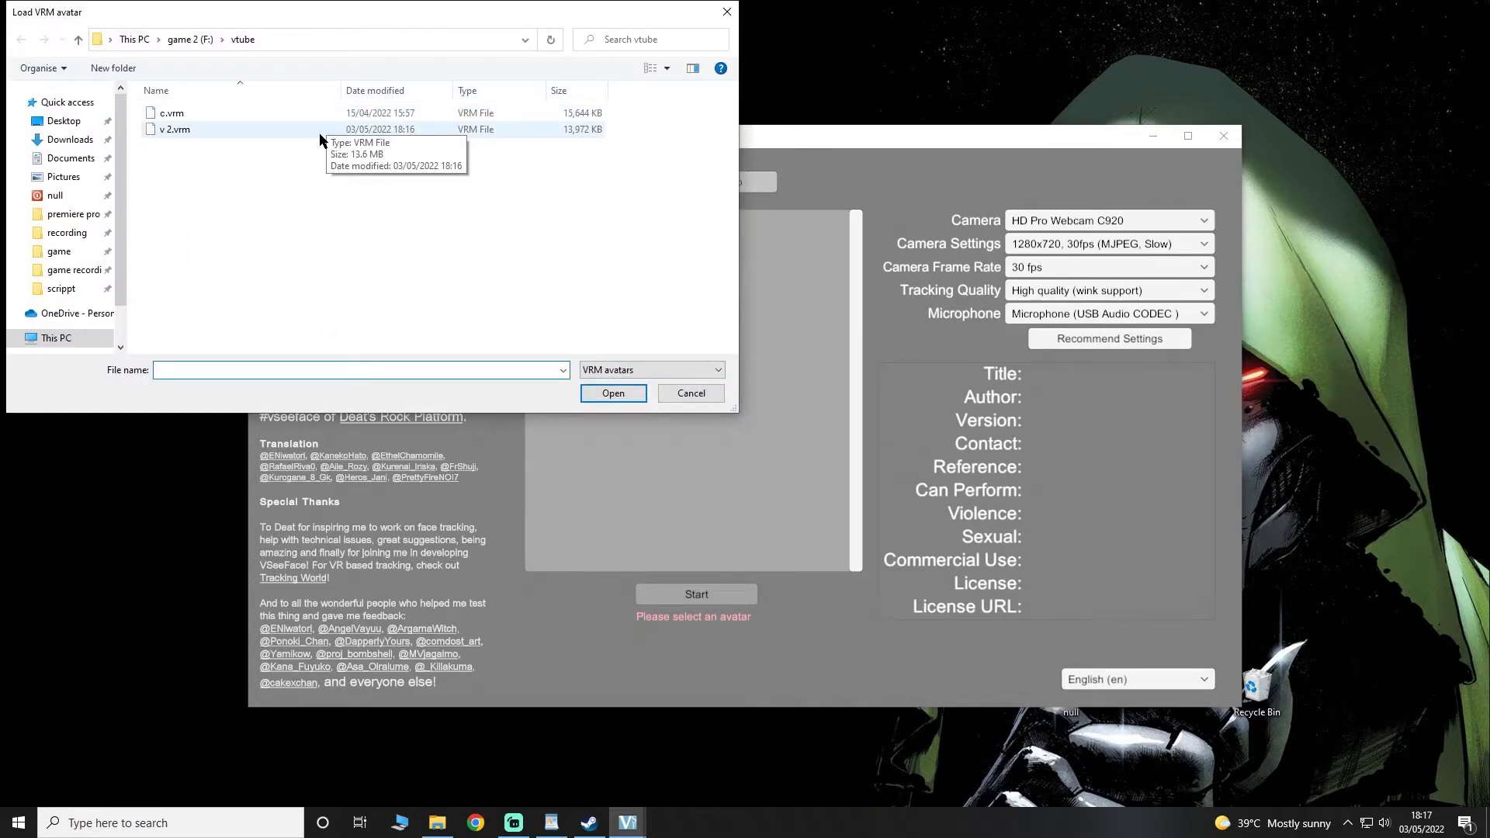
left_click(319, 132)
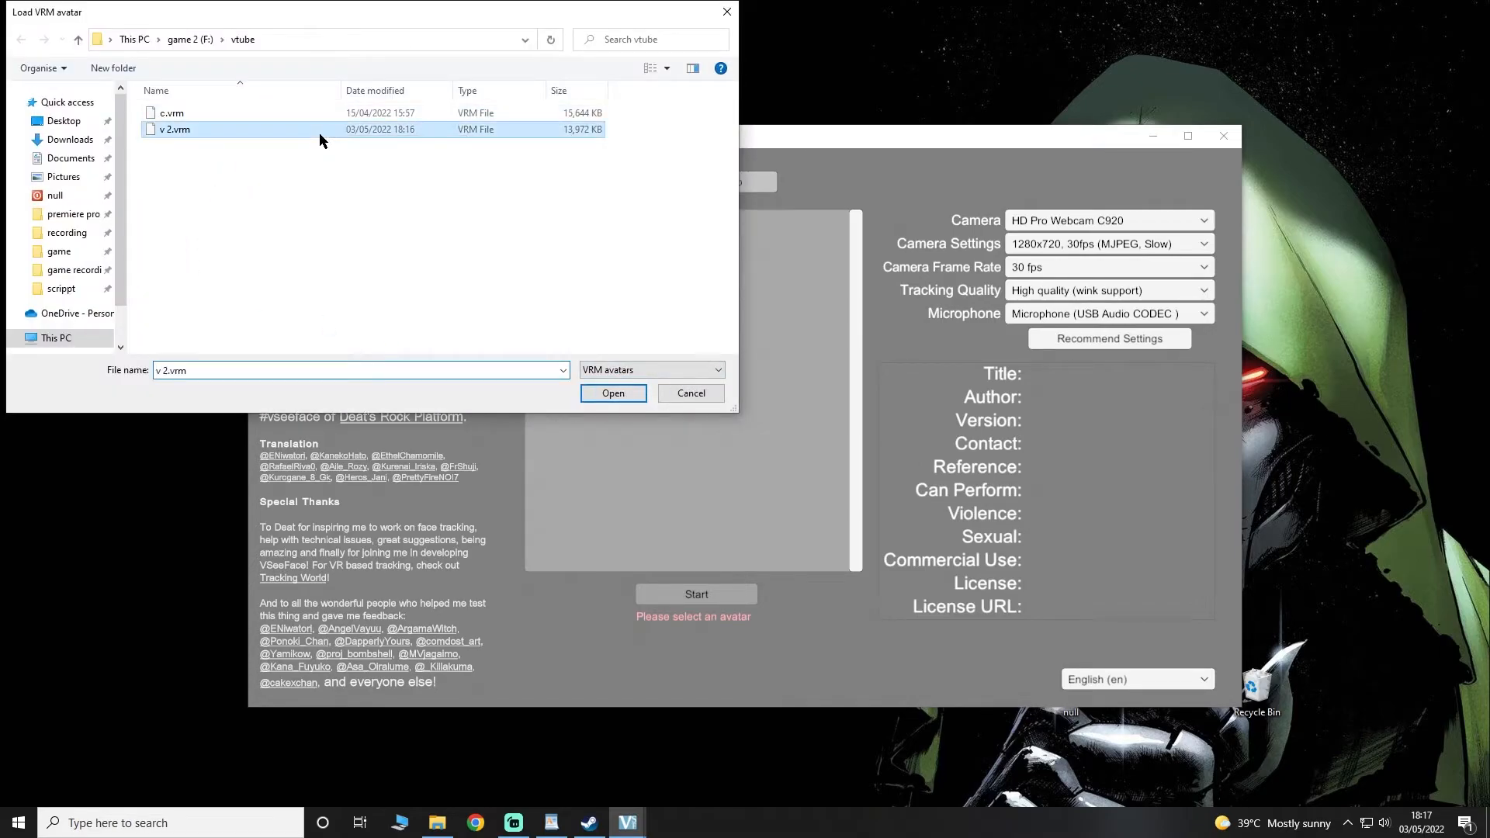
left_click(612, 399)
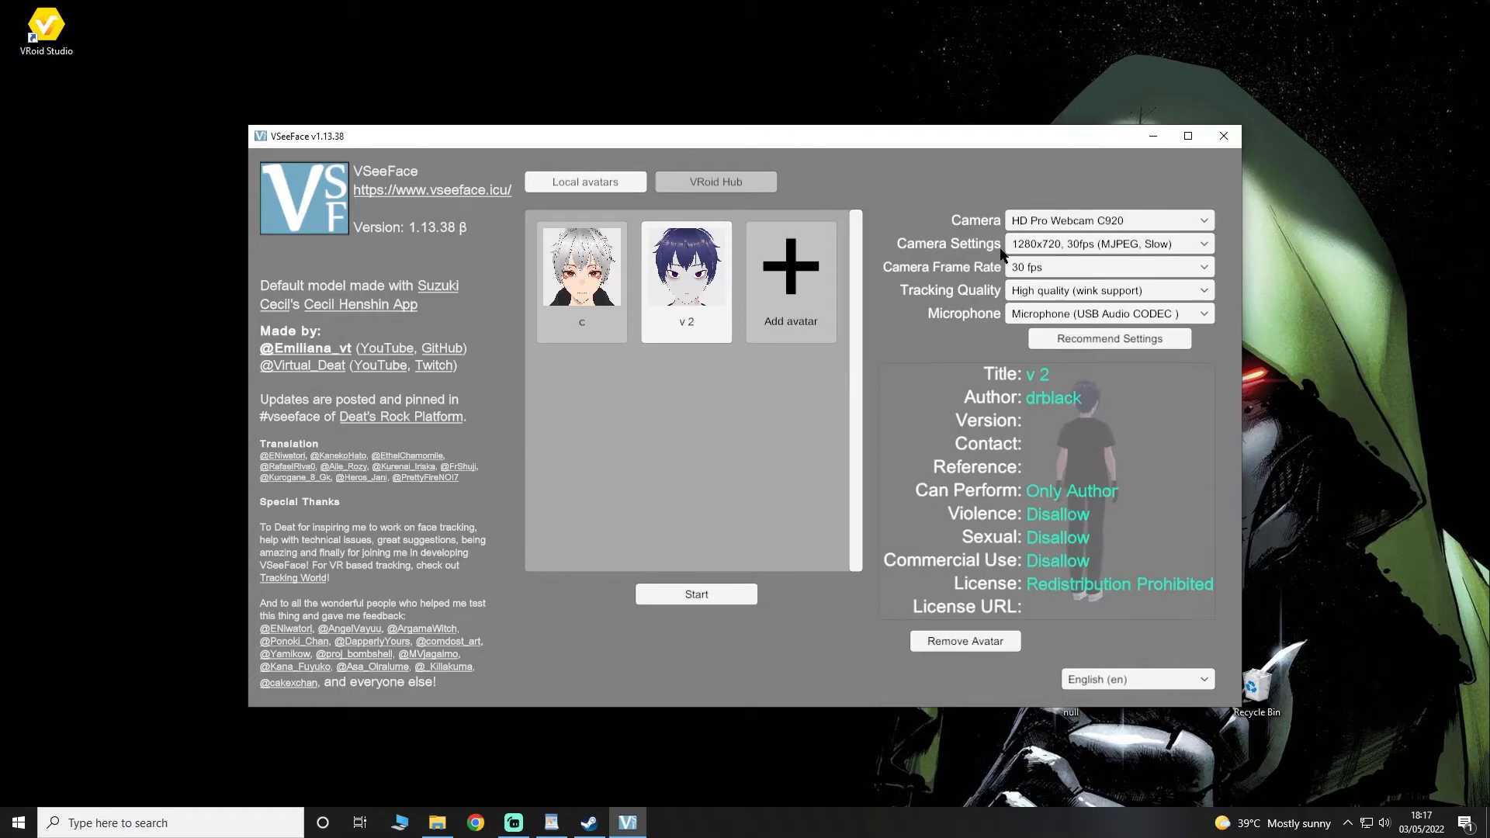
Step: Examine the camera settings and the available tracking quality options for the v 2 avatar
left_click(1057, 247)
left_click(1000, 268)
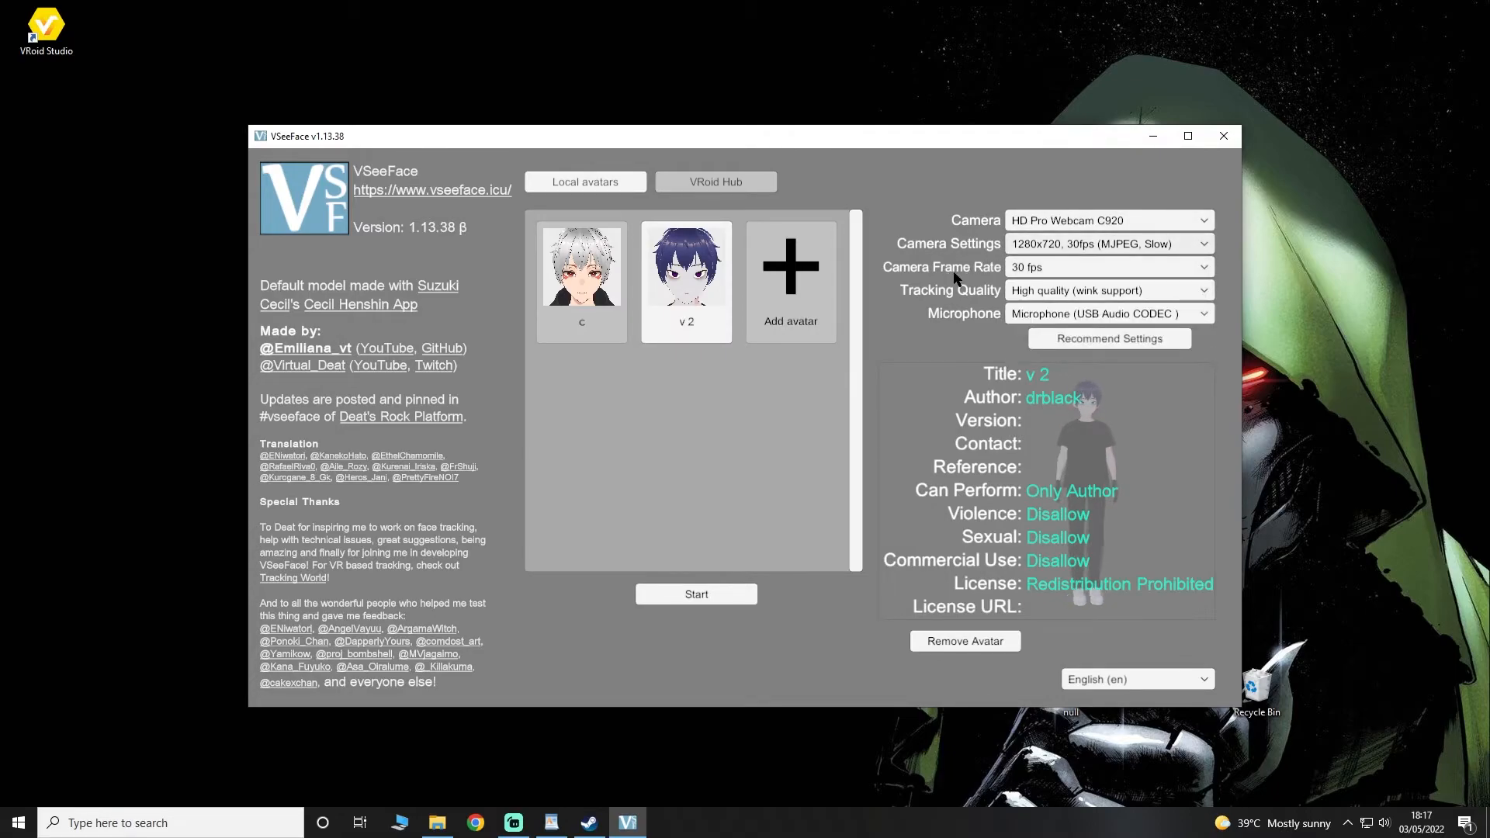
left_click(1023, 293)
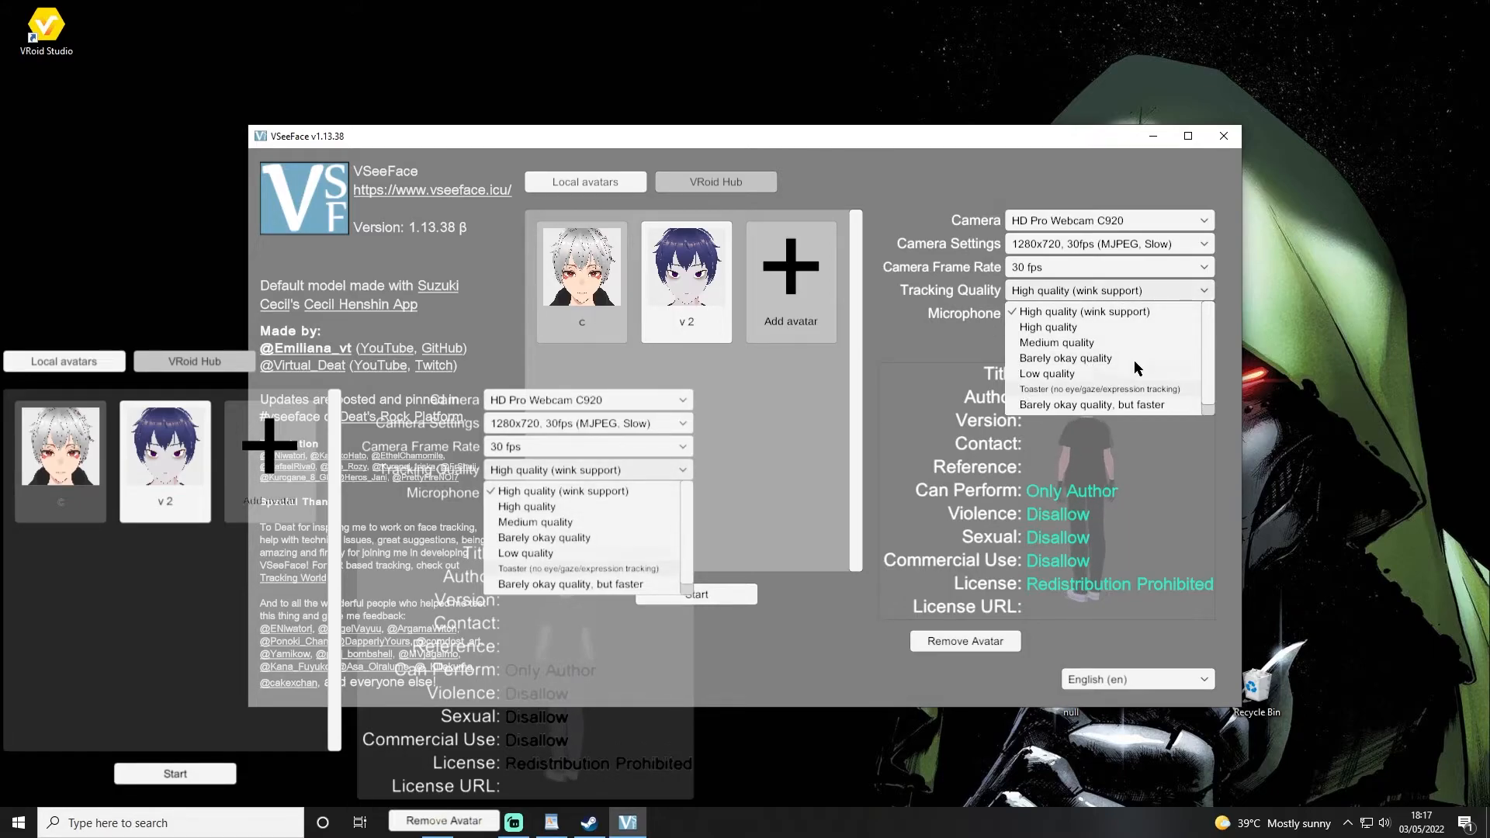
left_click(1202, 294)
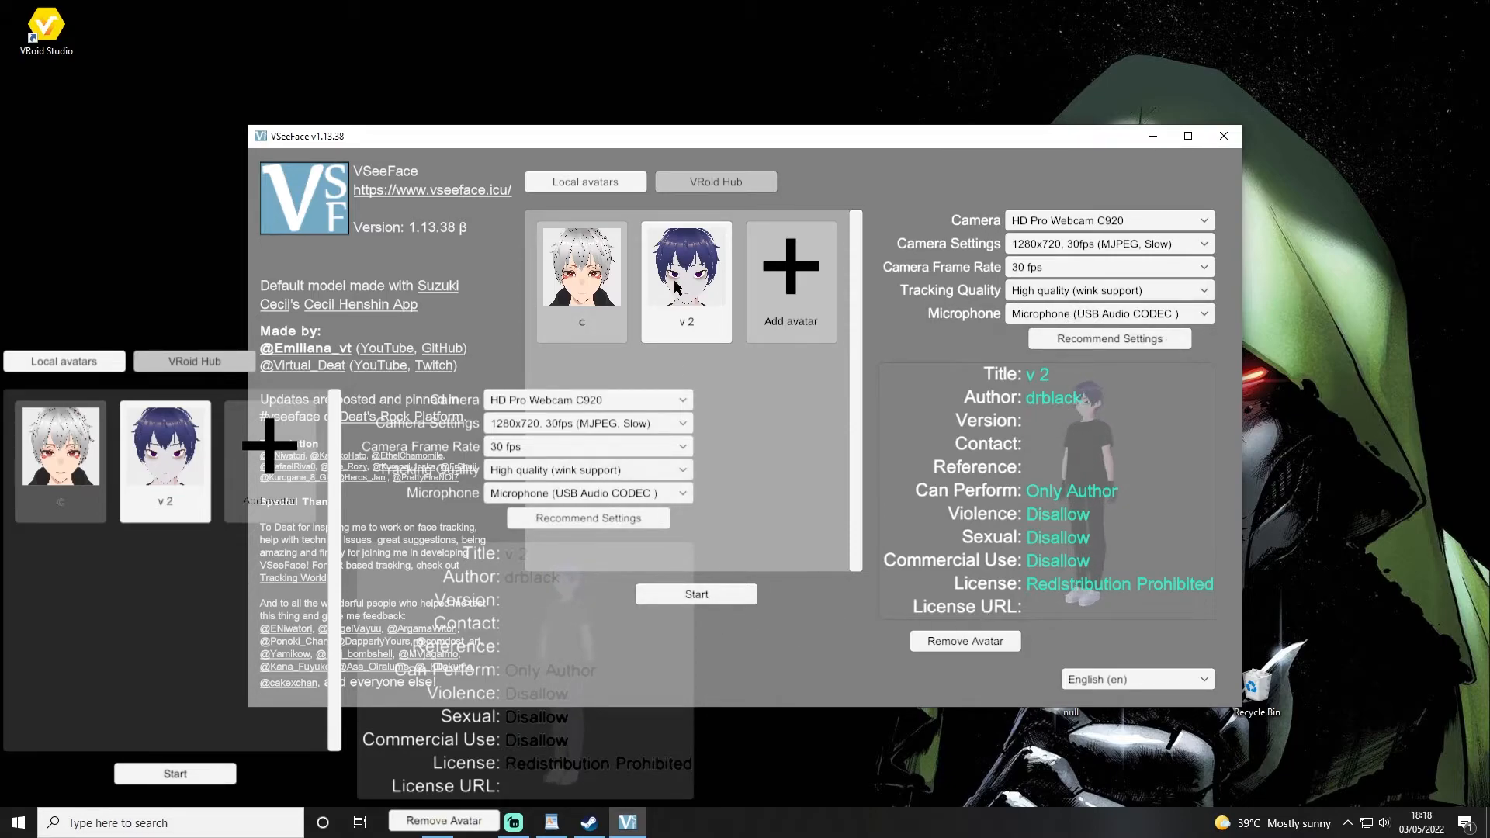
Step: Start face tracking with the v 2 avatar and reset its position
left_click(697, 598)
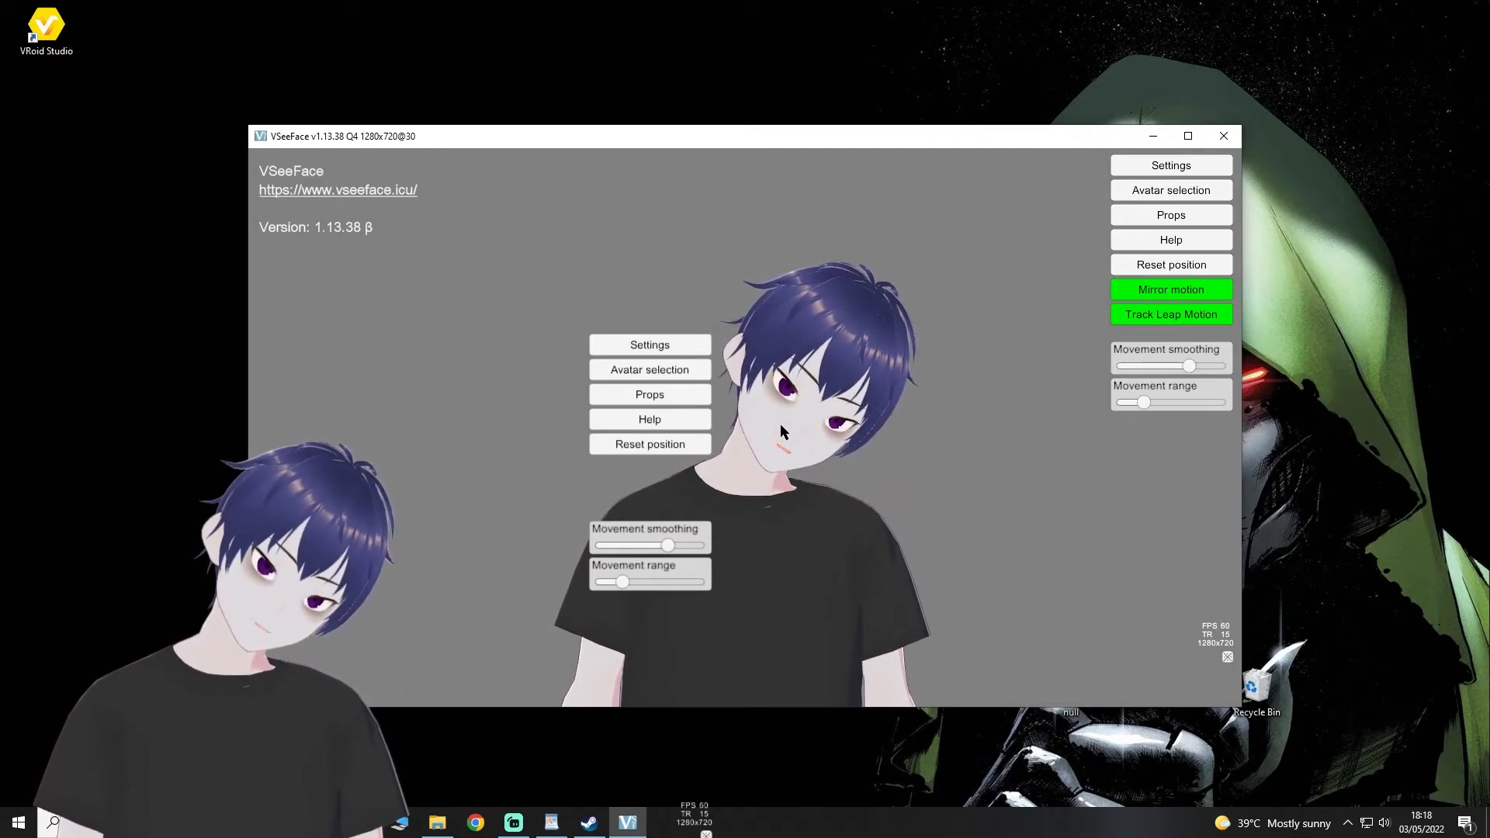
key("r")
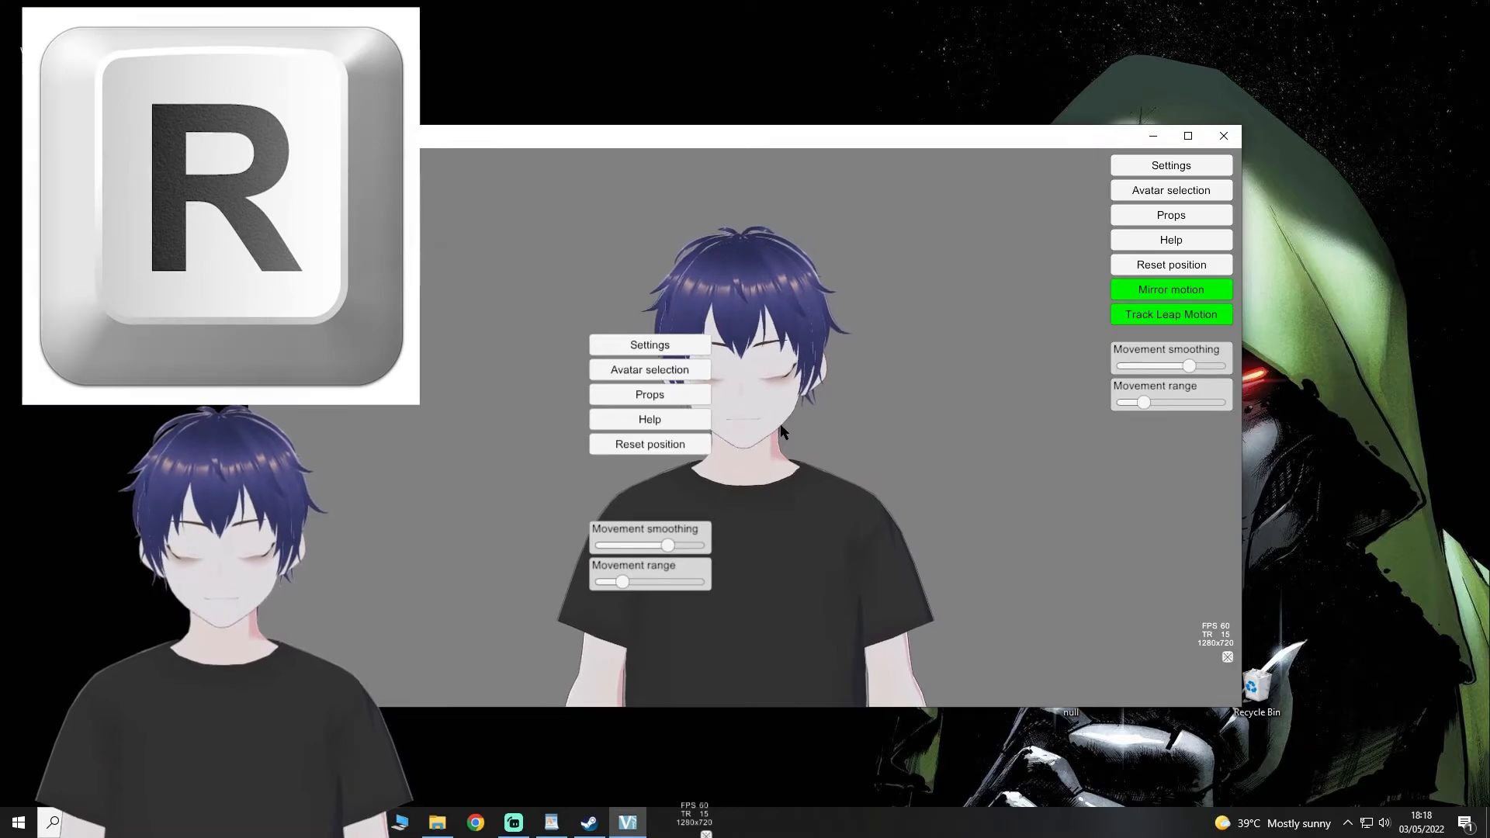
Step: Hide the interface for a transparent background, and preview the avatar overlay on the bare desktop with the open windows minimised
left_click(1227, 657)
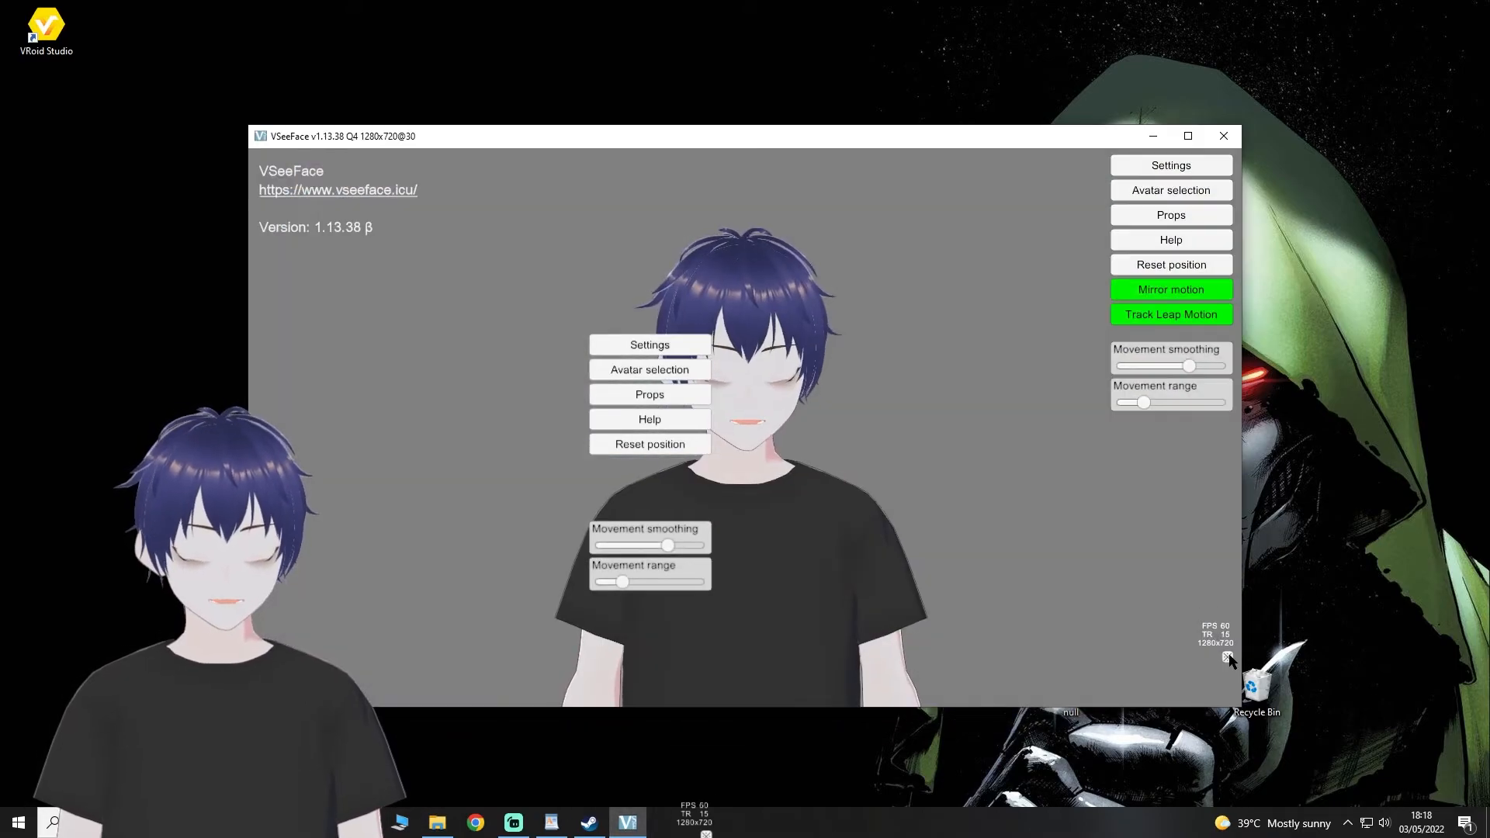
left_click(1227, 658)
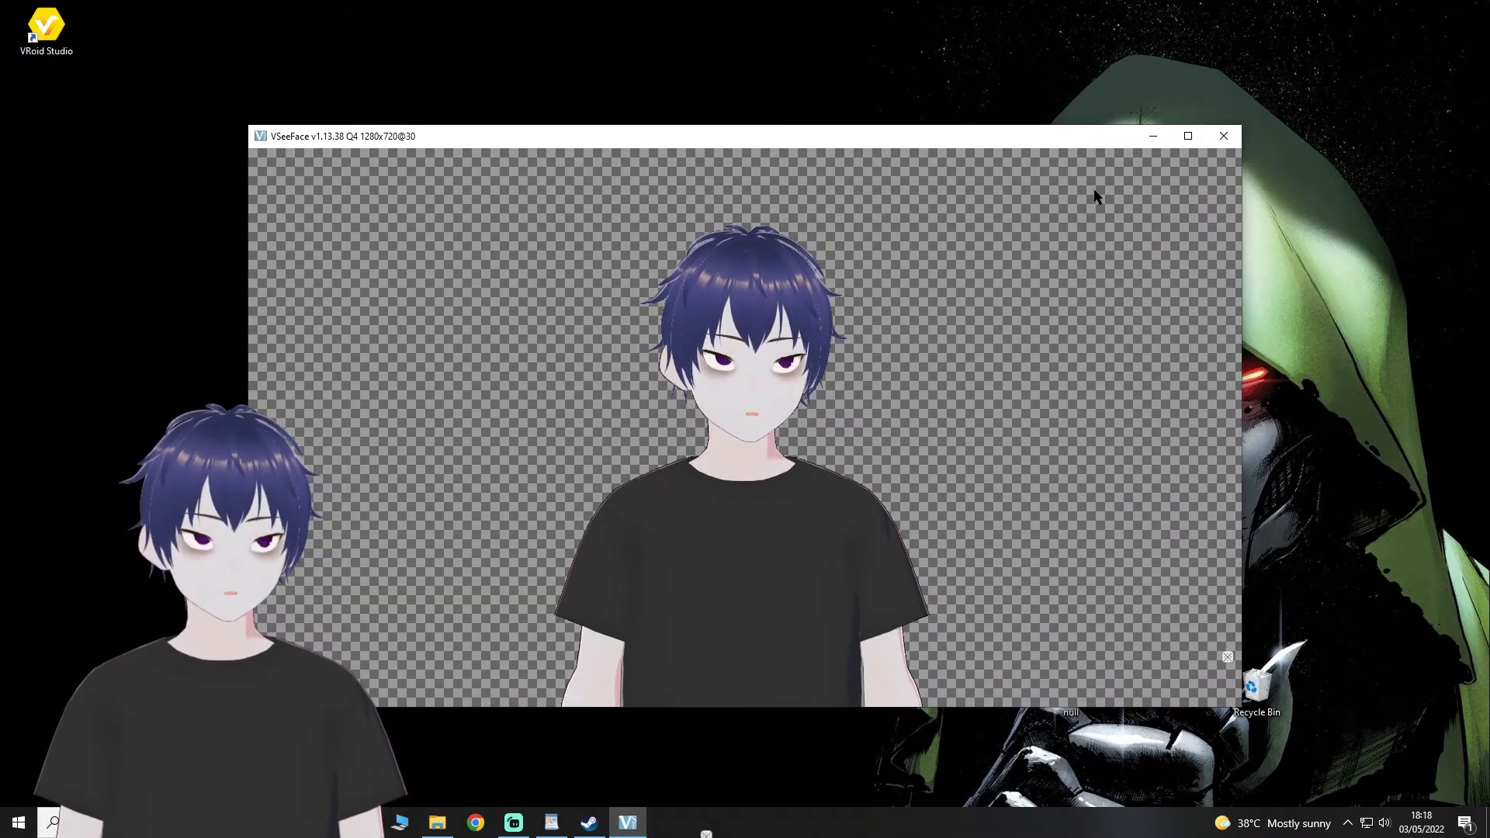
left_click(1152, 140)
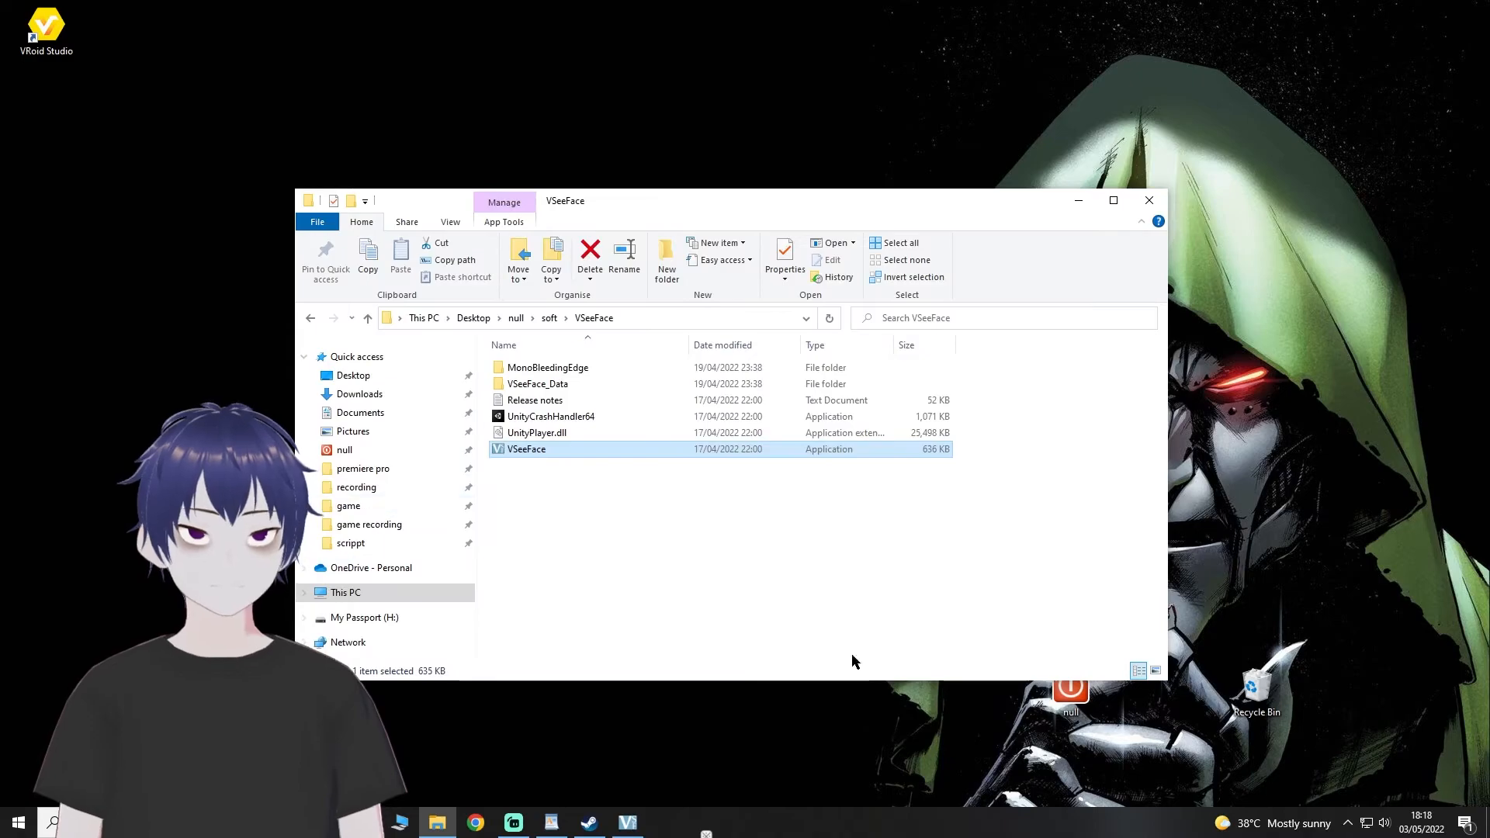
left_click(1078, 199)
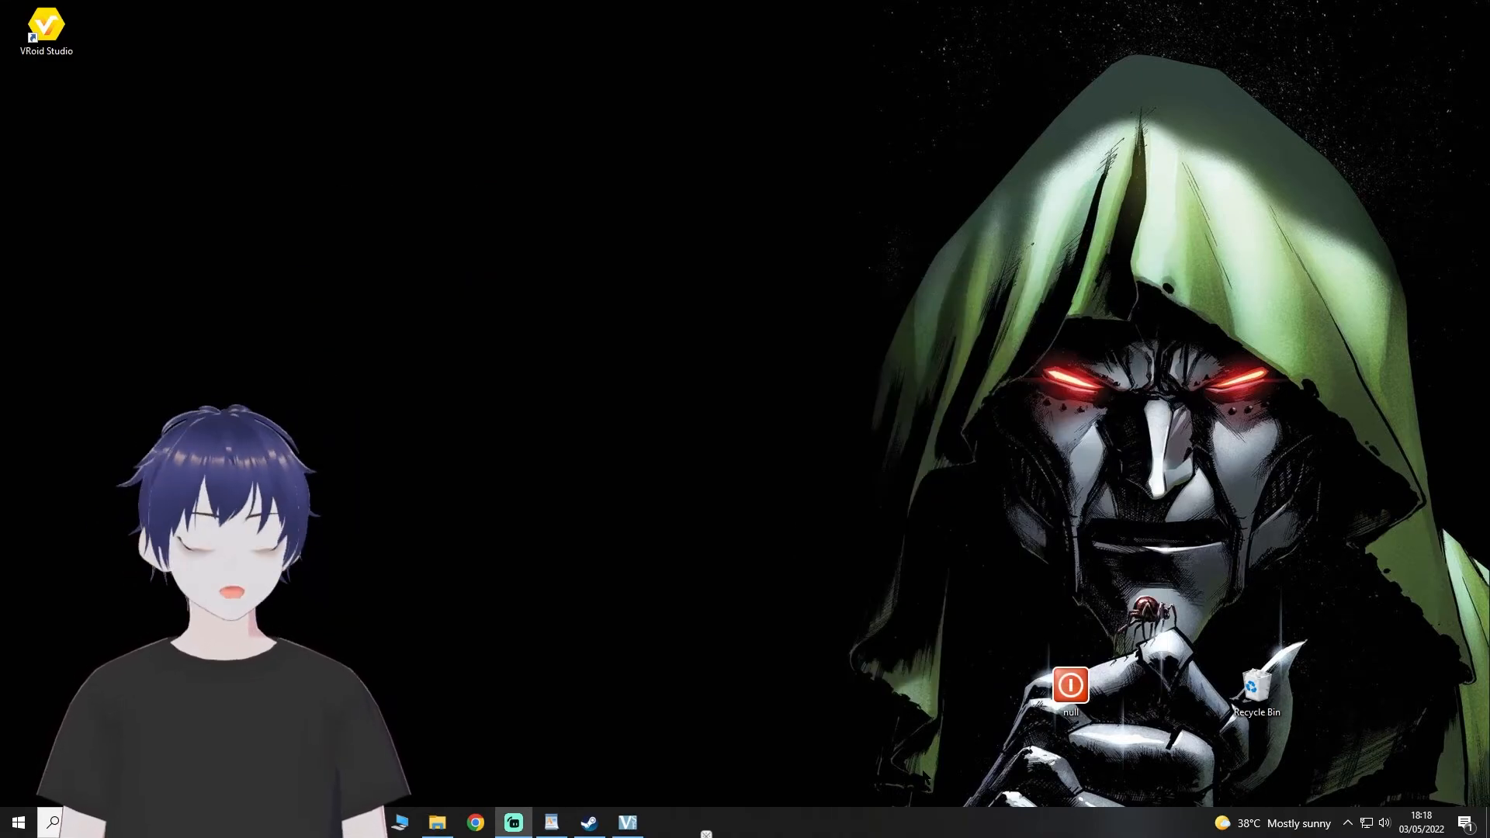
left_click(627, 823)
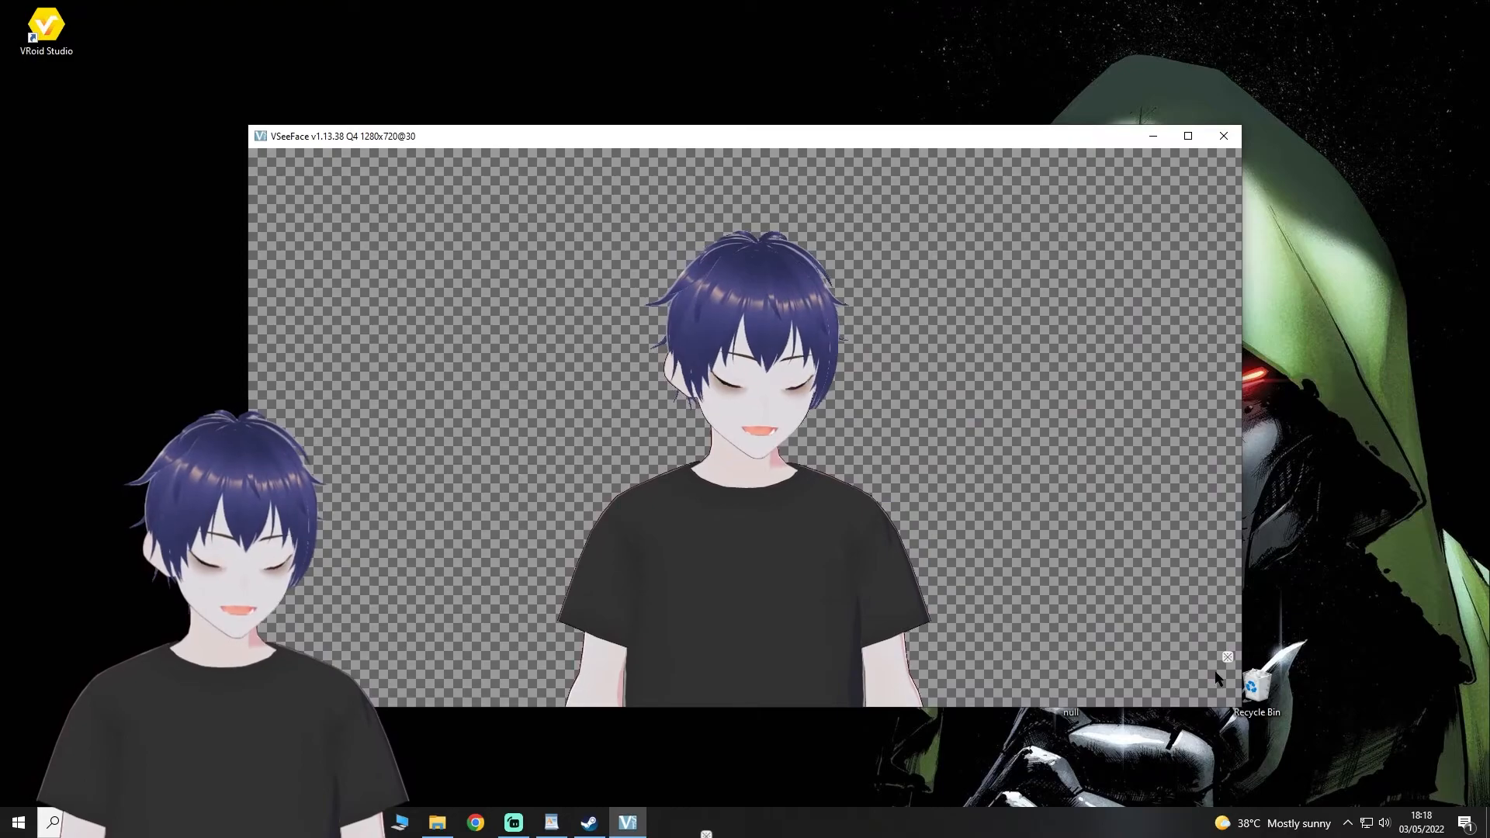
Step: Show the interface again and look over the Leap Motion, effect, light, expression and general settings
left_click(1226, 658)
left_click(1176, 172)
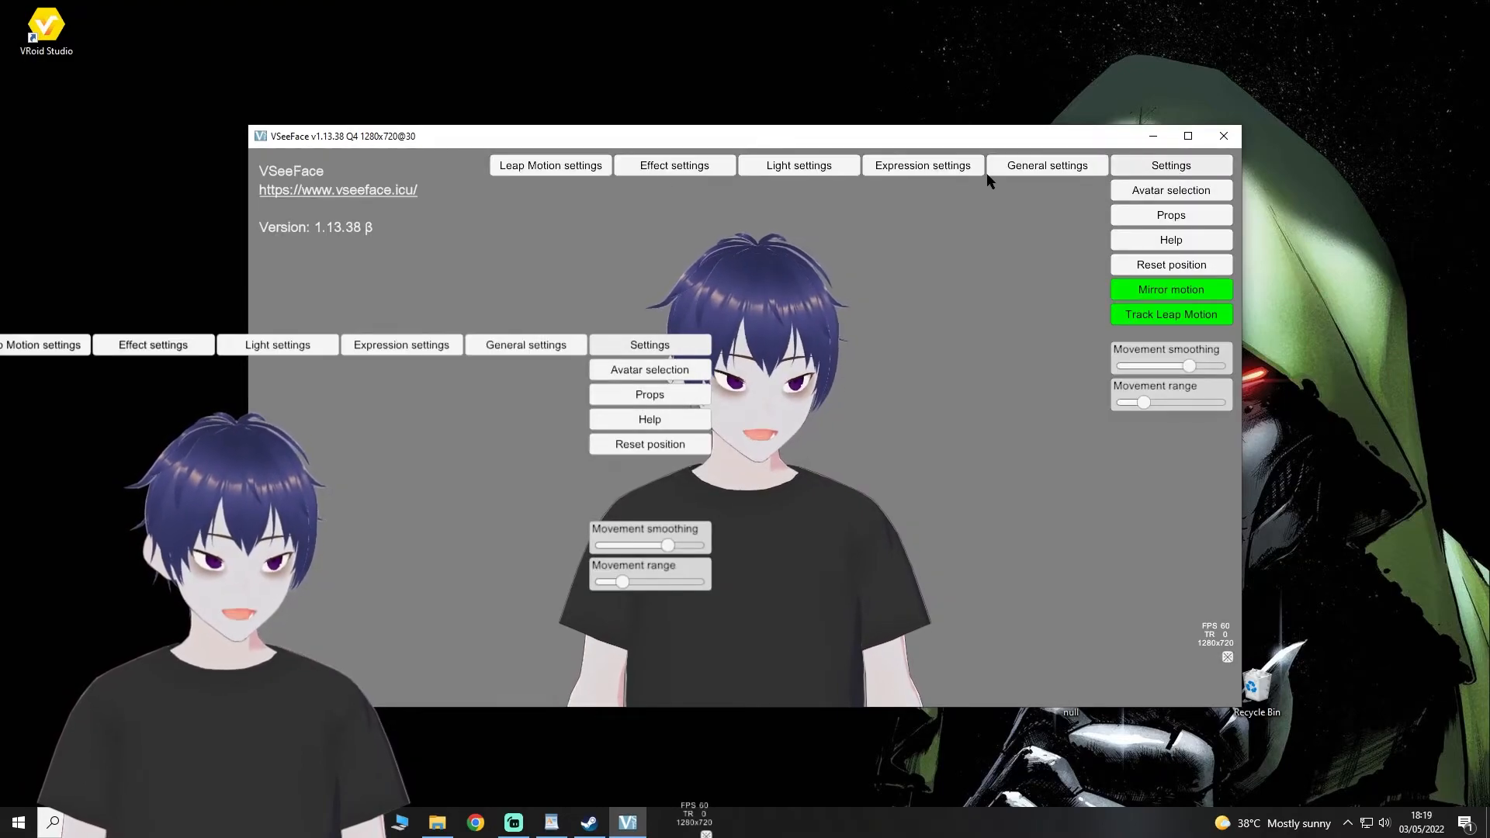
left_click(578, 165)
left_click(1176, 166)
left_click(698, 167)
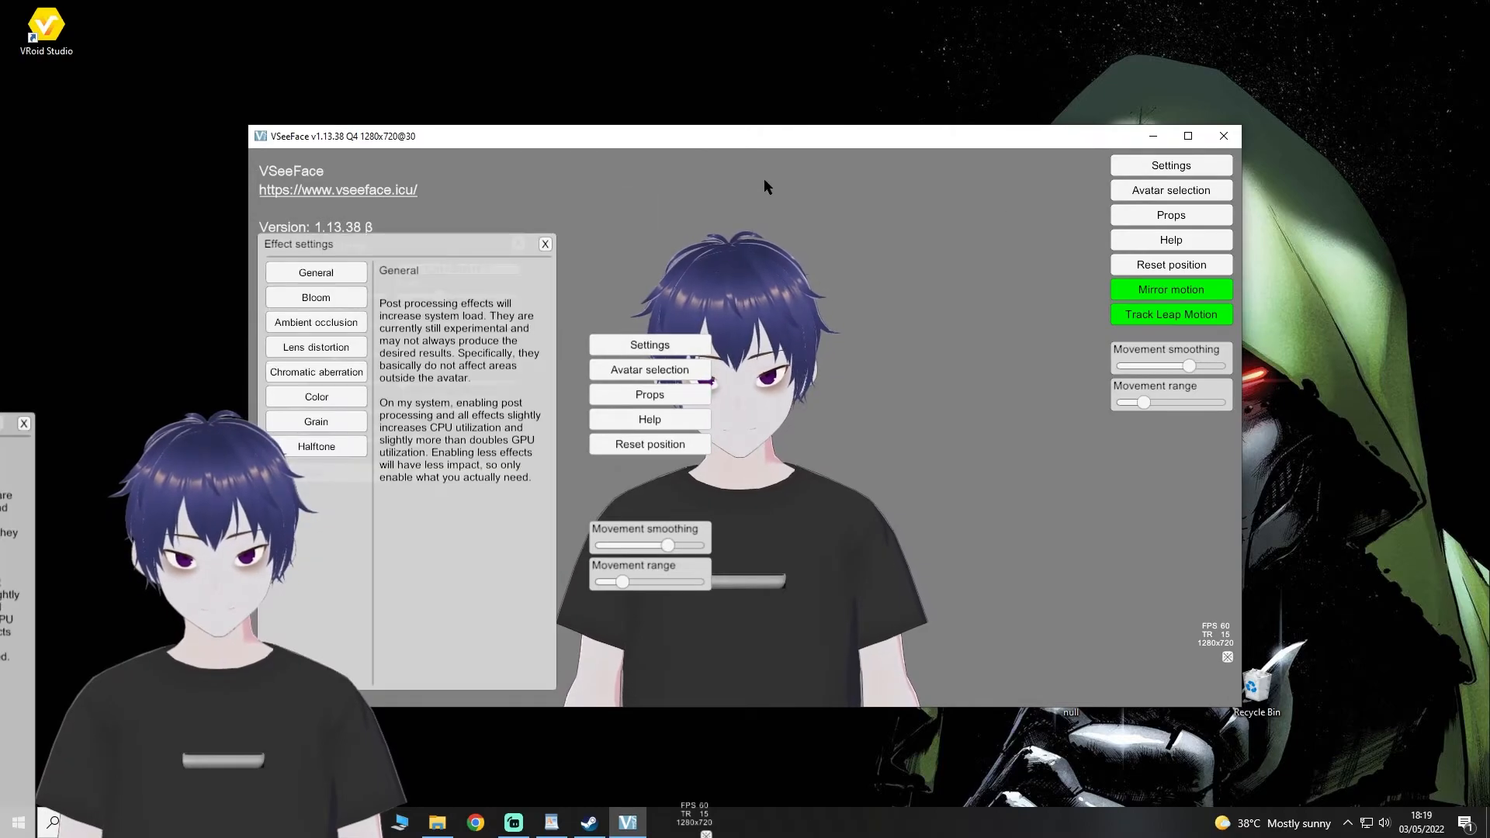
left_click(1171, 165)
left_click(799, 165)
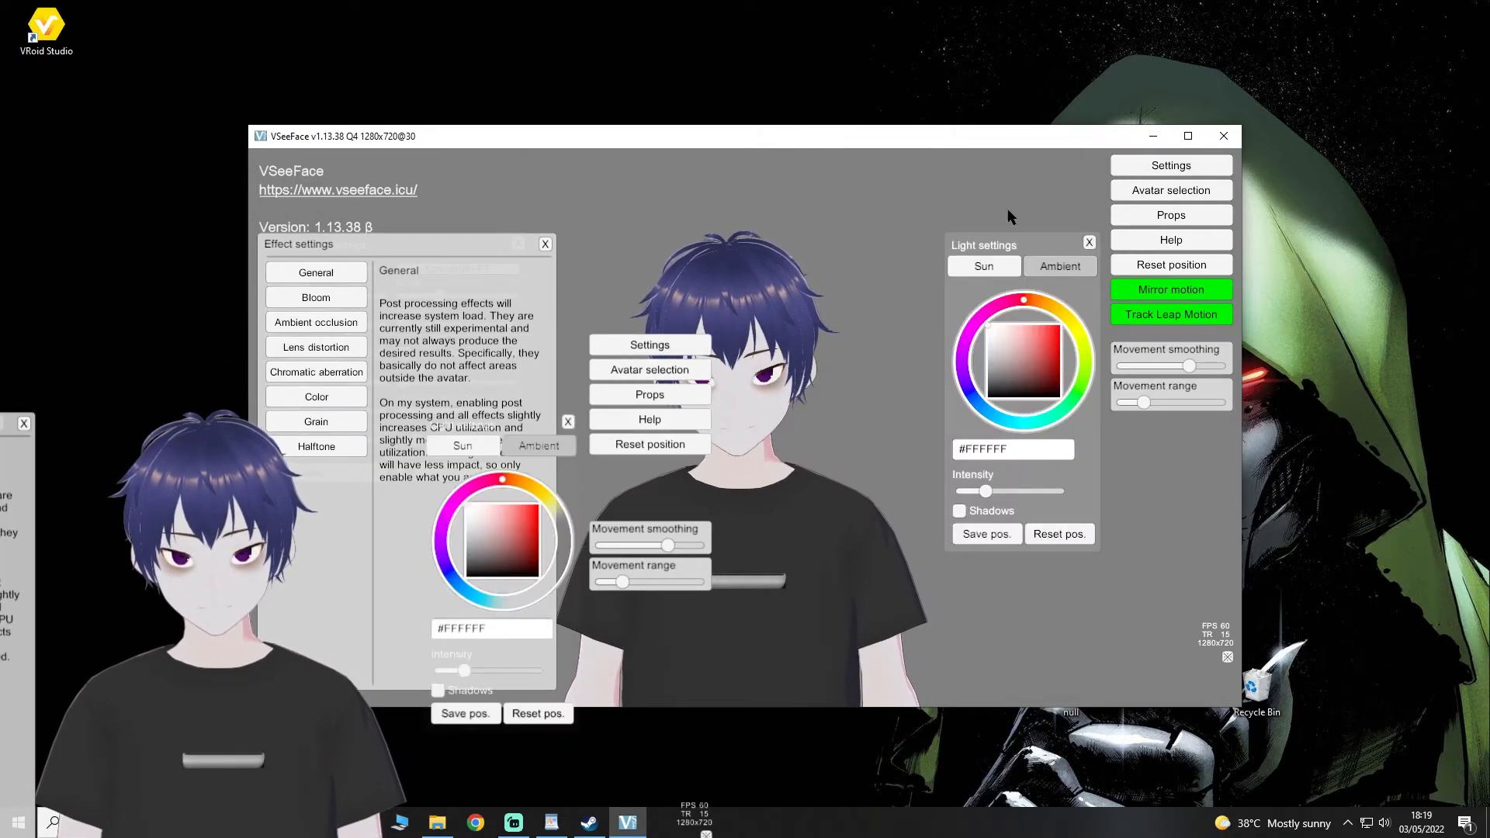
left_click(1171, 165)
left_click(923, 166)
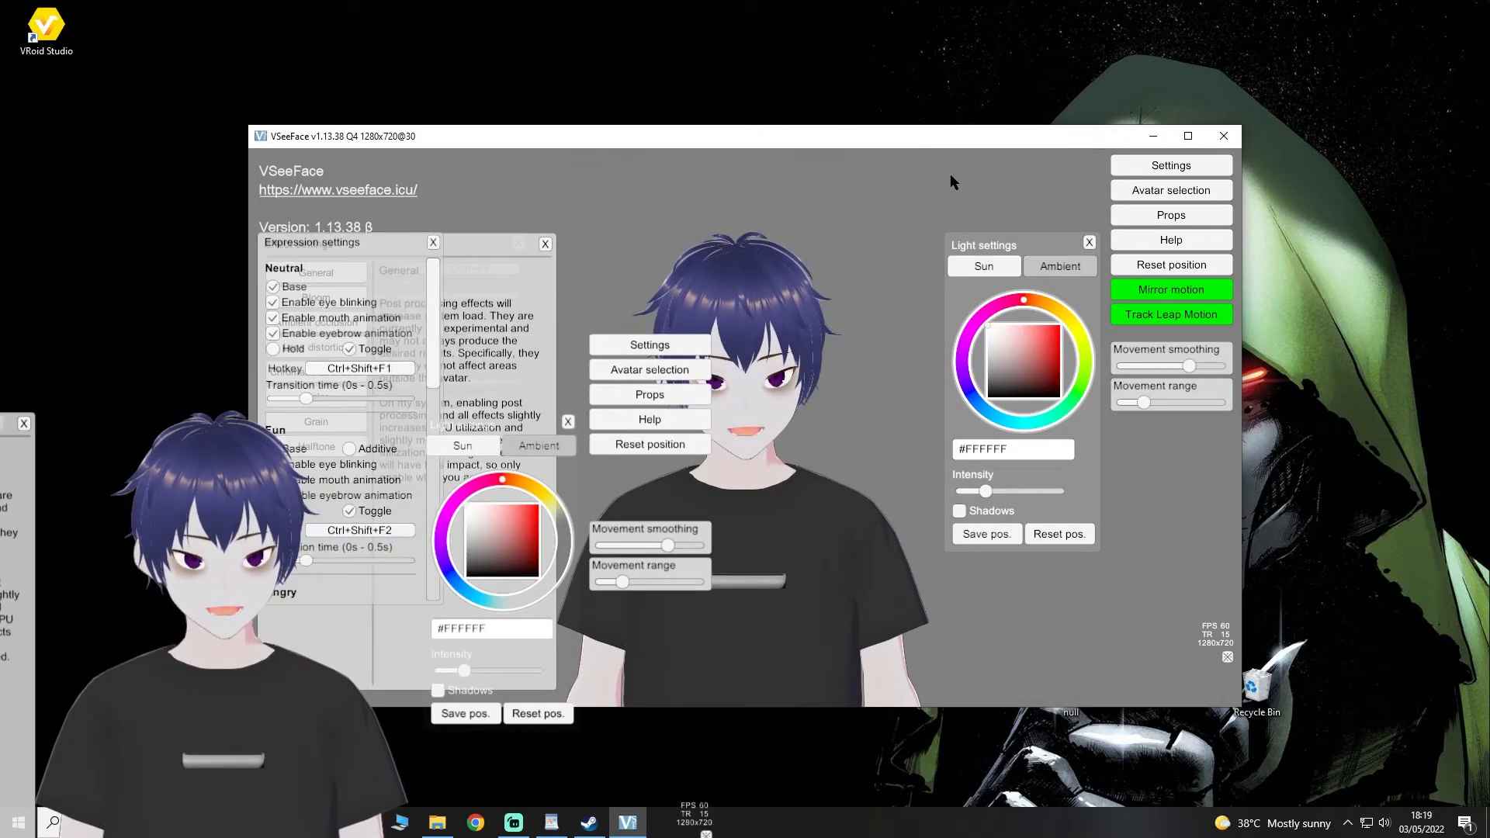
left_click(1155, 174)
left_click(1075, 171)
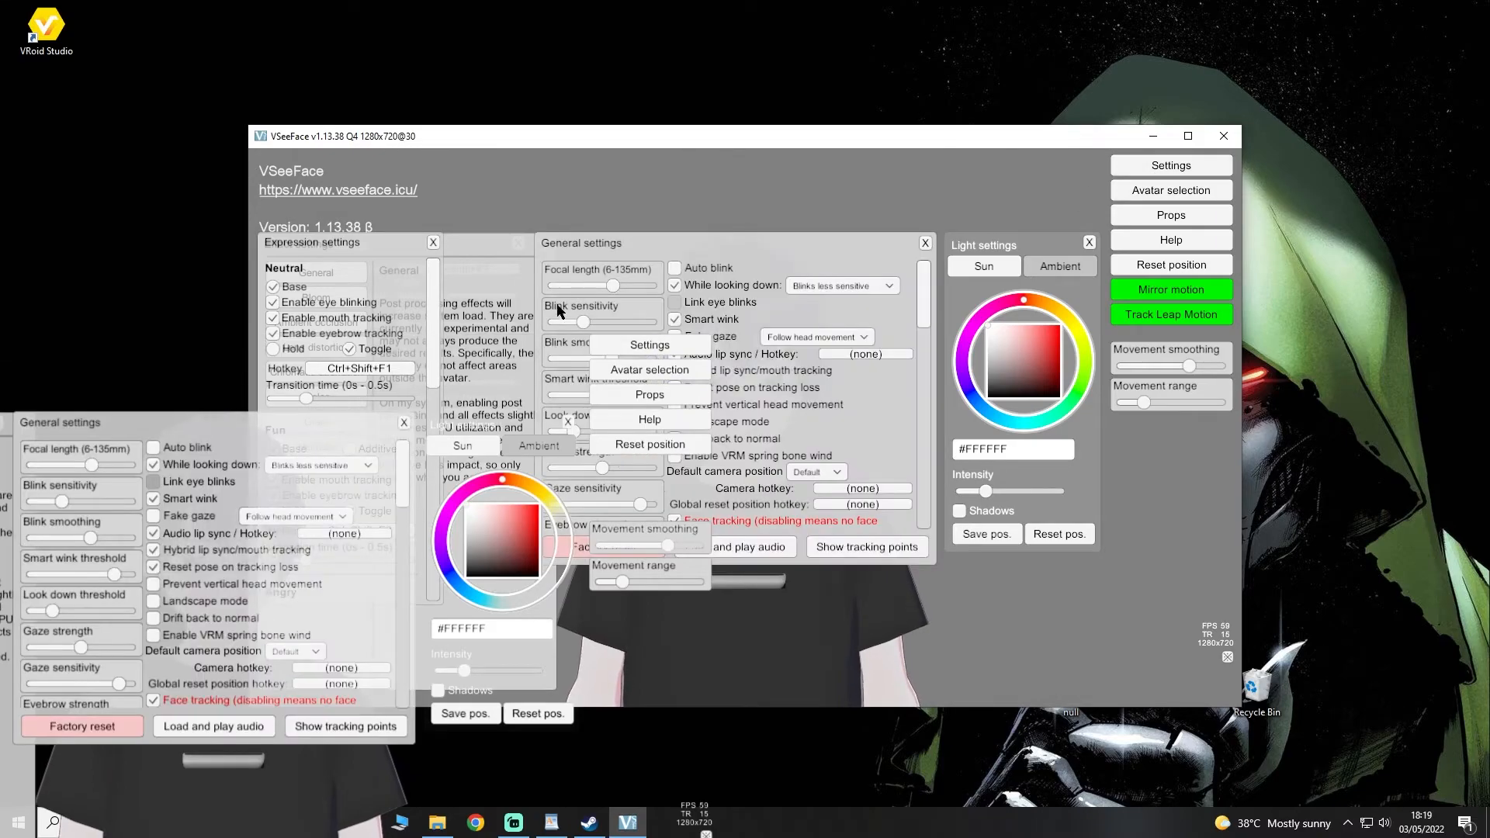
Step: Look at the props list, and reselect the v 2 avatar in the avatar selection
left_click(1172, 216)
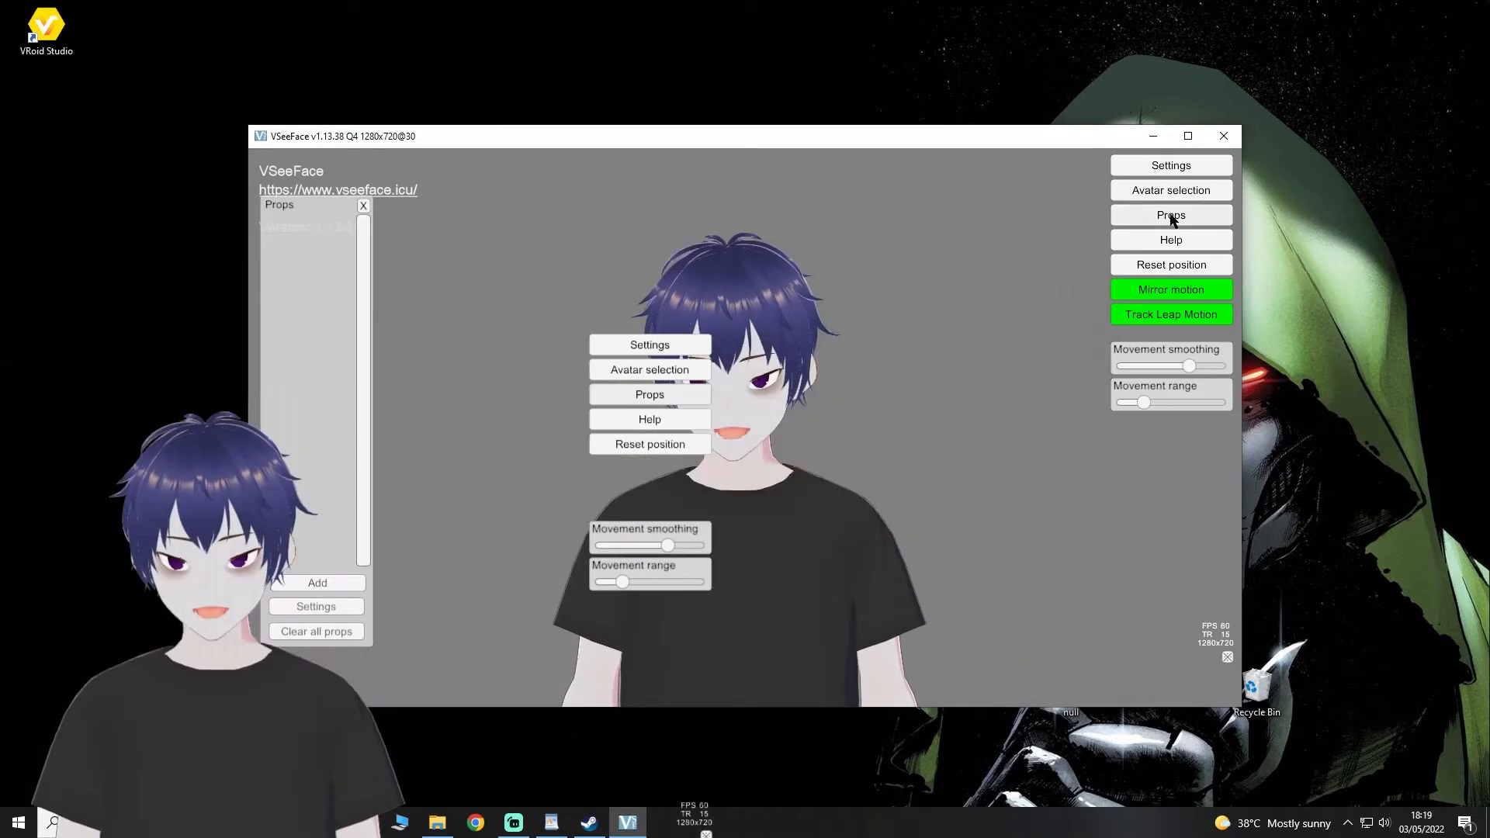
left_click(362, 208)
left_click(1144, 190)
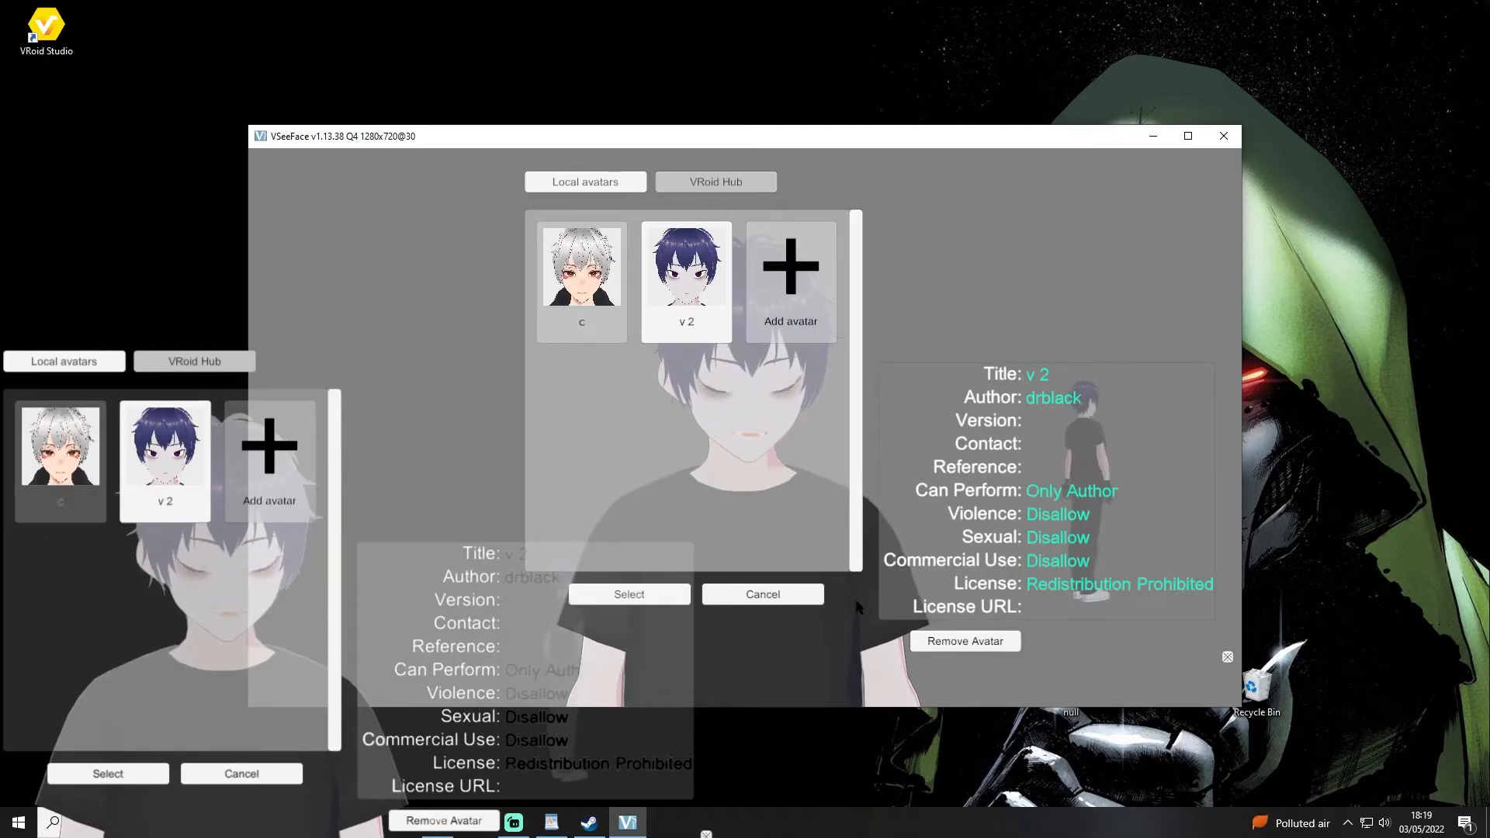
left_click(660, 594)
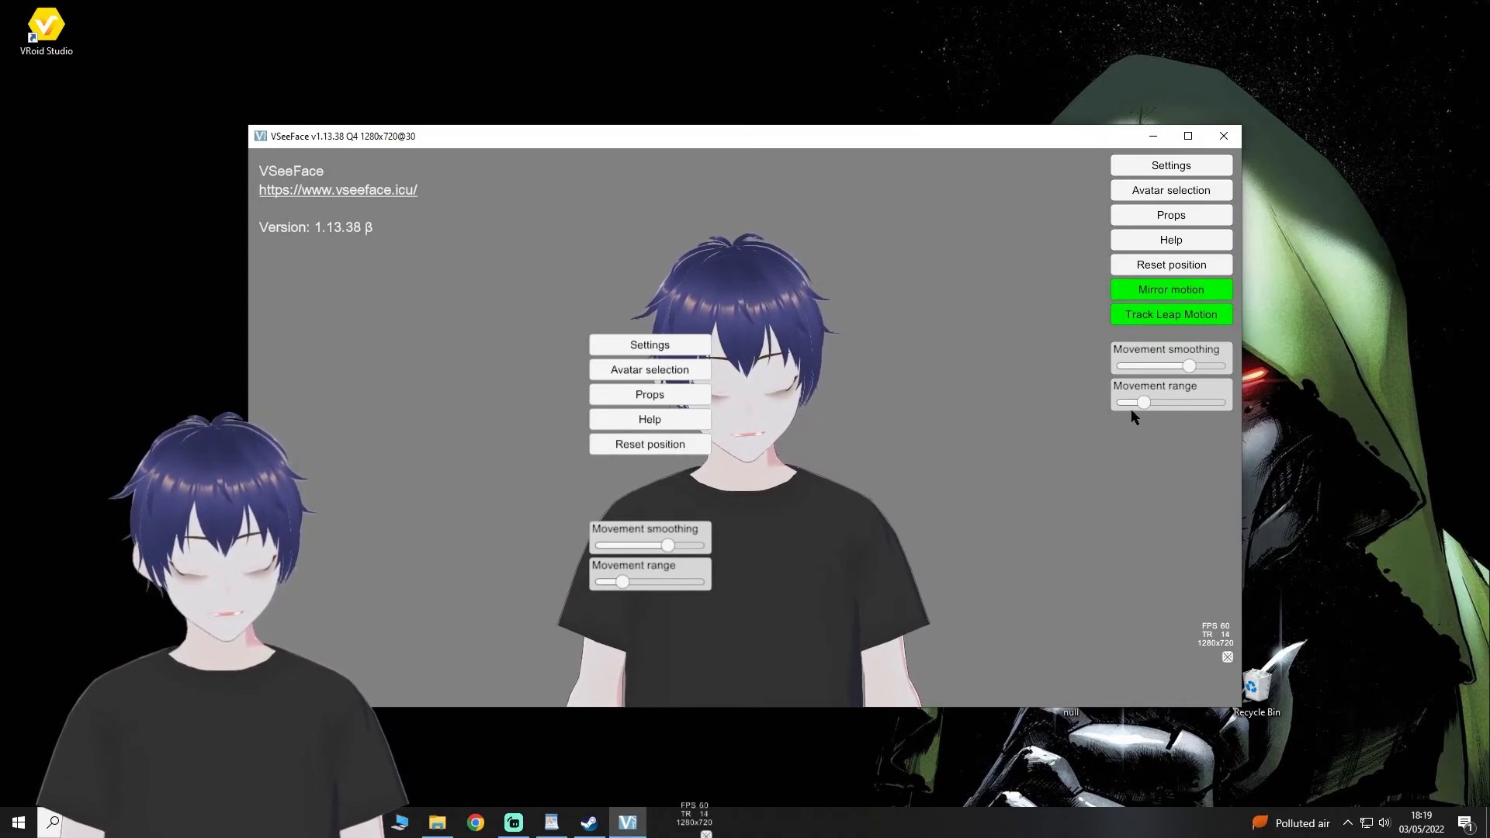
Step: Try movement range and movement smoothing at maximum, and settle on about a third for range and three quarters for smoothing
left_click_drag(1143, 402, 1218, 402)
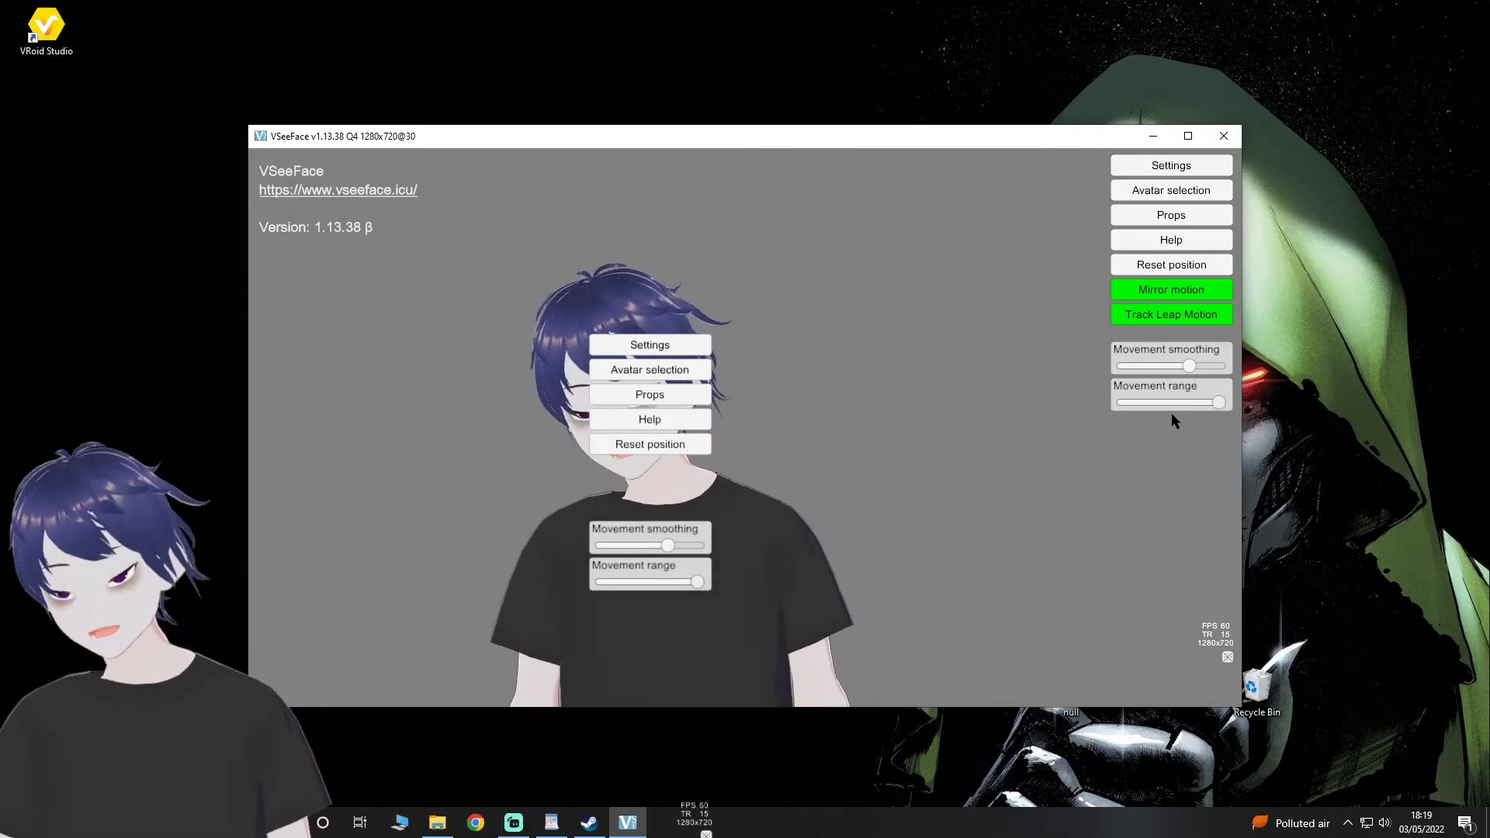
left_click_drag(1218, 402, 1294, 365)
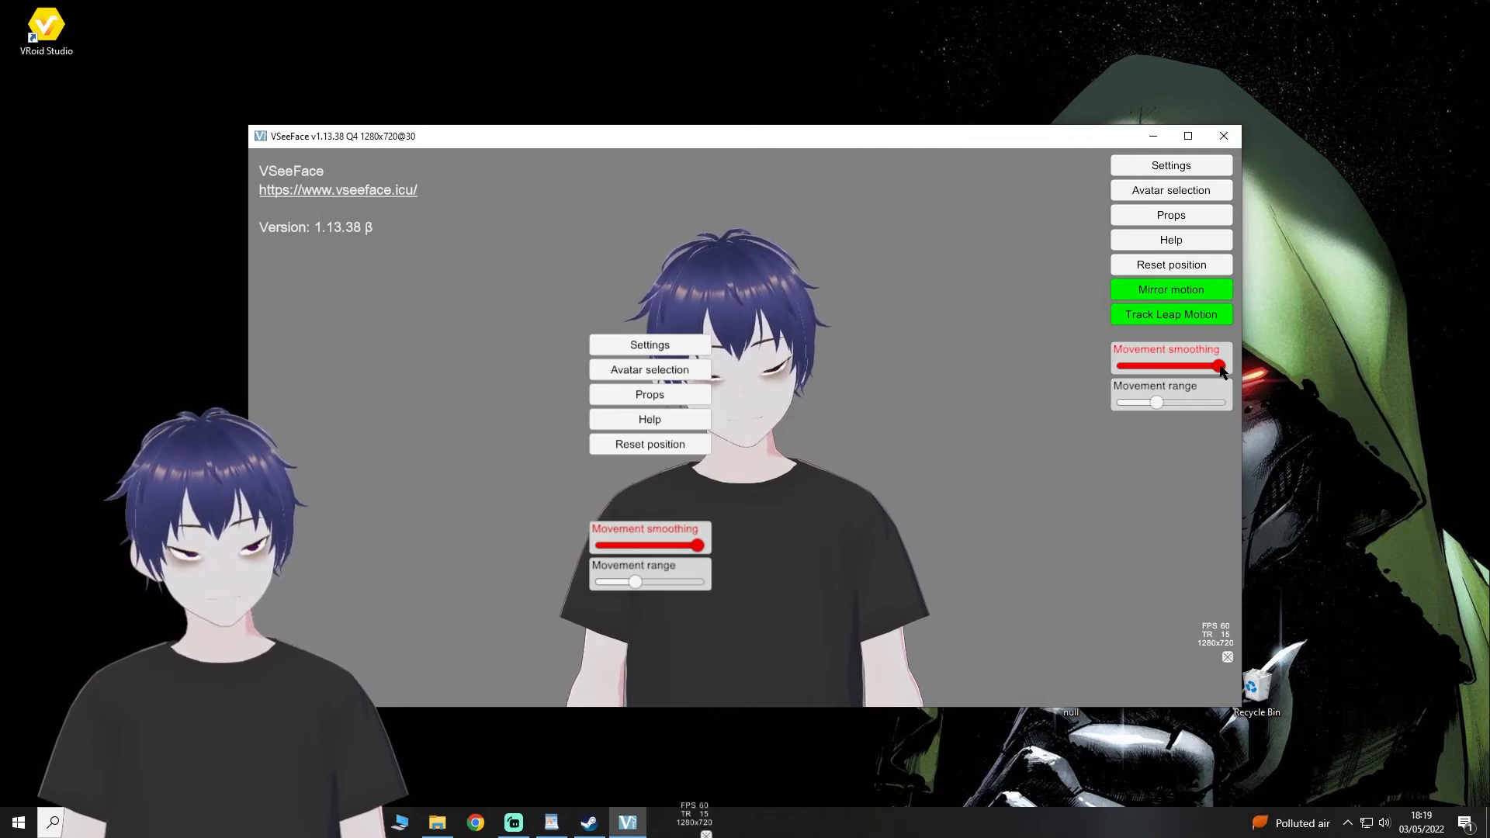
left_click_drag(1221, 371, 1206, 367)
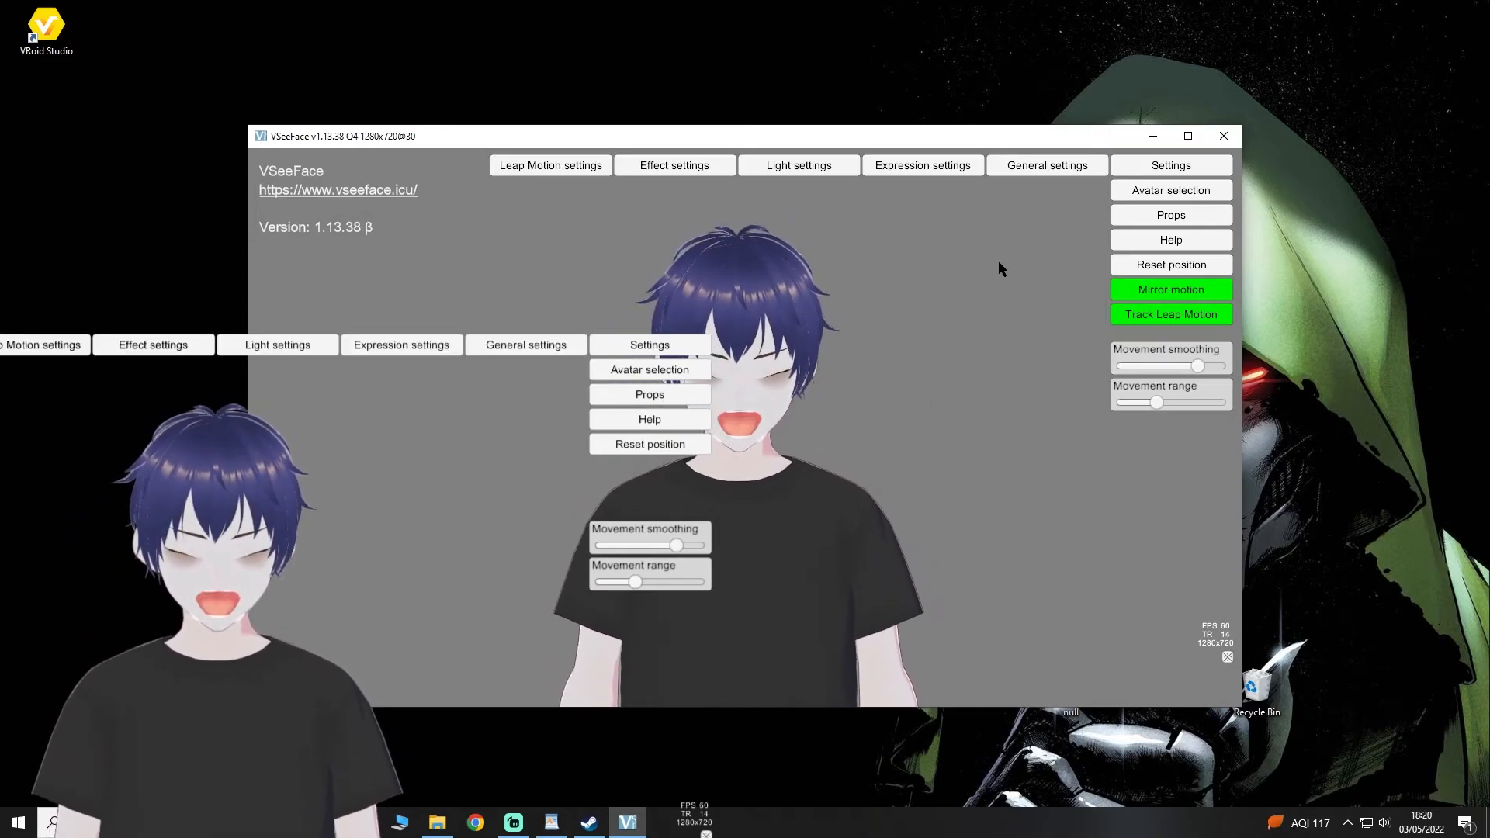
left_click(1158, 164)
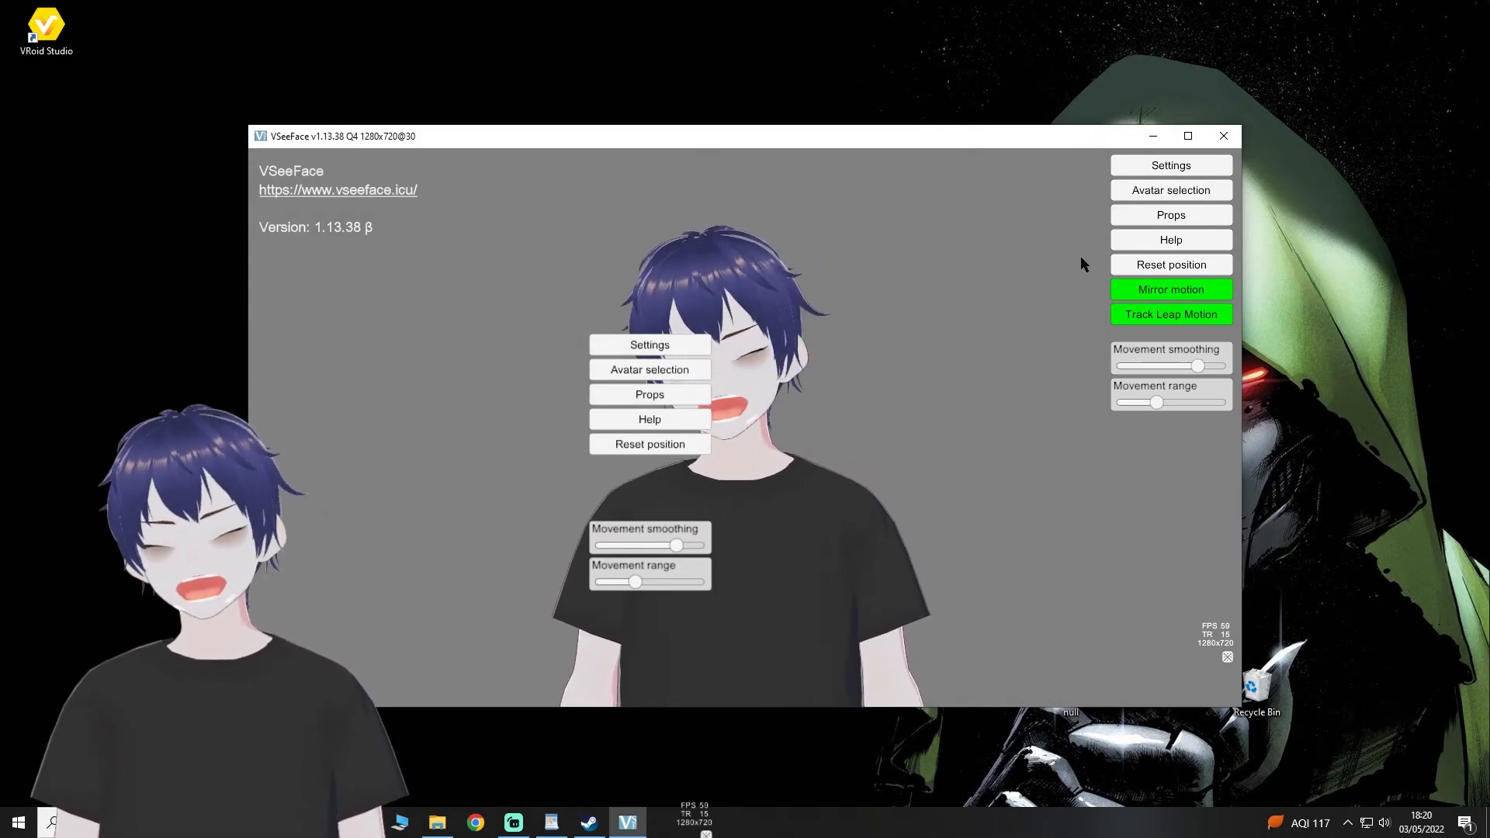
Step: Switch the loaded avatar from v 2 to the local avatar c
left_click(1171, 191)
left_click(579, 303)
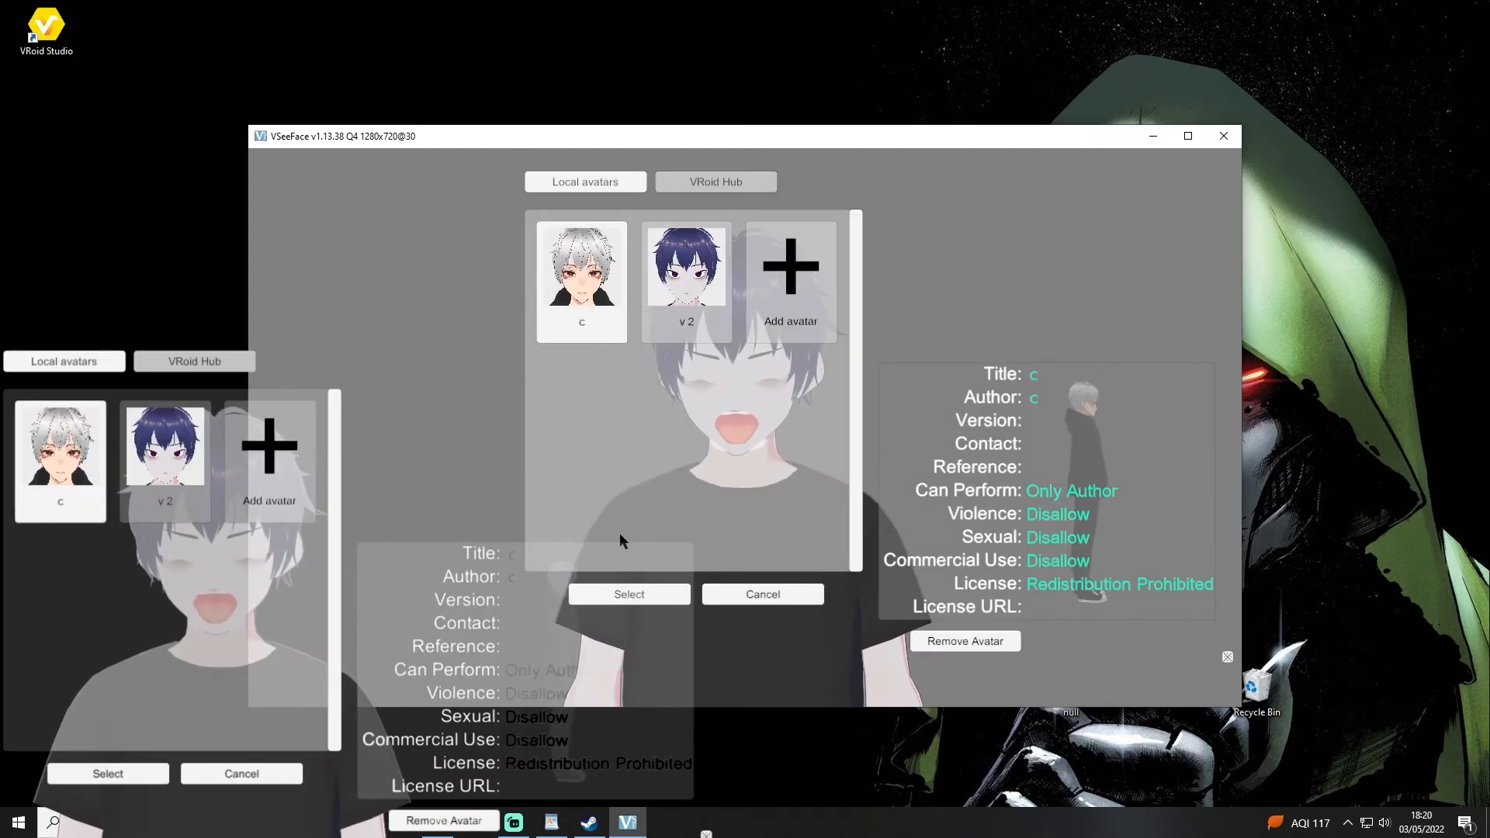
left_click(655, 591)
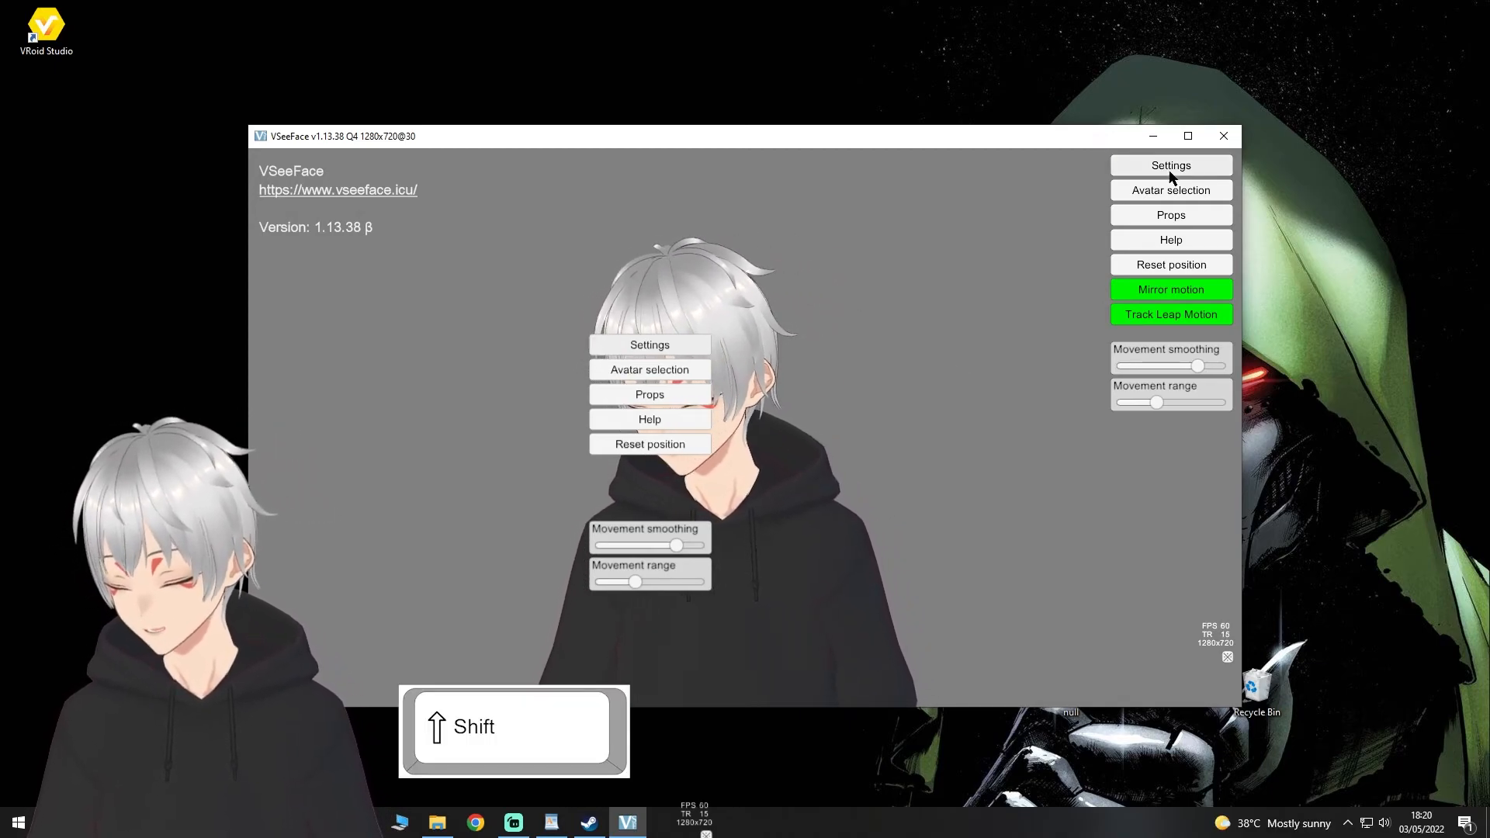
Step: Trigger the avatar's first five expression hotkeys one after another to preview each facial expression
key("ctrl+shift+F1")
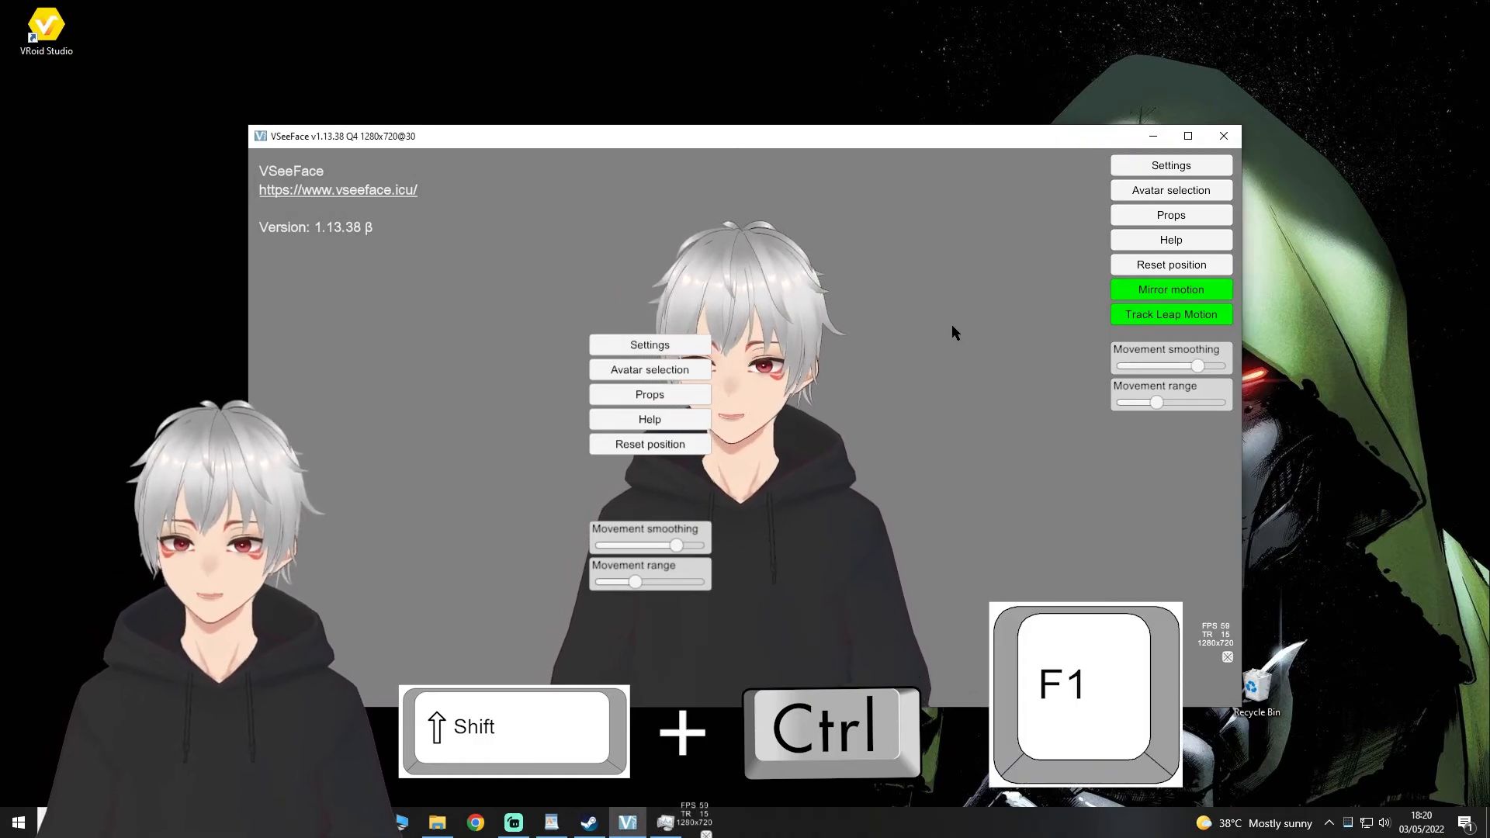
key("ctrl+shift+F2")
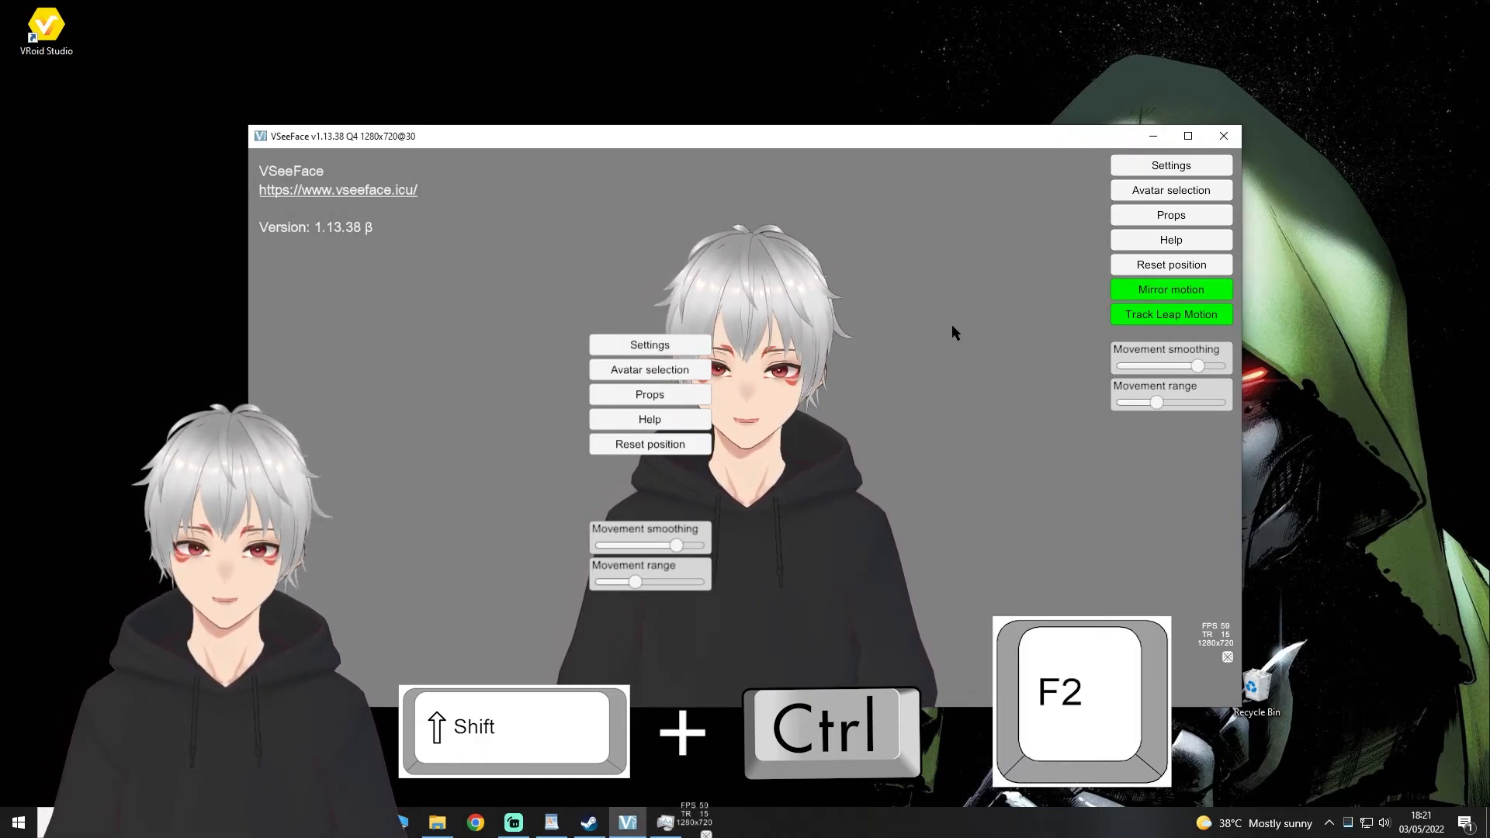
key("ctrl+shift+F3")
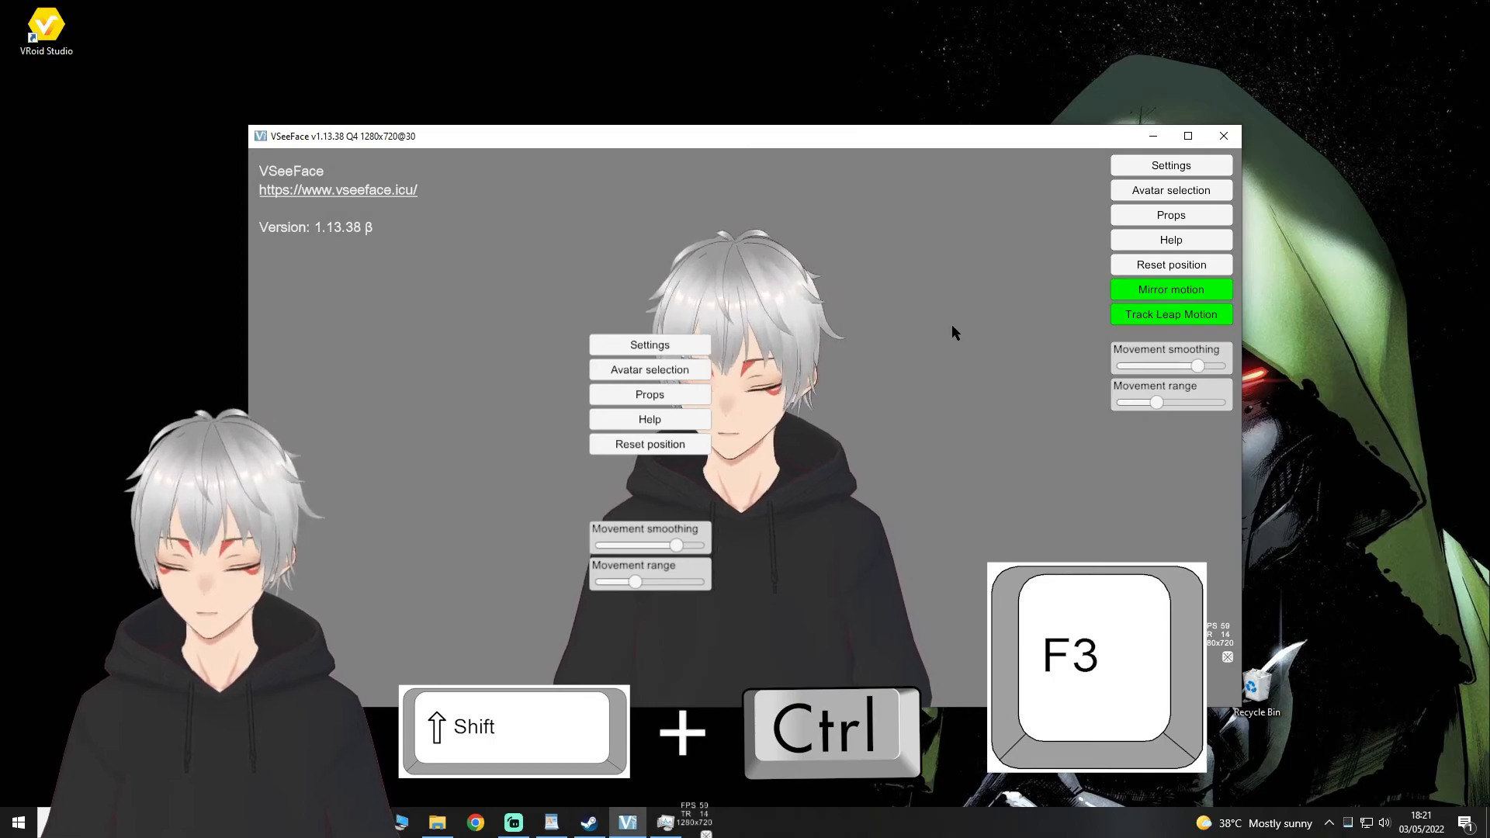
key("ctrl+shift+F4")
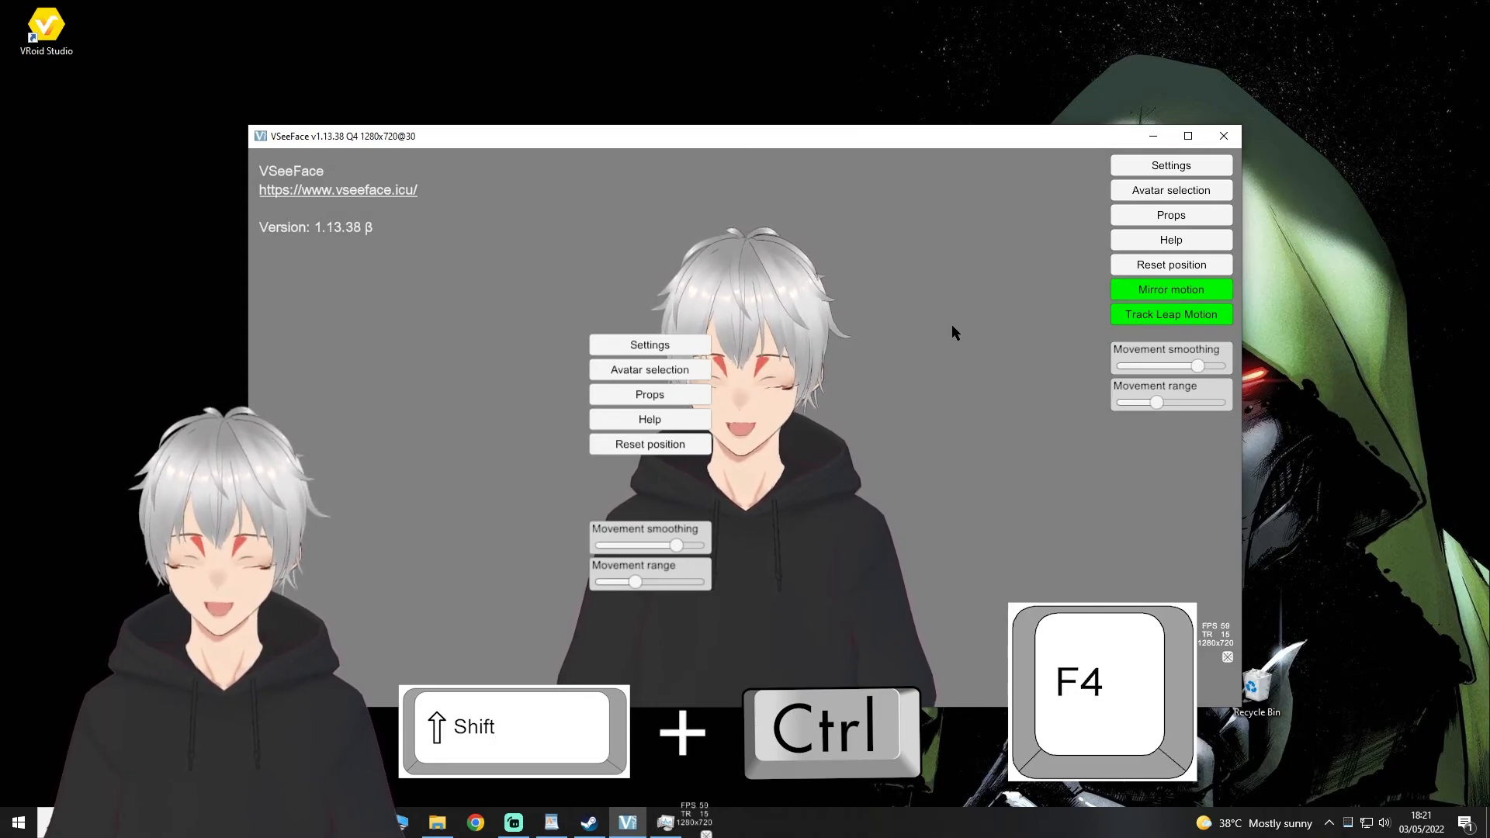
key("ctrl+shift+F5")
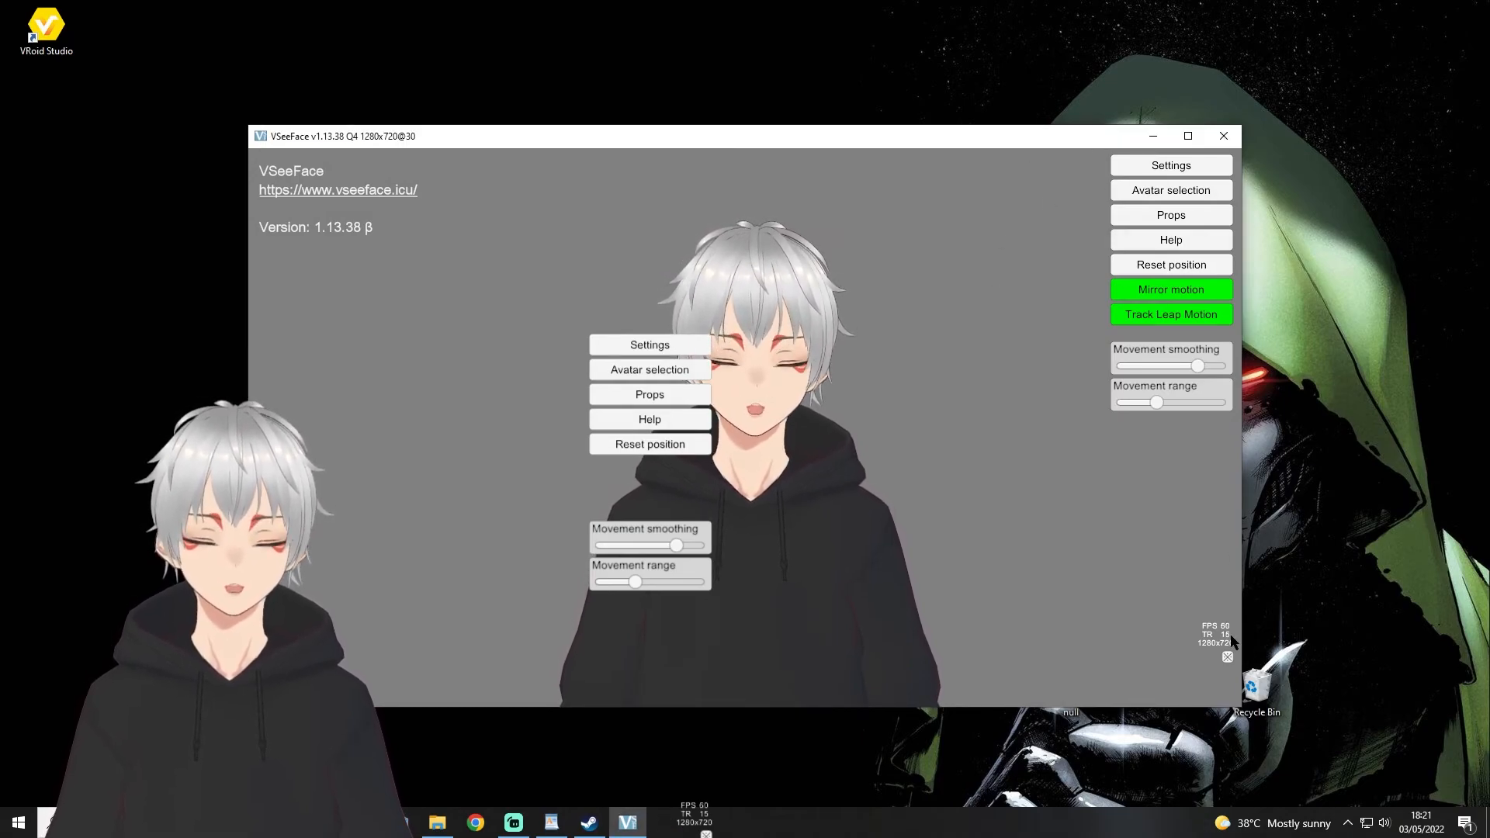
Step: Hide the interface for a transparent background, check avatar c over the bare desktop with VSeeFace minimised, and restore the window
left_click(1228, 657)
left_click(1162, 140)
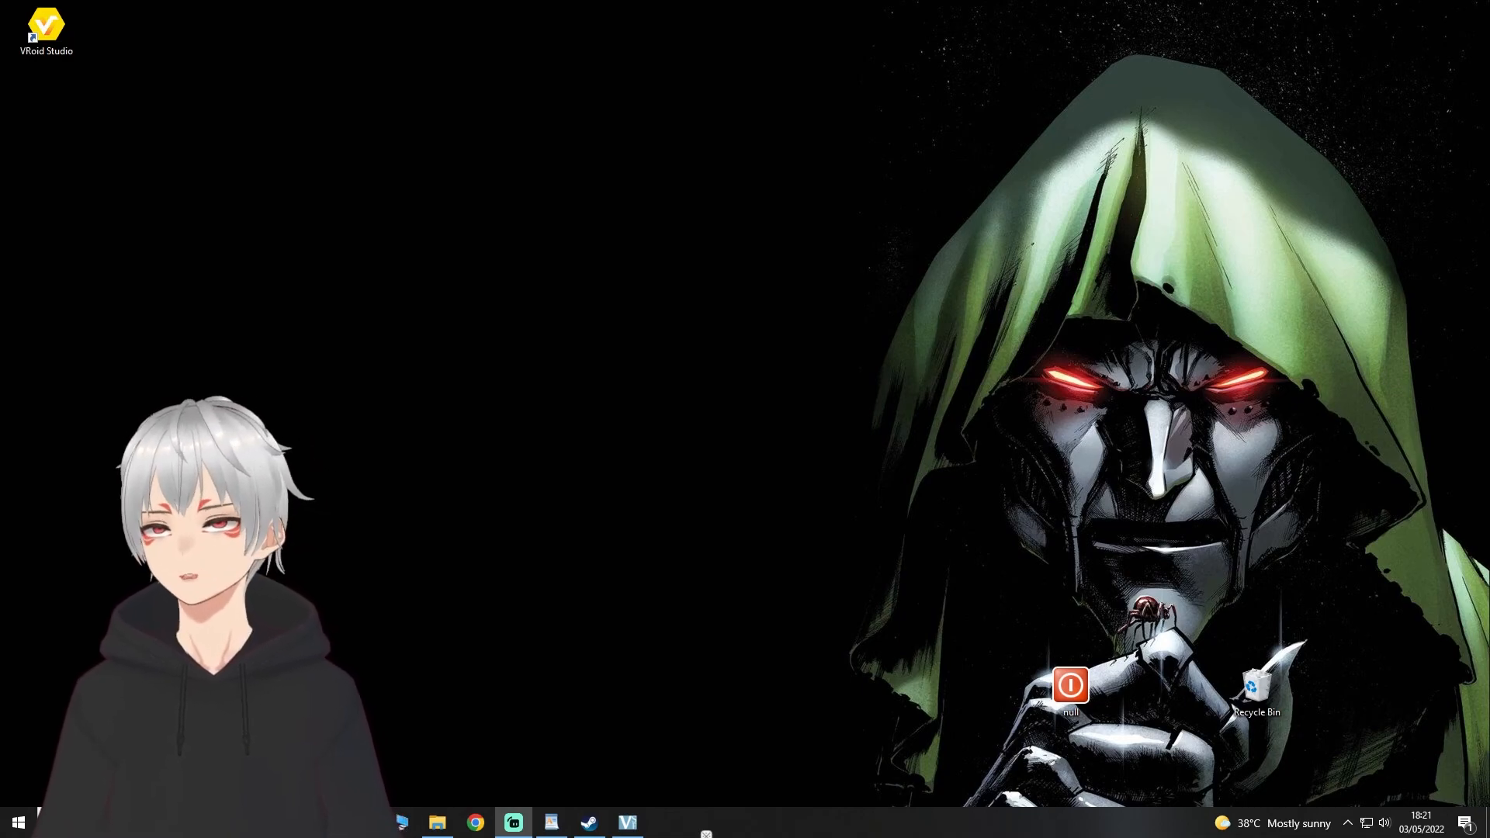
left_click(627, 823)
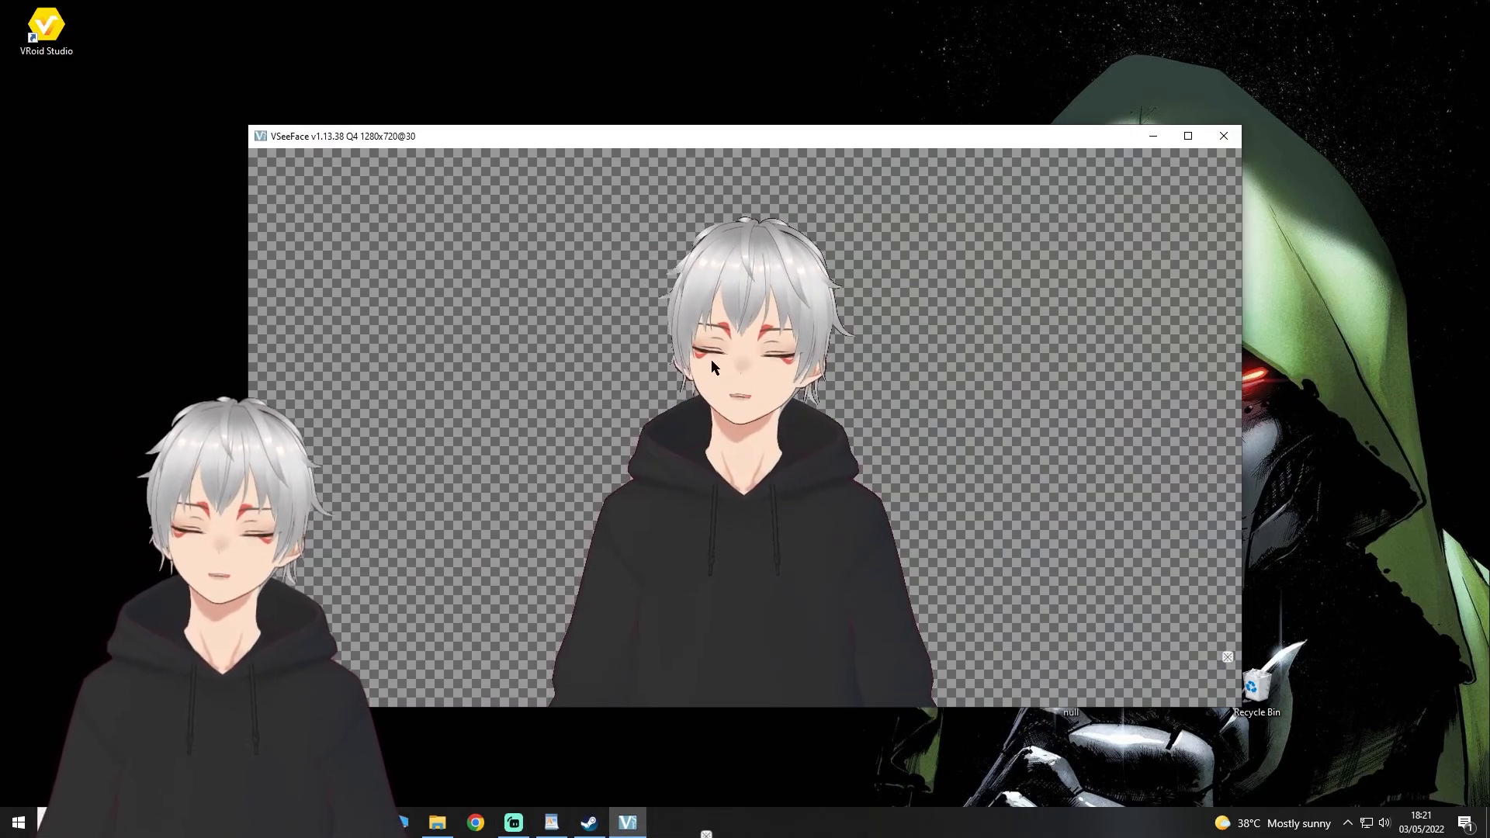